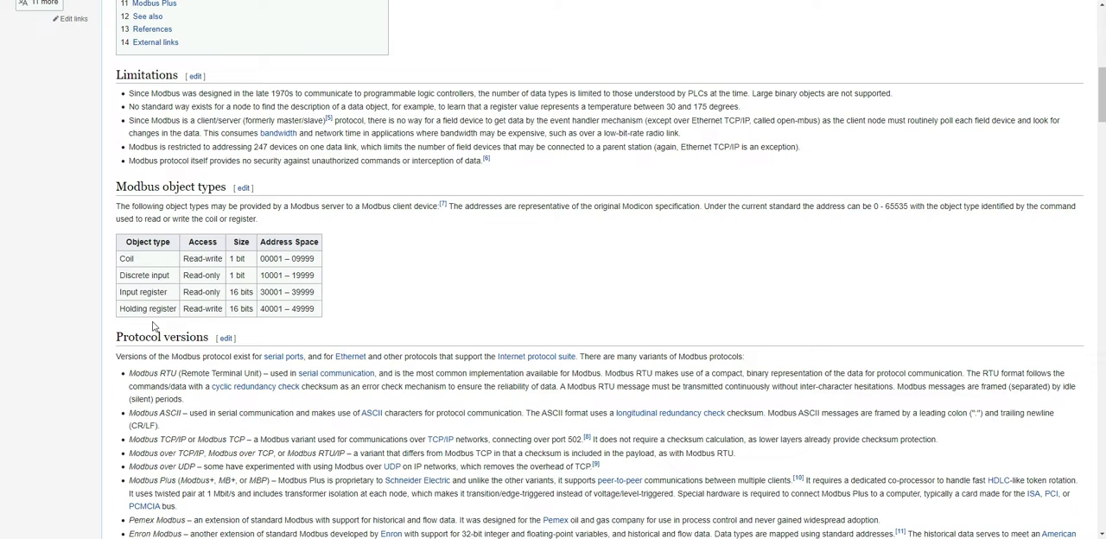
# - Review the Modbus object types, protocol versions and frame formats in the Modbus article
pyautogui.click(324, 324)
pyautogui.scroll(-5, 125, 421)
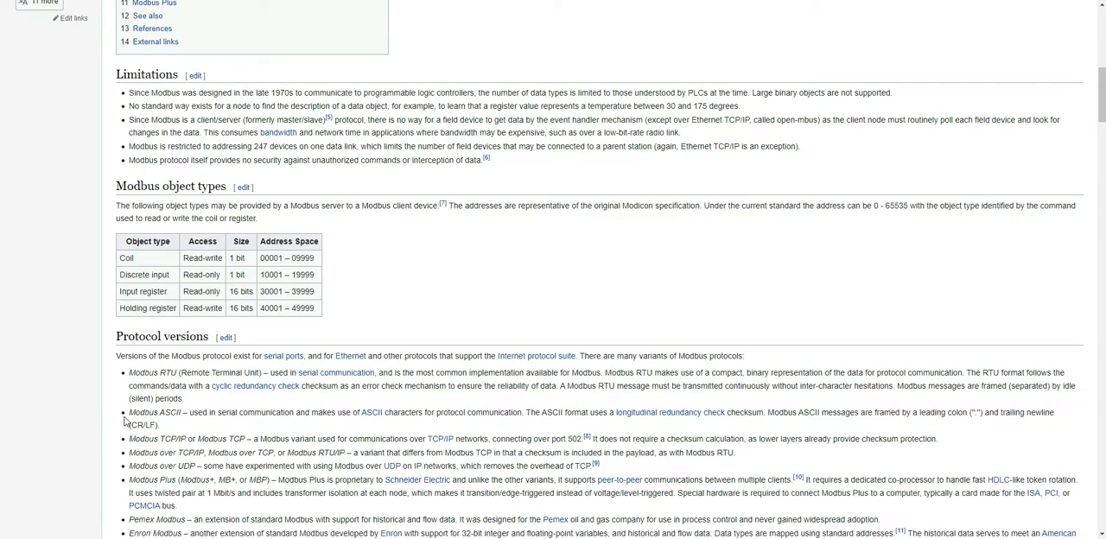
pyautogui.scroll(-8, 125, 421)
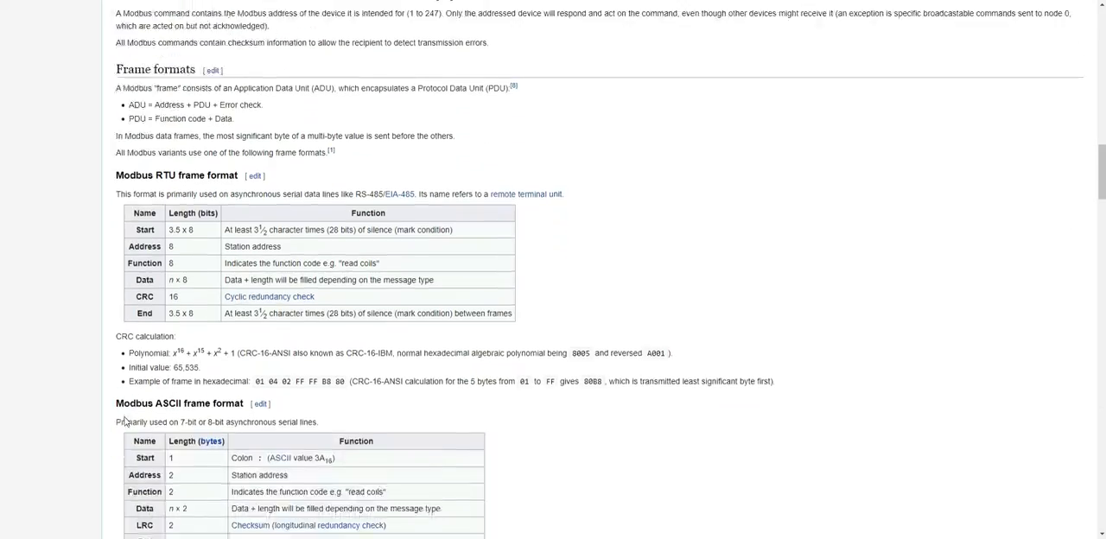
pyautogui.scroll(-6, 125, 421)
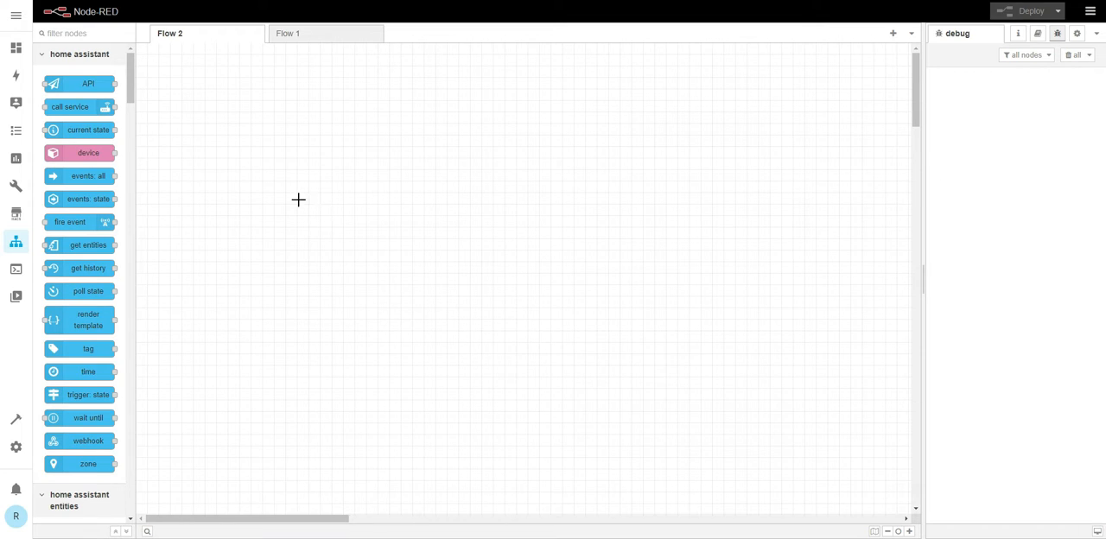
# - Switch to Node-RED and add a Modbus-Read node from the modbus group to the empty Flow 2
pyautogui.click(192, 201)
pyautogui.scroll(-12, 75, 223)
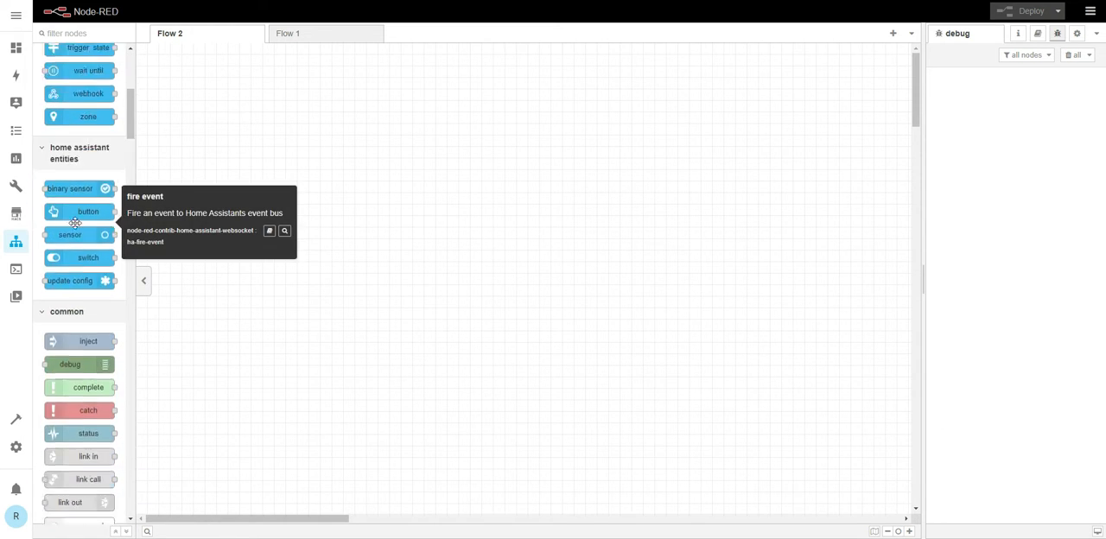
pyautogui.scroll(-12, 75, 223)
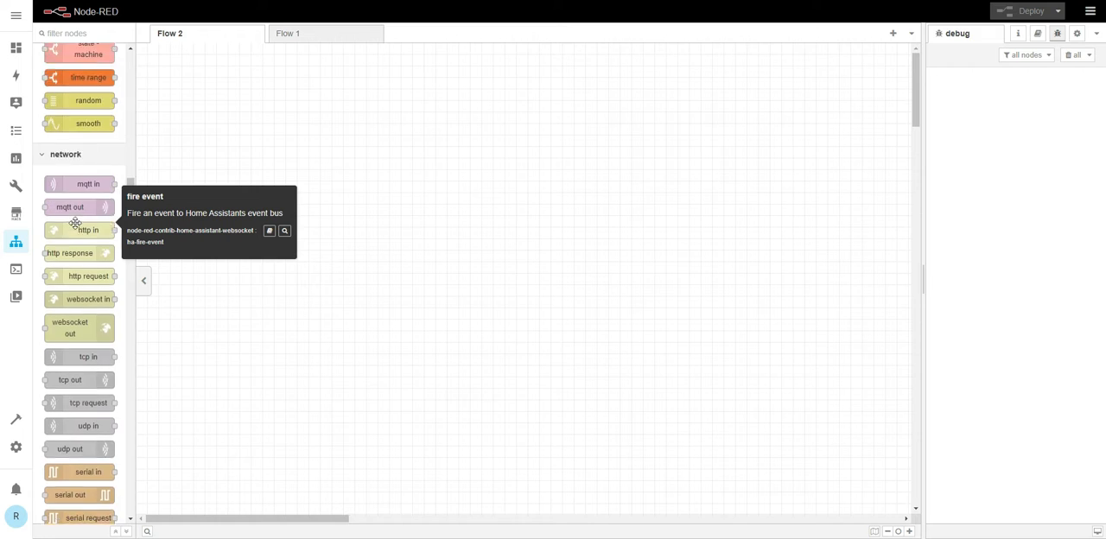
pyautogui.scroll(-15, 75, 222)
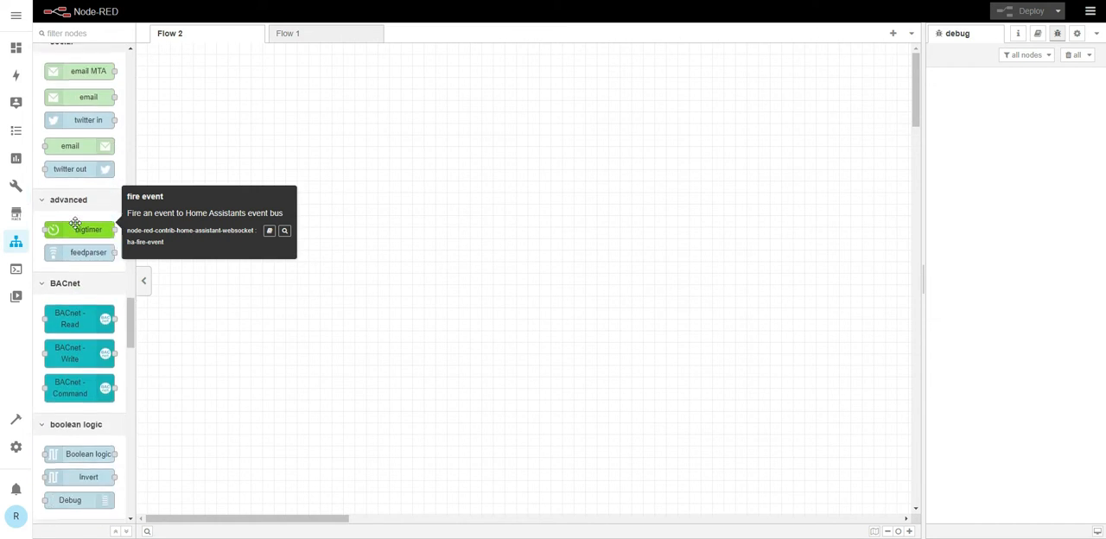
pyautogui.scroll(-5, 75, 223)
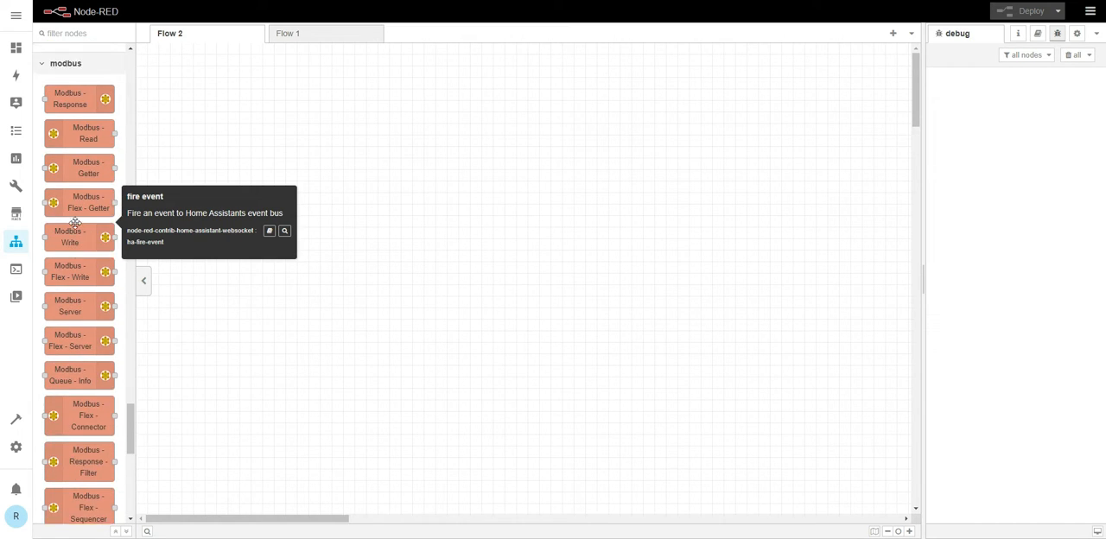
pyautogui.moveTo(81, 152); pyautogui.dragTo(259, 132)
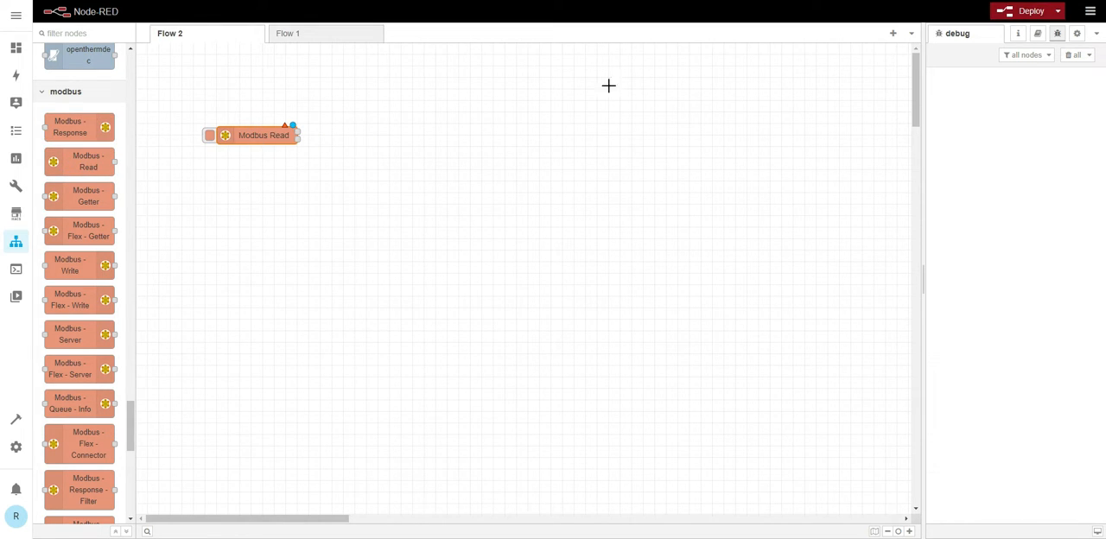
# - Check the palette manager for the installed node-red-contrib-modbus package, view the installable modules and close the settings
pyautogui.click(1090, 11)
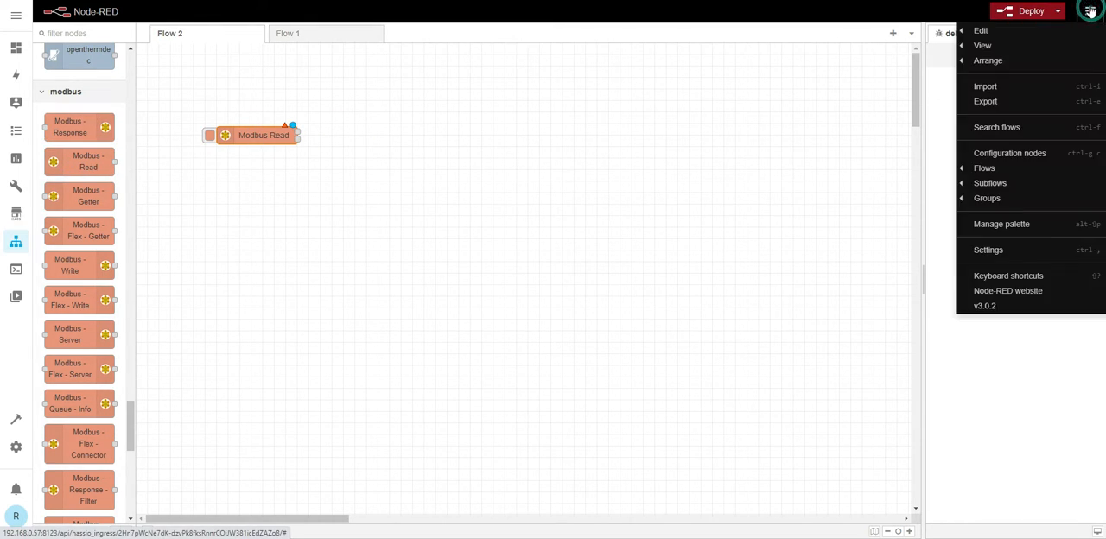
pyautogui.click(1003, 223)
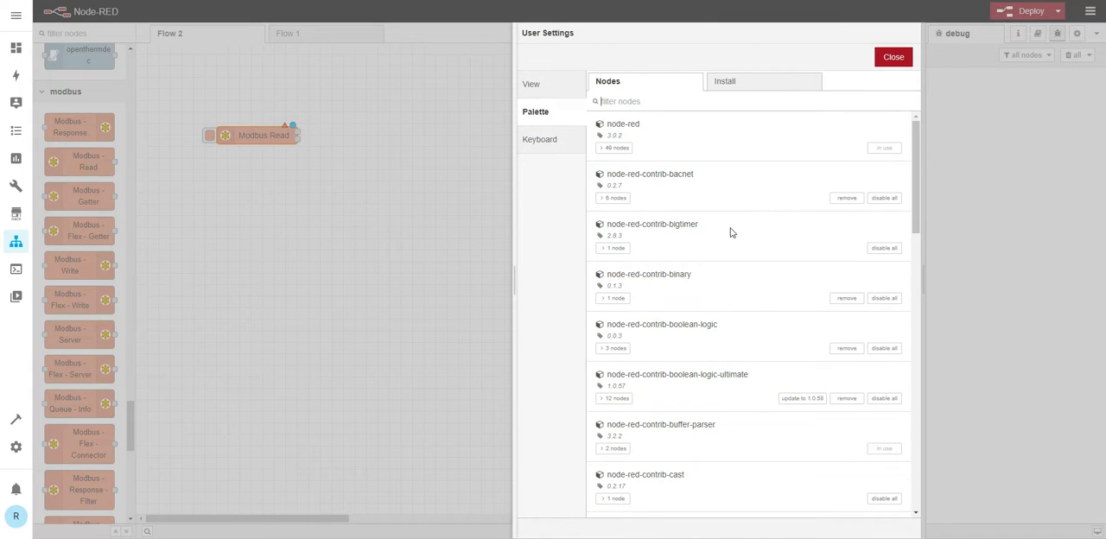
pyautogui.scroll(-5, 709, 409)
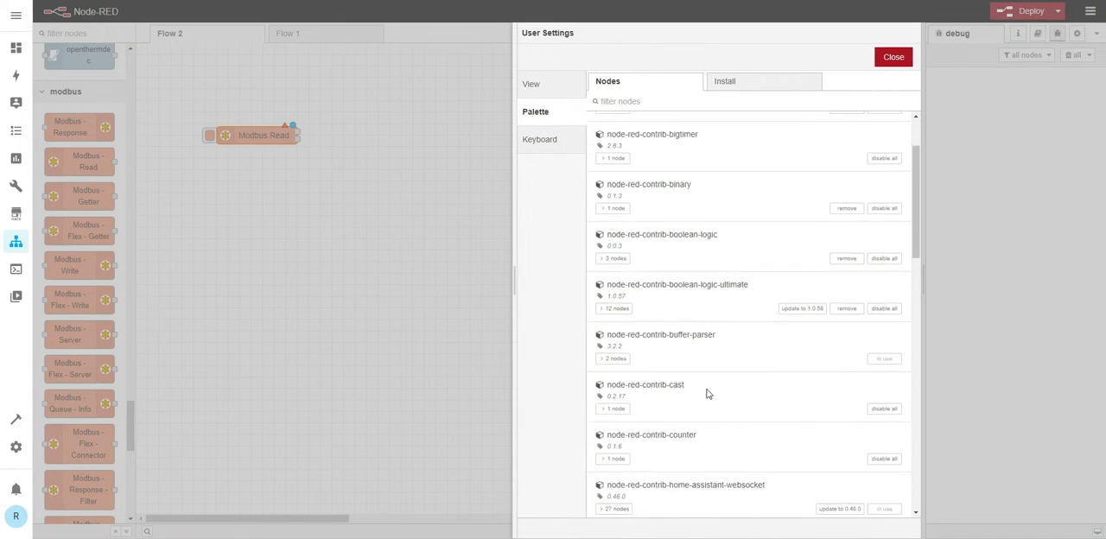
pyautogui.scroll(-4, 707, 394)
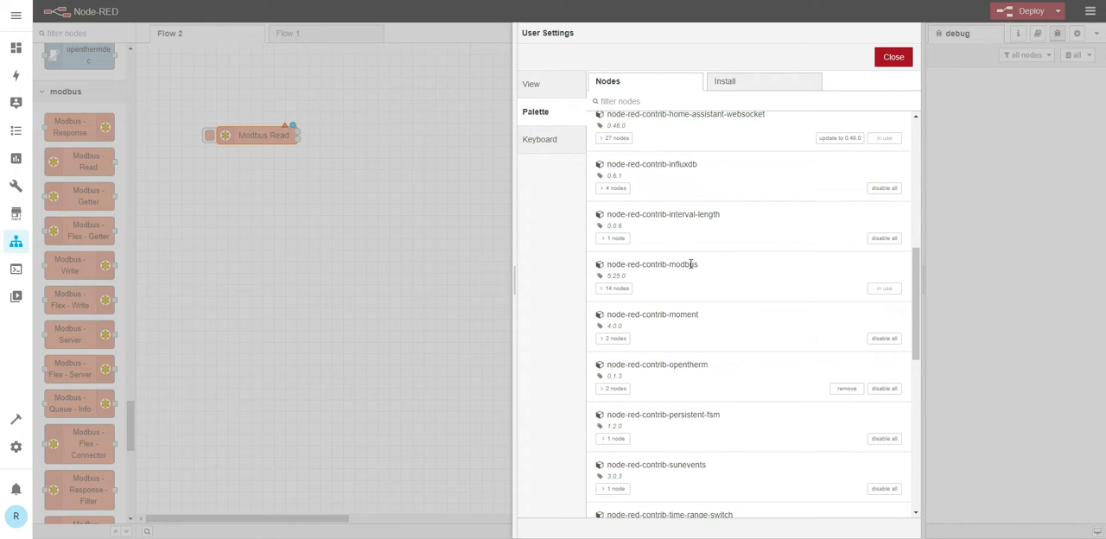
pyautogui.click(724, 83)
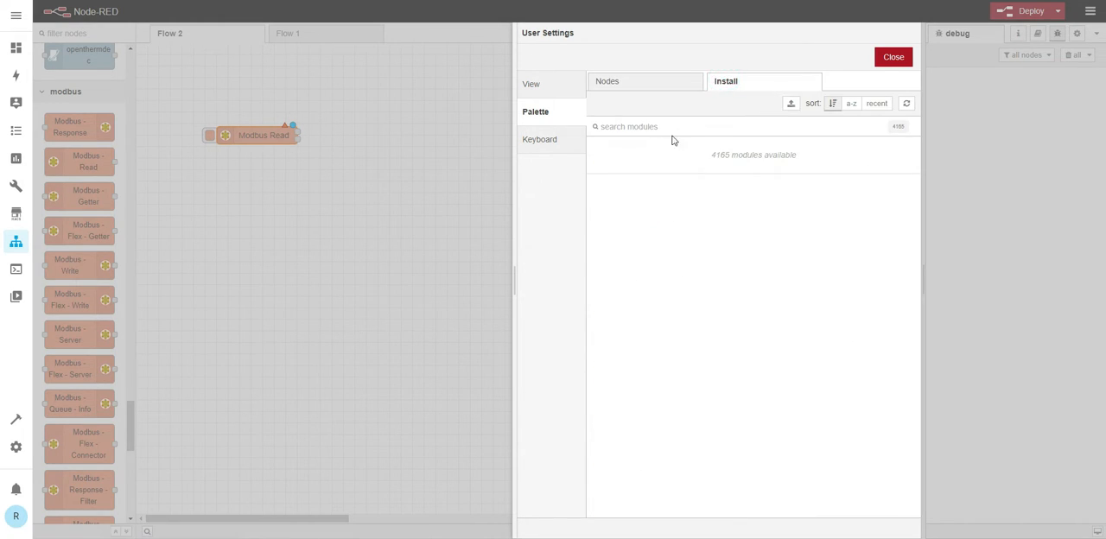
pyautogui.click(893, 61)
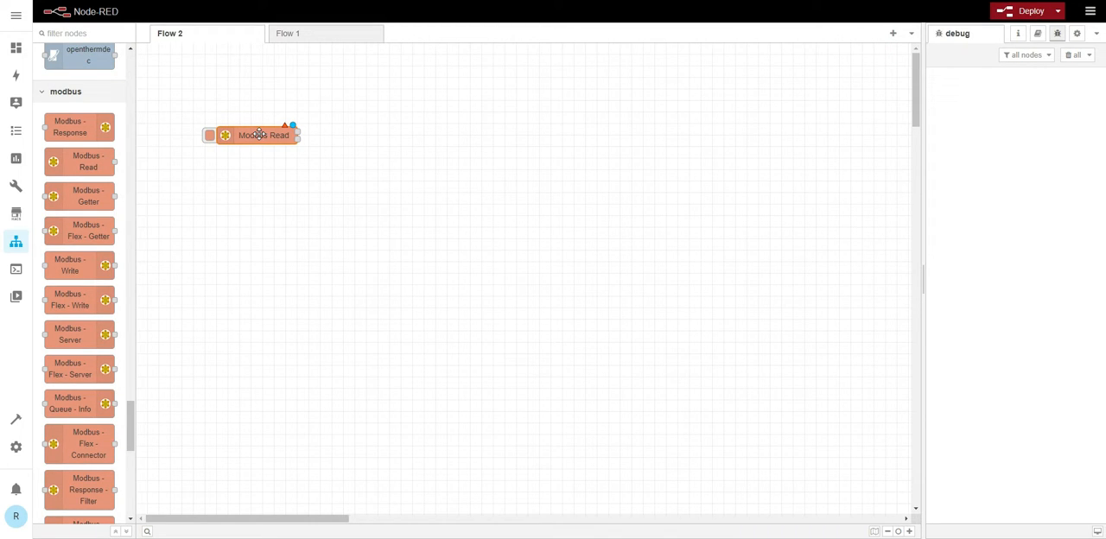
# - Open the Modbus Read node for editing, choose Gecon-508K as its server and open that client's configuration
pyautogui.doubleClick(259, 135)
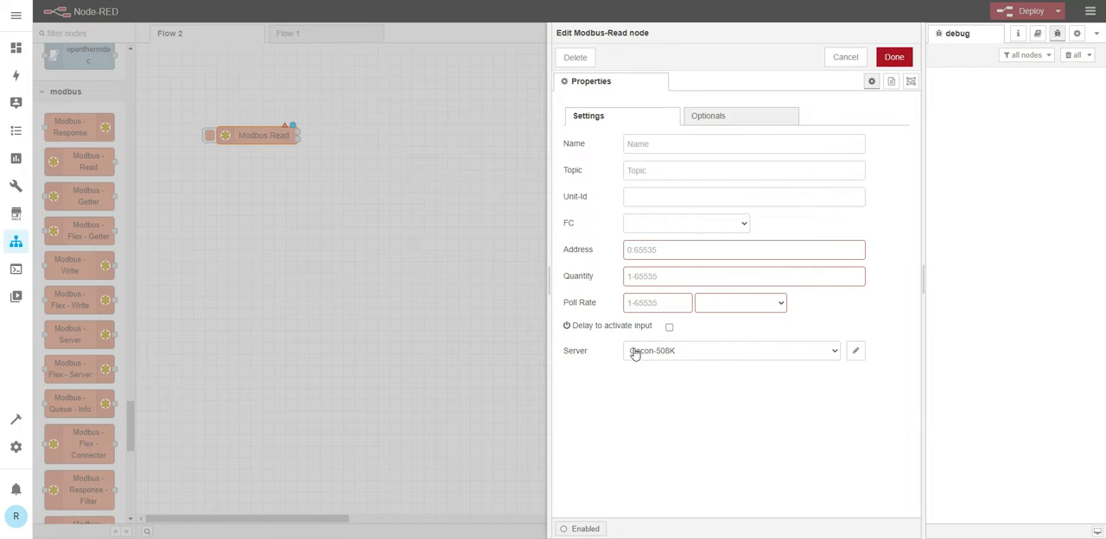
pyautogui.click(828, 353)
pyautogui.click(702, 377)
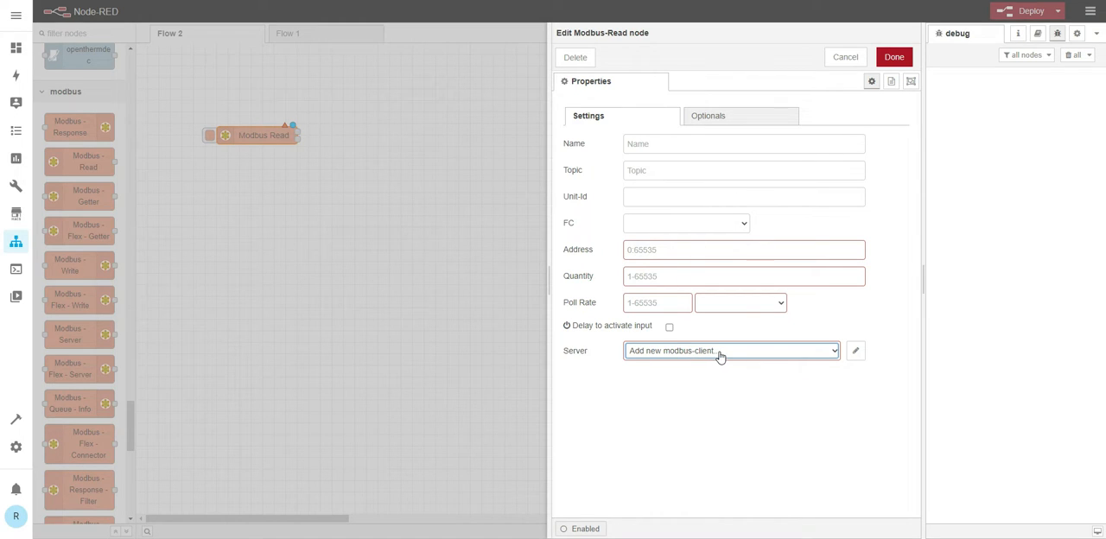
pyautogui.click(832, 353)
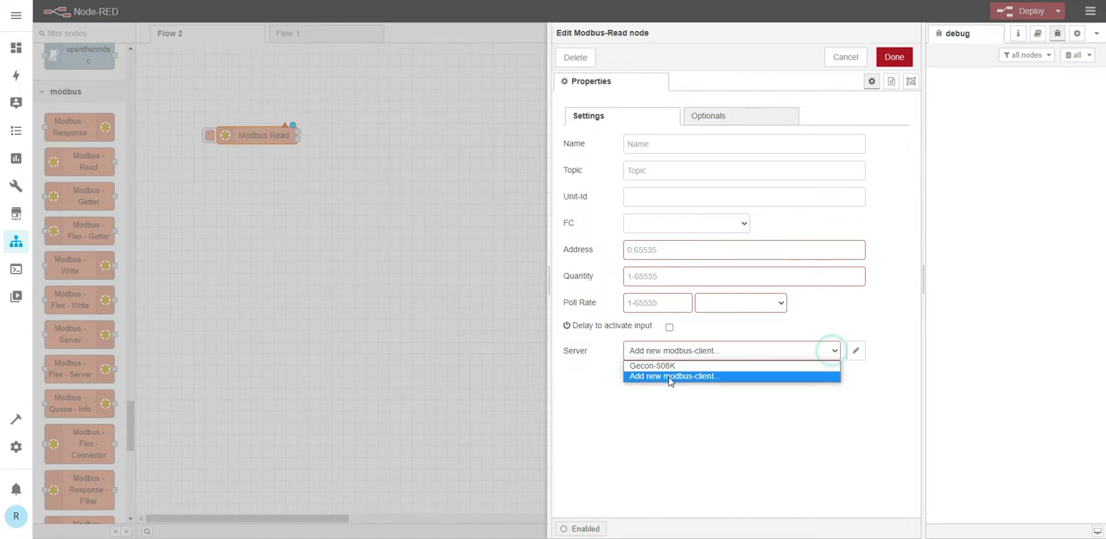
pyautogui.click(672, 373)
pyautogui.click(855, 349)
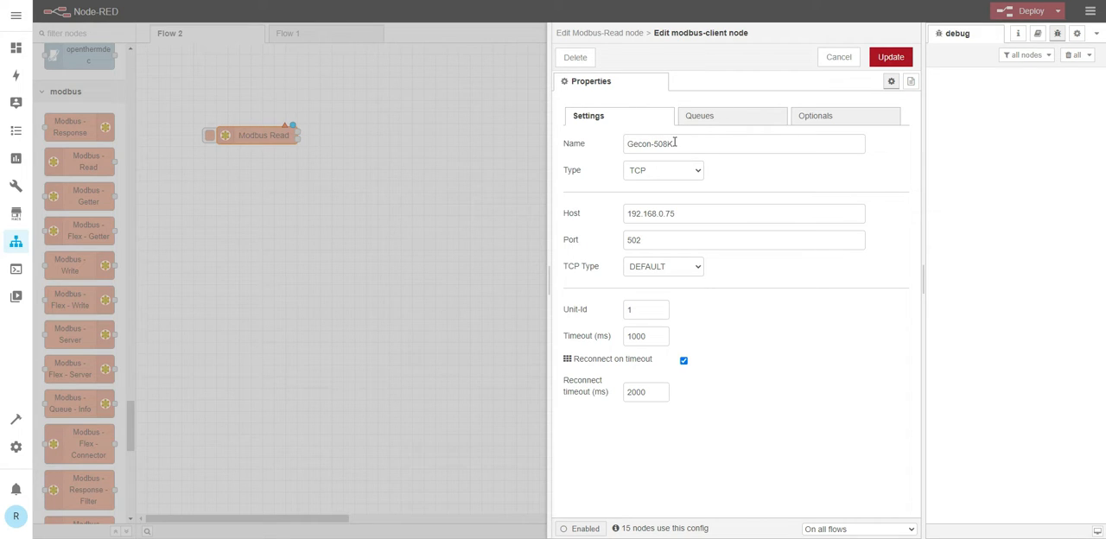
# - Review the Type and TCP Type options of the Gecon-508K client, keeping TCP and DEFAULT
pyautogui.click(697, 172)
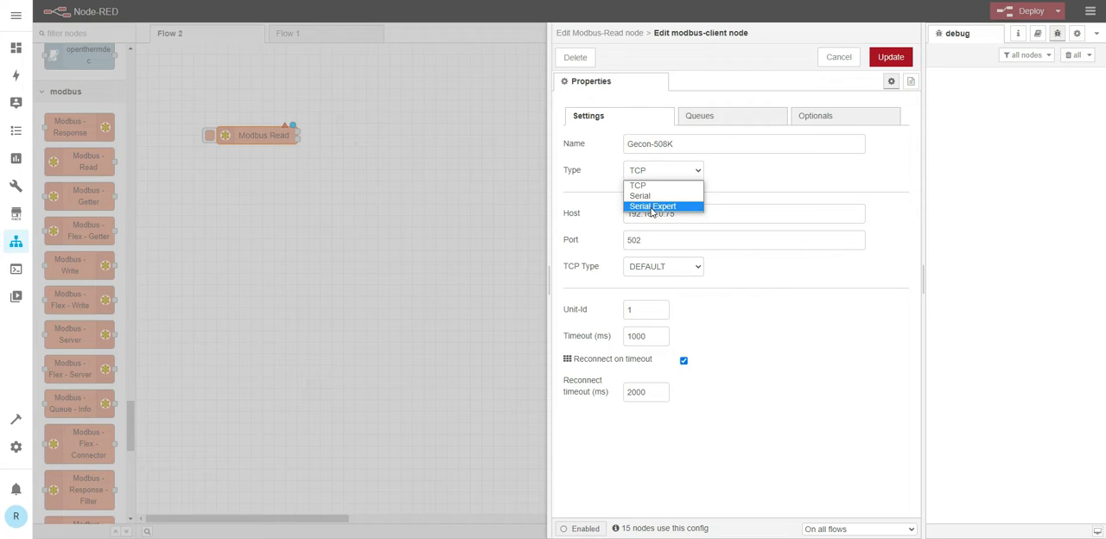
pyautogui.click(737, 184)
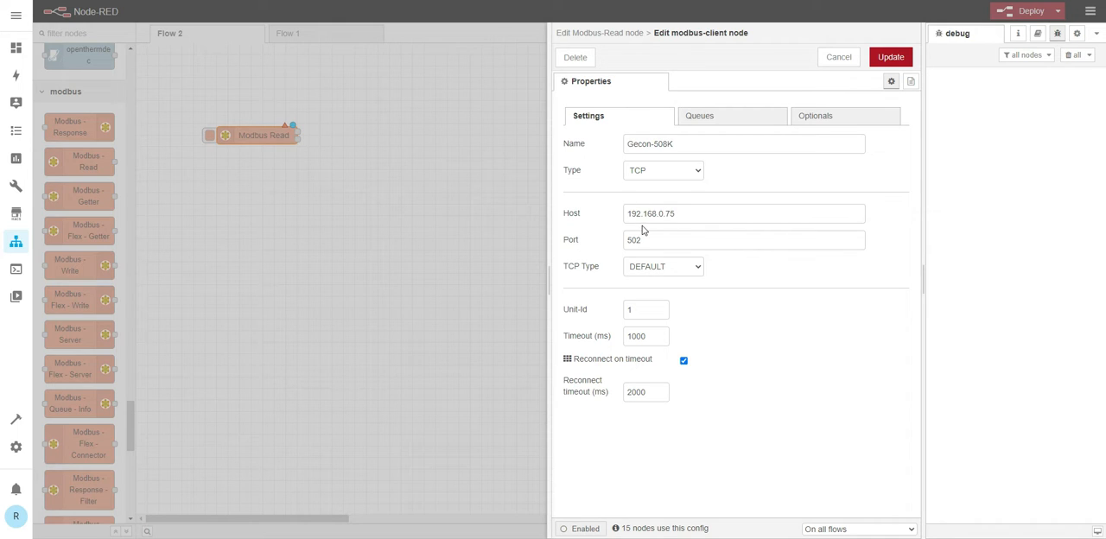
pyautogui.click(696, 267)
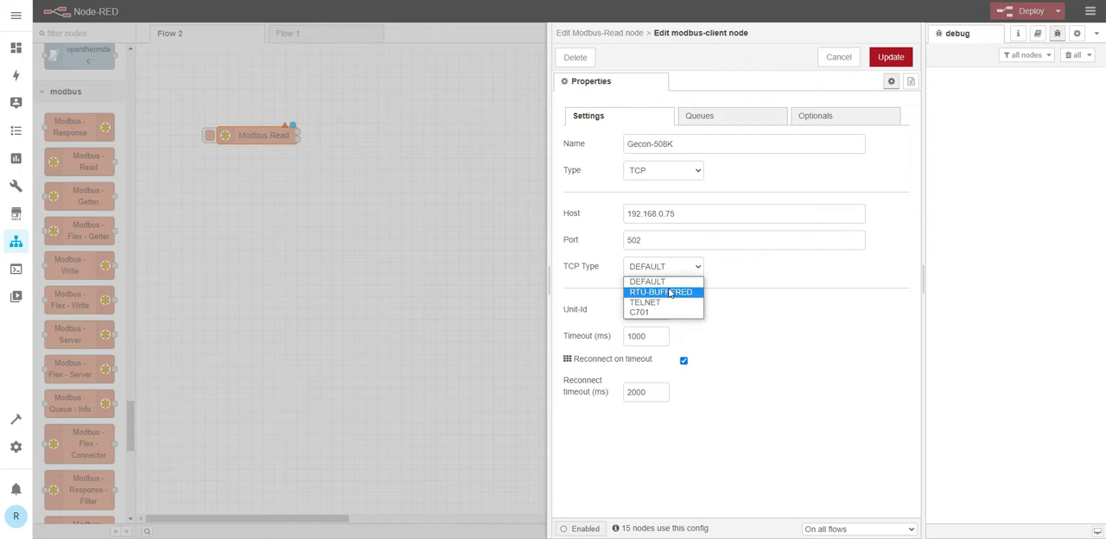
pyautogui.click(678, 283)
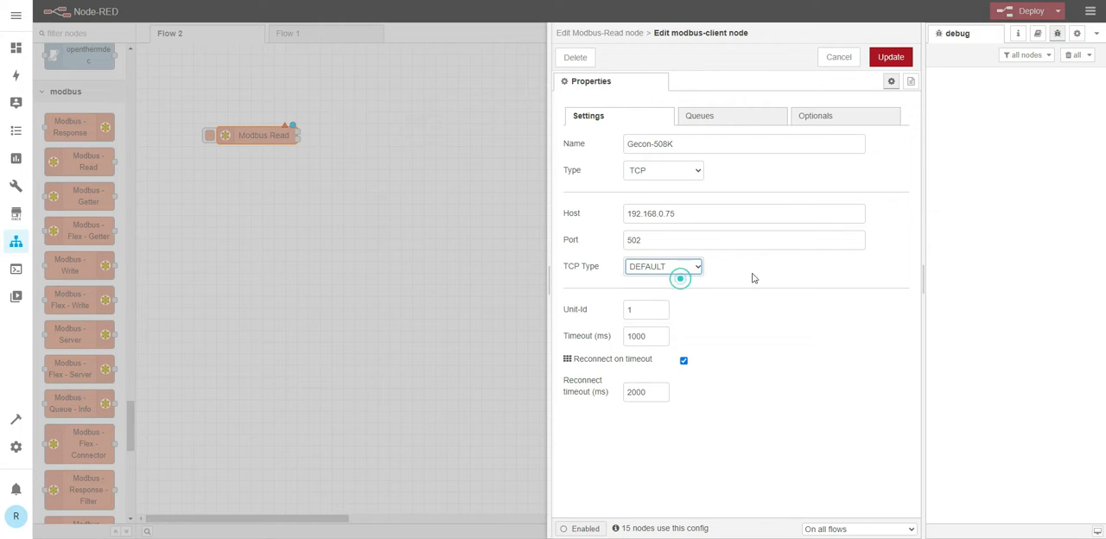
# - Clear the Unit-Id of the Gecon-508K client and update its configuration
pyautogui.click(650, 311)
pyautogui.doubleClick(644, 310)
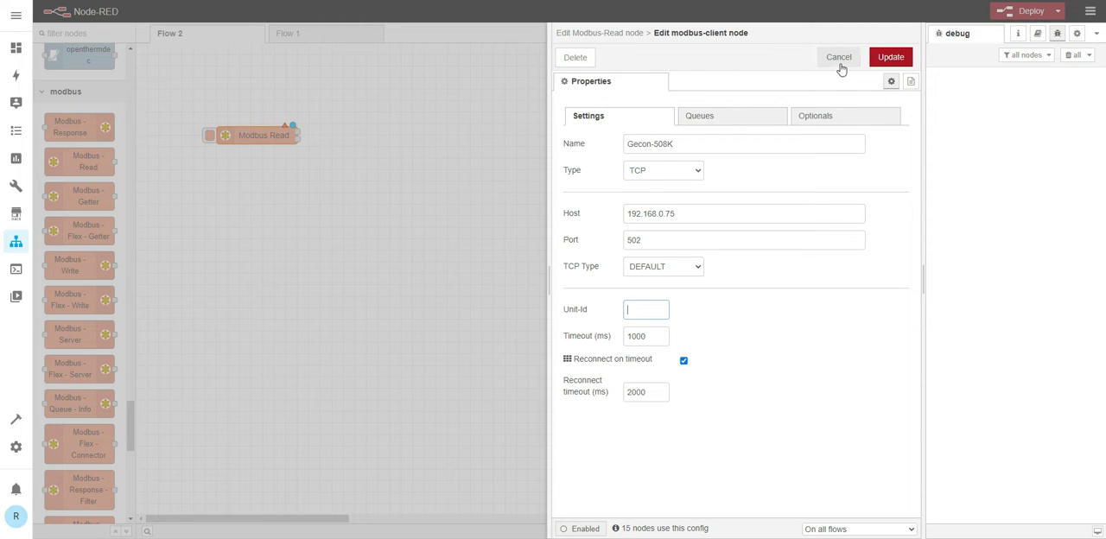
pyautogui.click(878, 60)
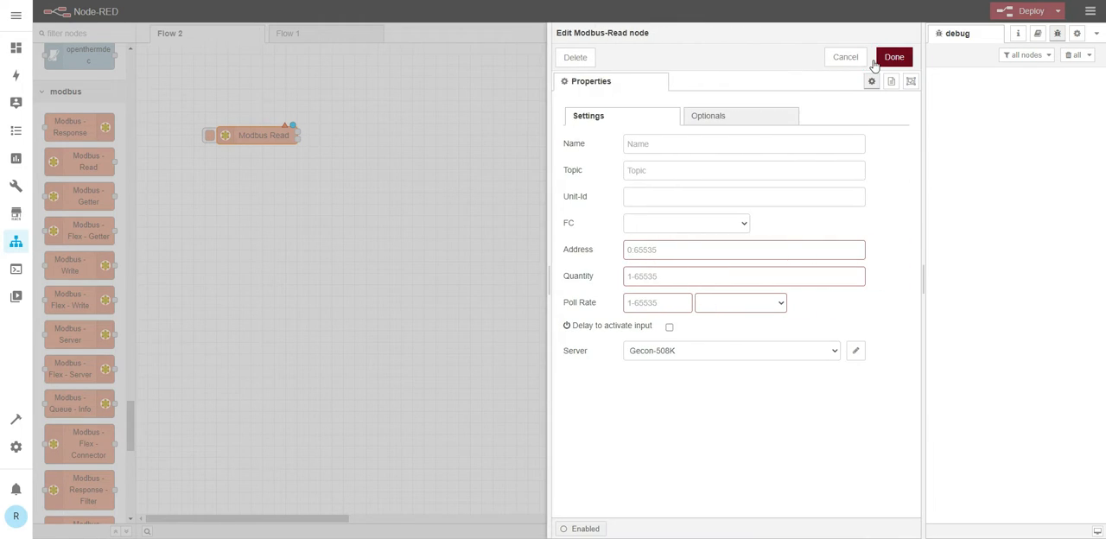
# - Set the Modbus Read node's function code to FC 2: Read Input Status, leaving its Unit-Id empty
pyautogui.click(650, 195)
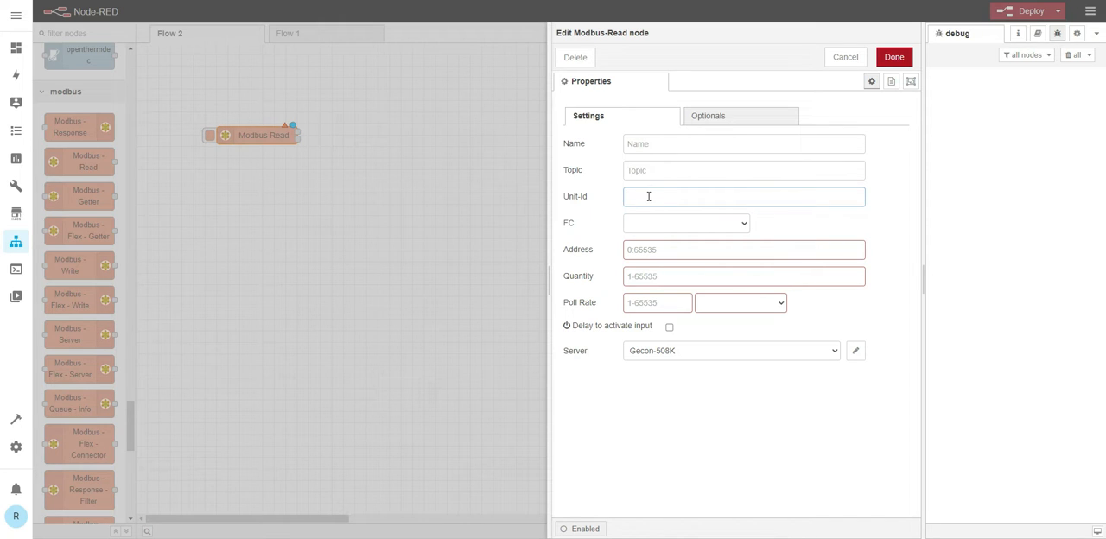
pyautogui.click(739, 225)
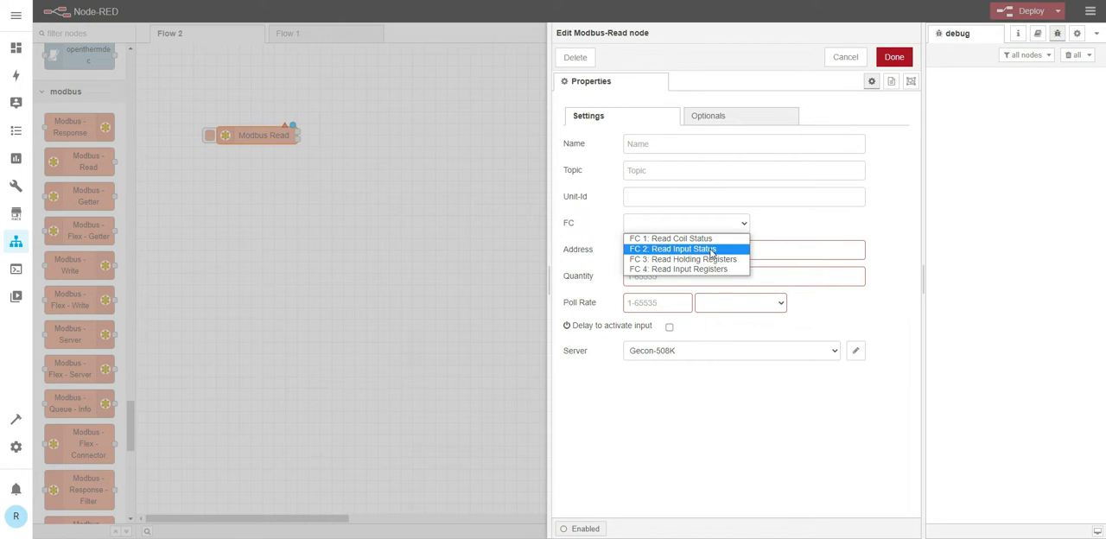
pyautogui.click(647, 249)
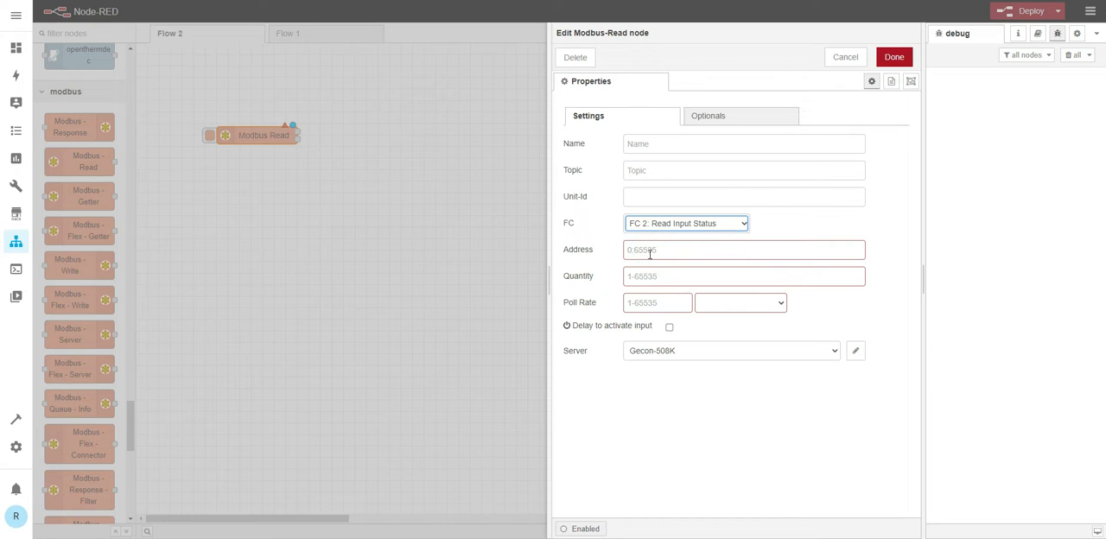
pyautogui.click(637, 250)
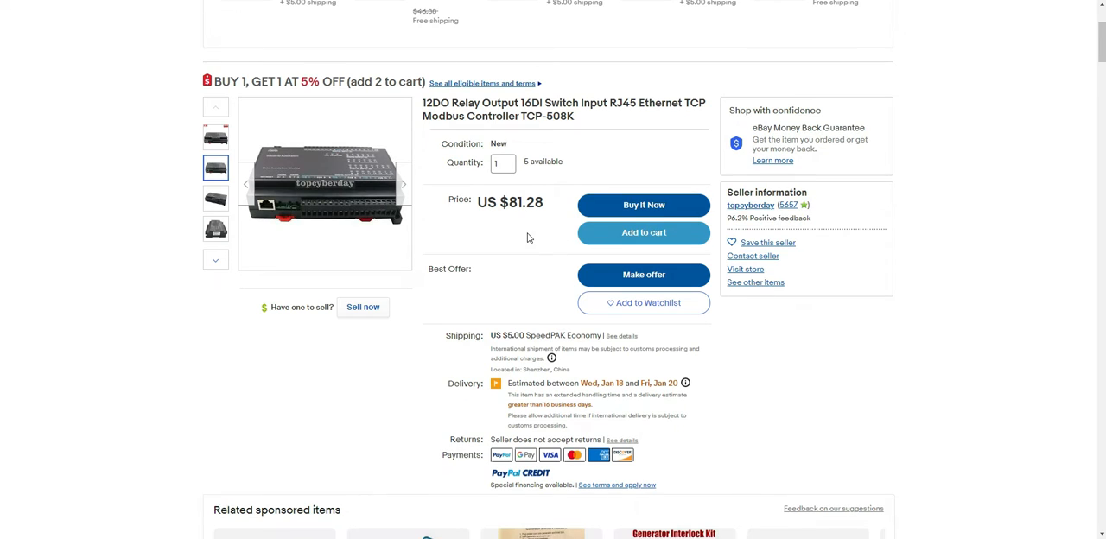
# - Switch to the TCP-508K controller's eBay listing and examine its digital input and Modbus address specifications
pyautogui.scroll(-10, 527, 235)
pyautogui.scroll(-15, 529, 235)
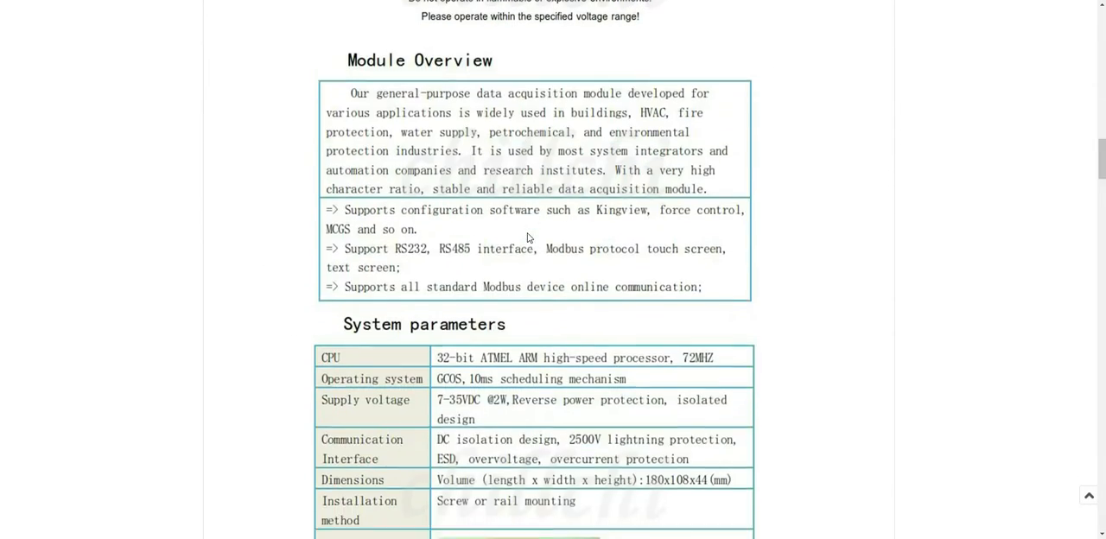
pyautogui.scroll(-15, 529, 237)
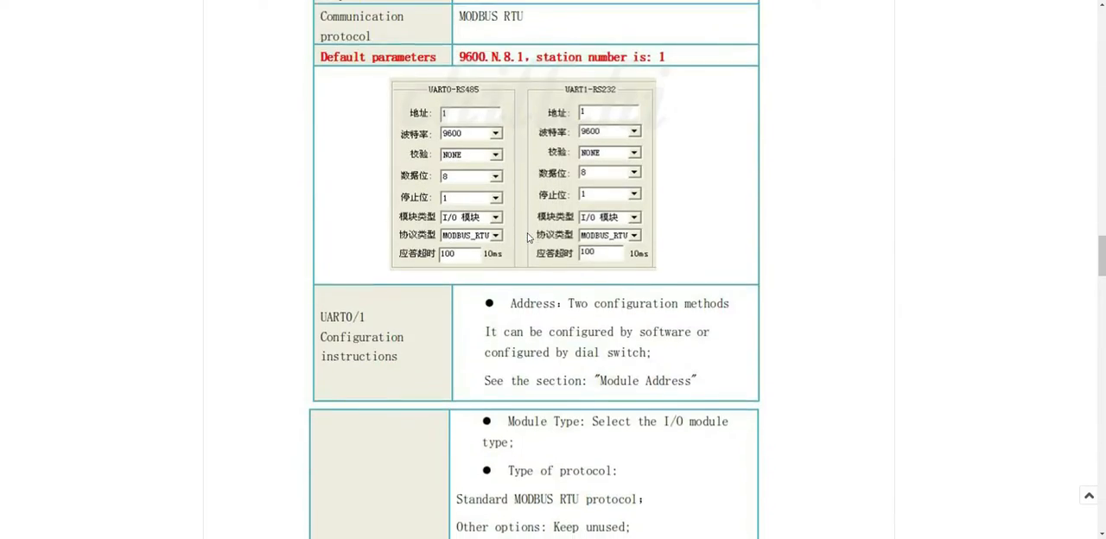
pyautogui.scroll(-15, 528, 239)
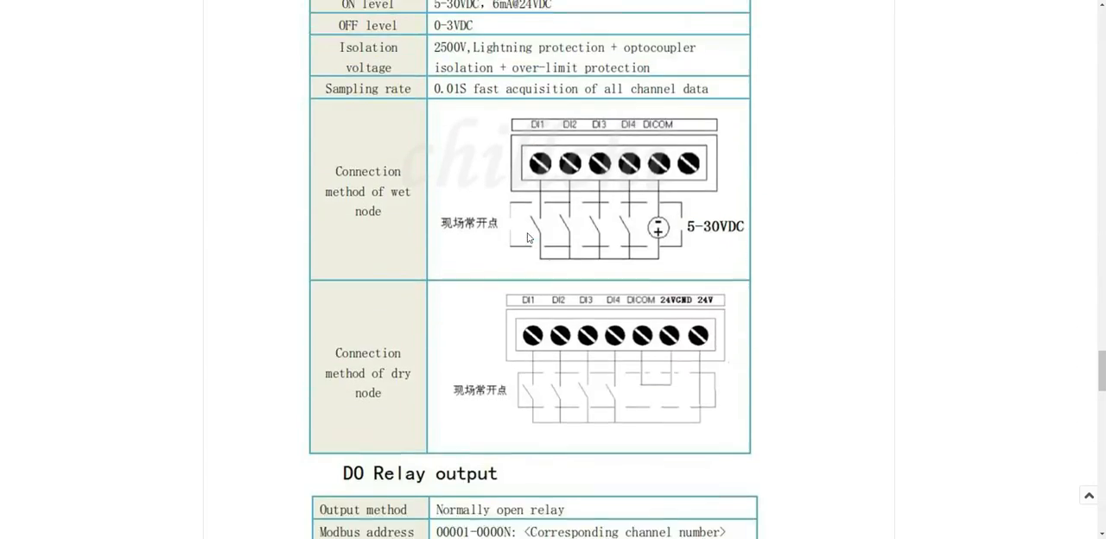
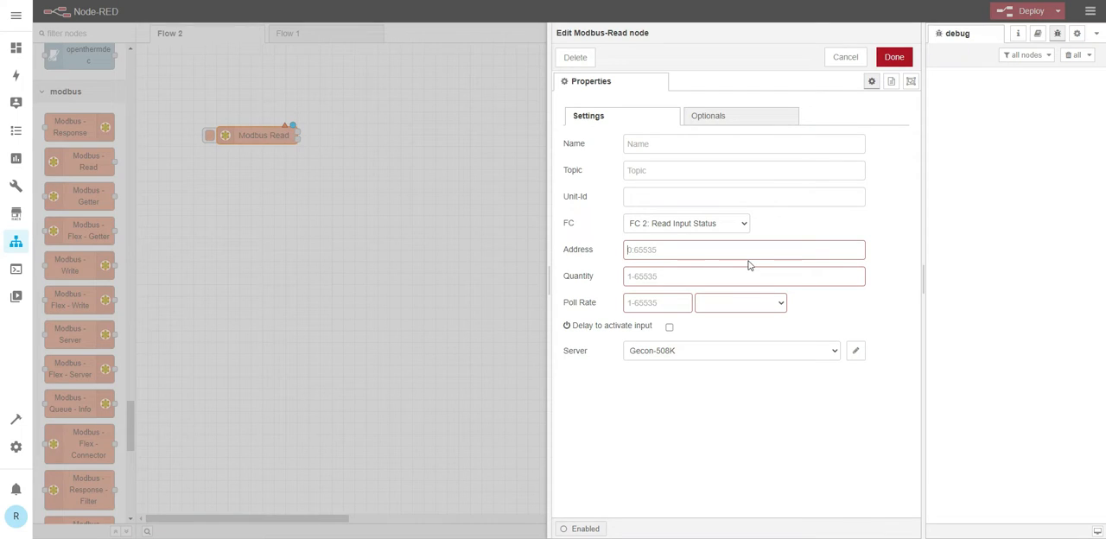
# - Set the Modbus Read node's address to 1, quantity to 1 and poll rate to 1 second(s), and save the node
pyautogui.click(661, 250)
pyautogui.write('1')
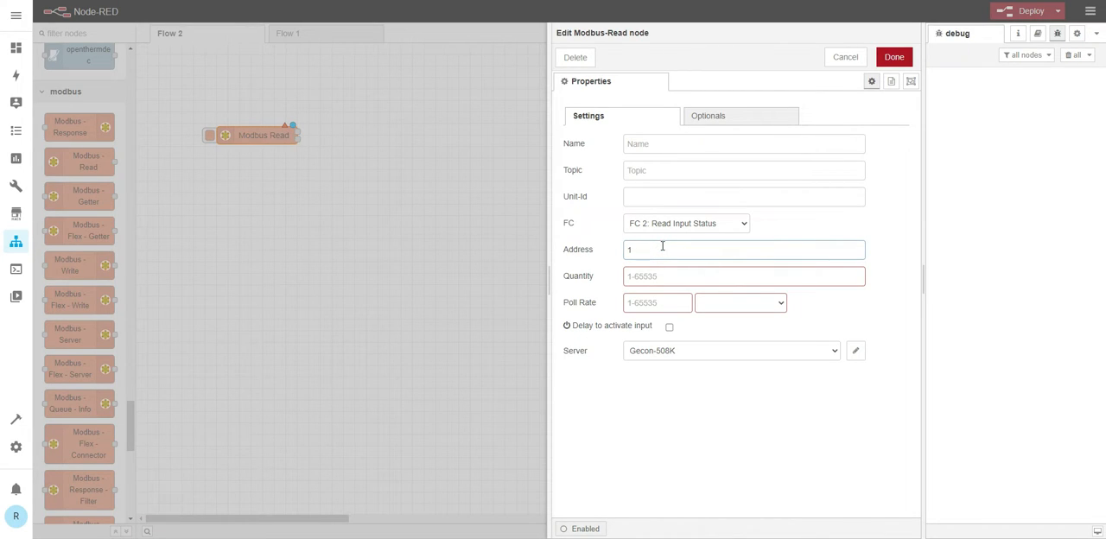
pyautogui.click(646, 276)
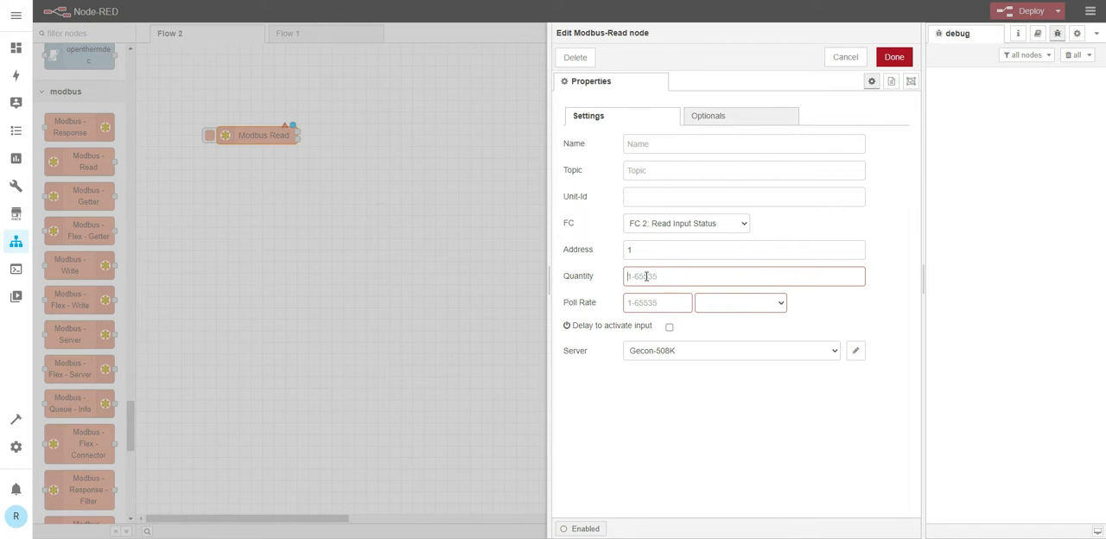
pyautogui.write('1')
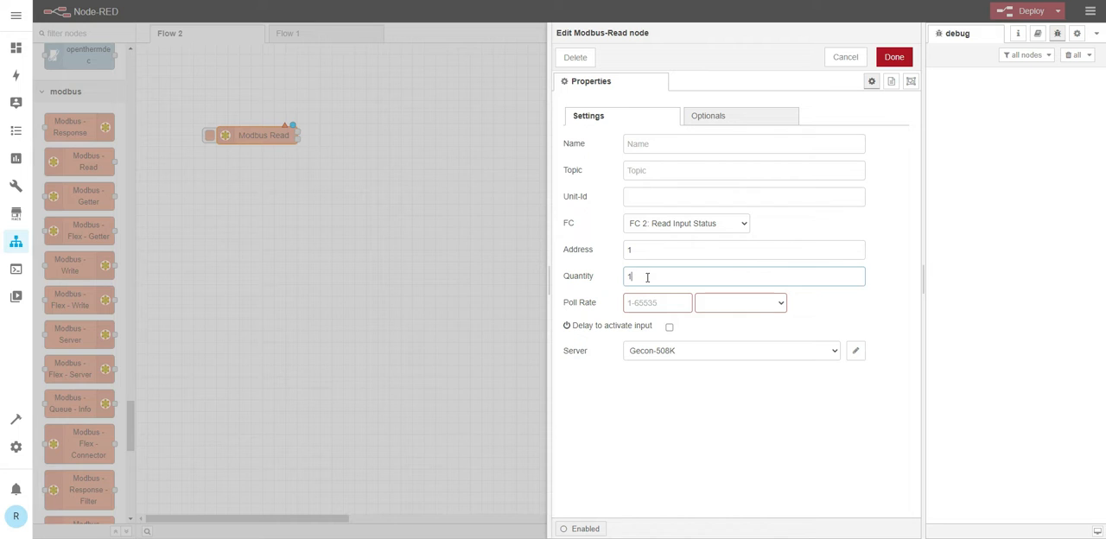
pyautogui.click(685, 303)
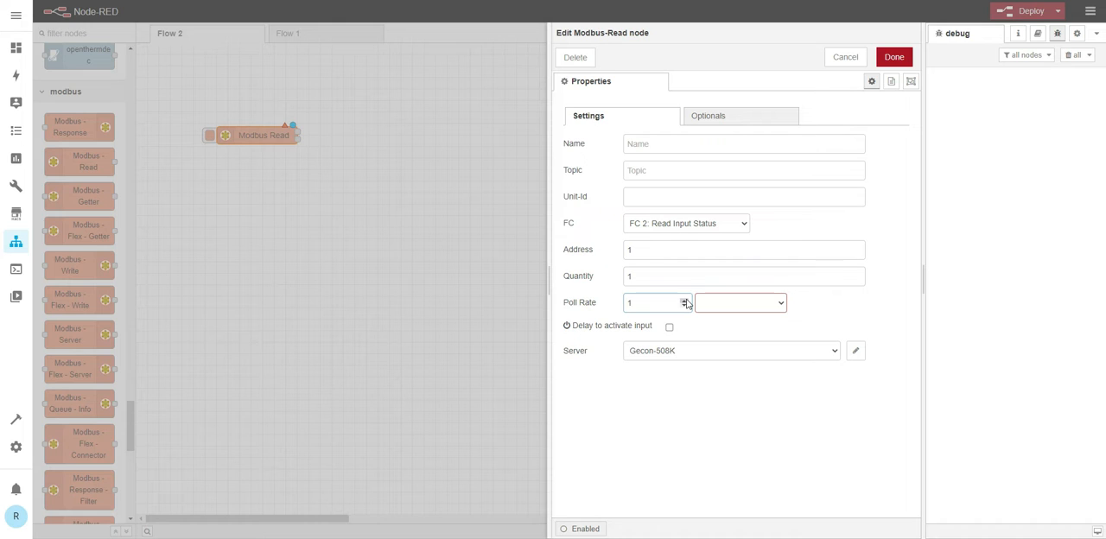
pyautogui.click(774, 304)
pyautogui.click(725, 329)
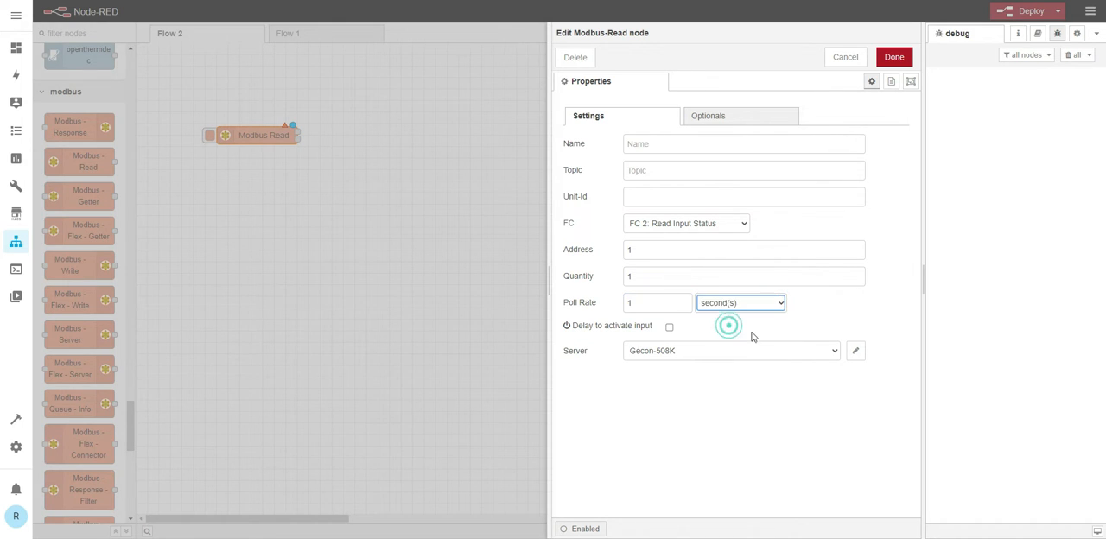
pyautogui.click(893, 56)
# - Add a debug node beside Modbus Read, wire it to the first output and deploy the flow
pyautogui.scroll(15, 75, 189)
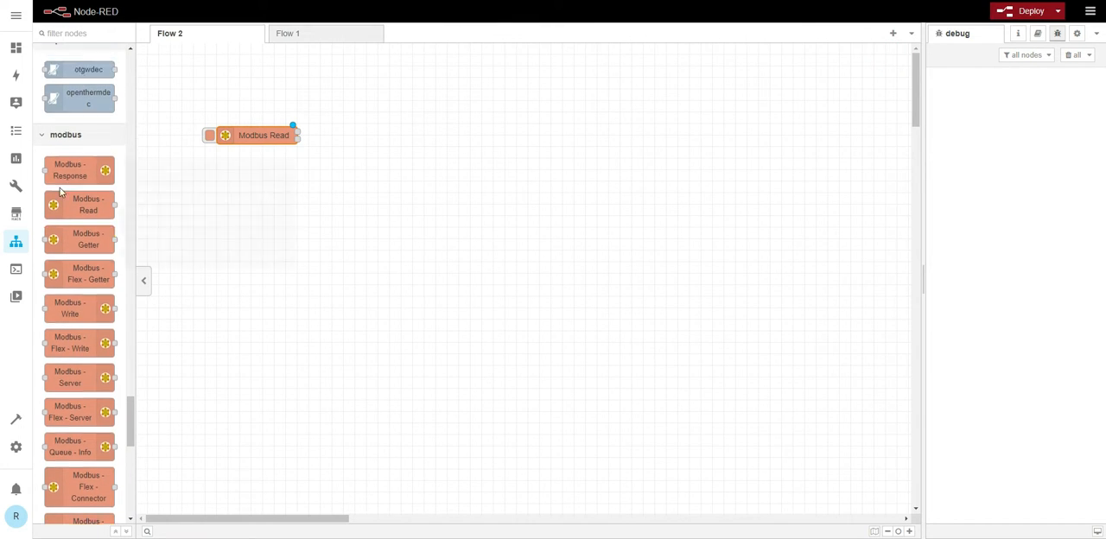
pyautogui.scroll(10, 59, 187)
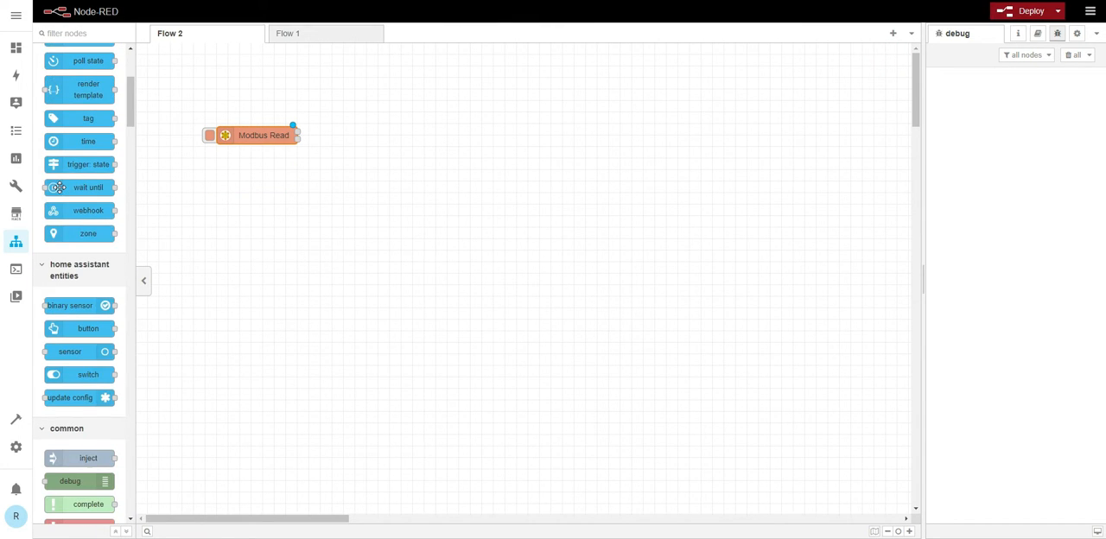
pyautogui.moveTo(71, 477); pyautogui.dragTo(385, 133)
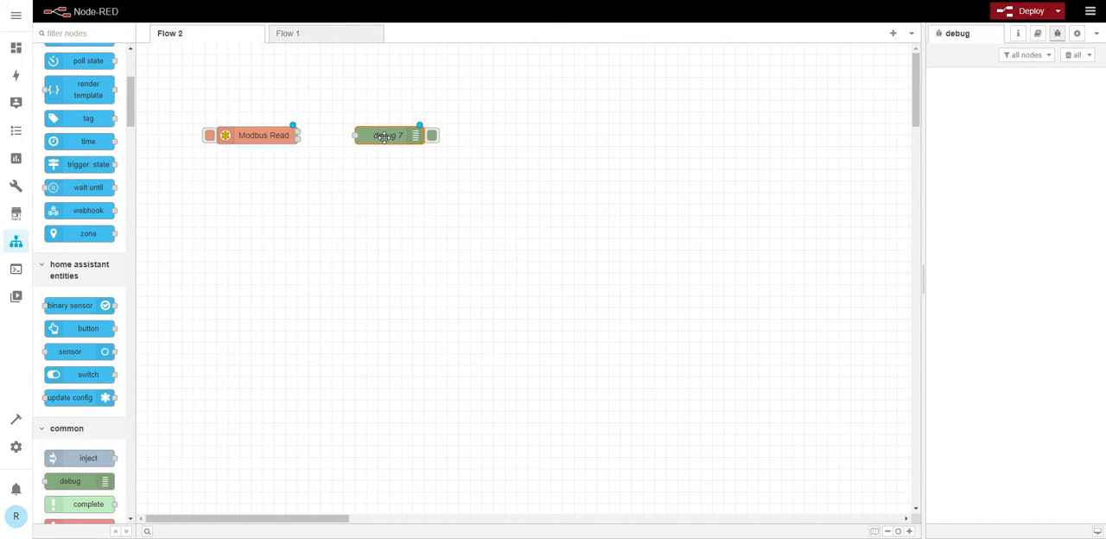
pyautogui.moveTo(295, 131); pyautogui.dragTo(362, 133)
pyautogui.click(1004, 11)
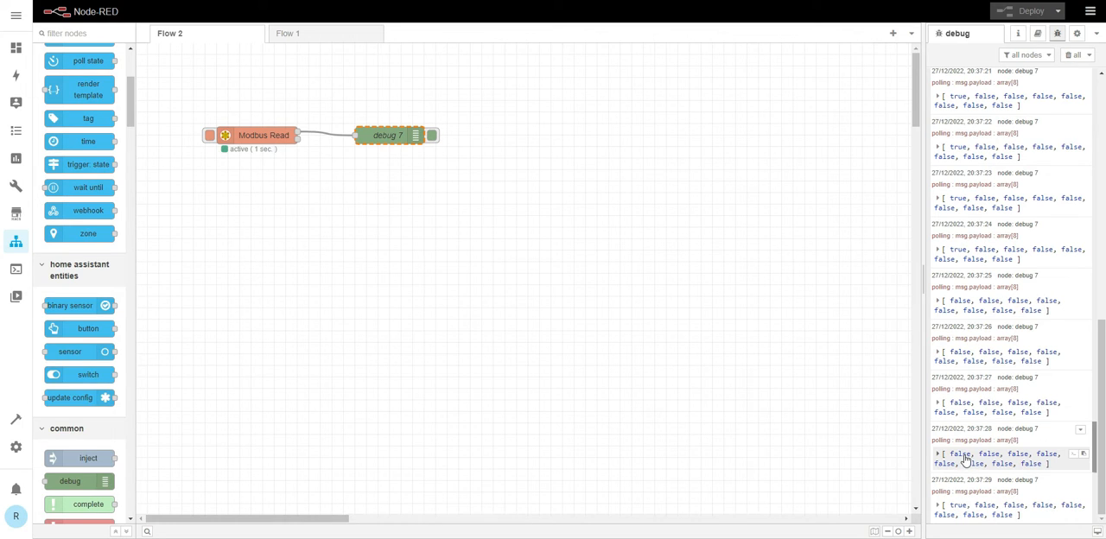
pyautogui.click(384, 217)
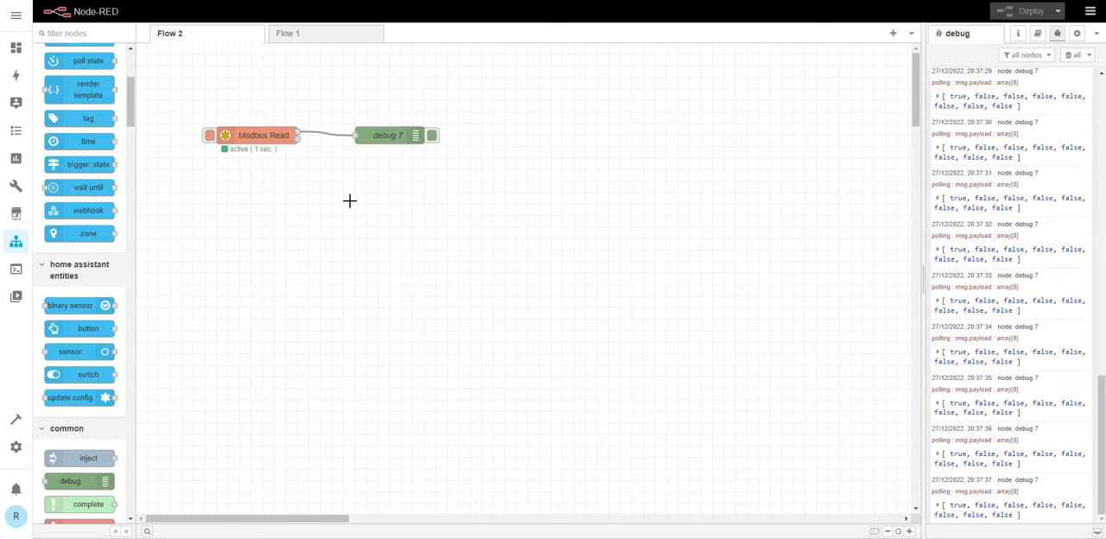
pyautogui.scroll(-5, 77, 301)
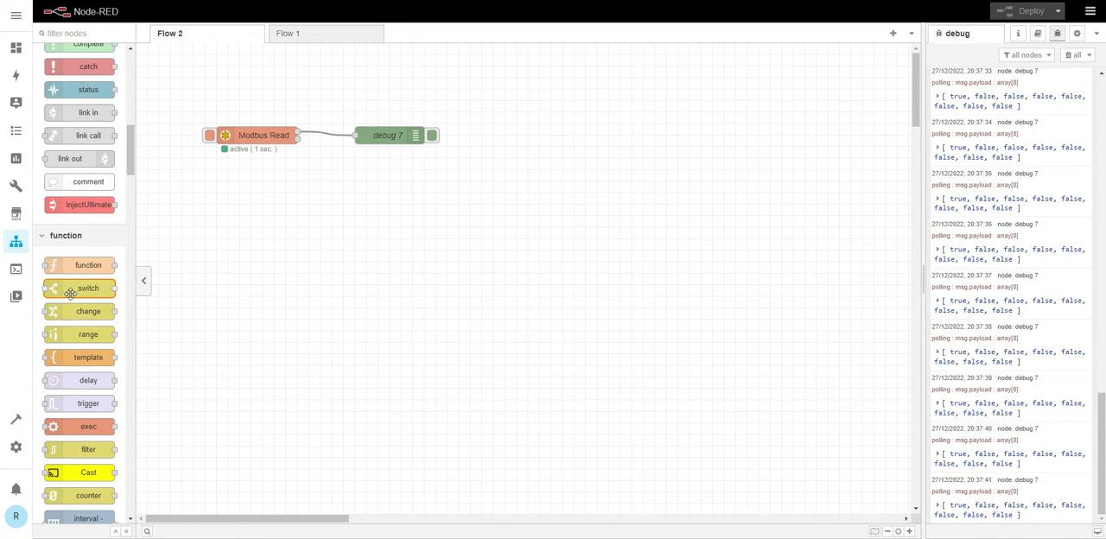
pyautogui.moveTo(76, 312)
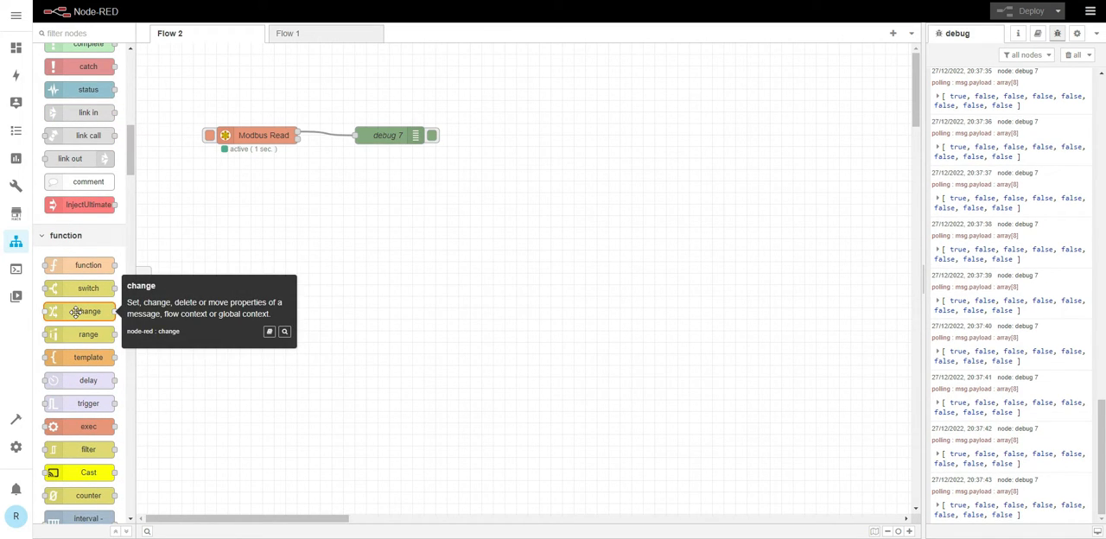
pyautogui.click(351, 262)
pyautogui.hotkey('ctrl', 'a')
pyautogui.press('Delete')
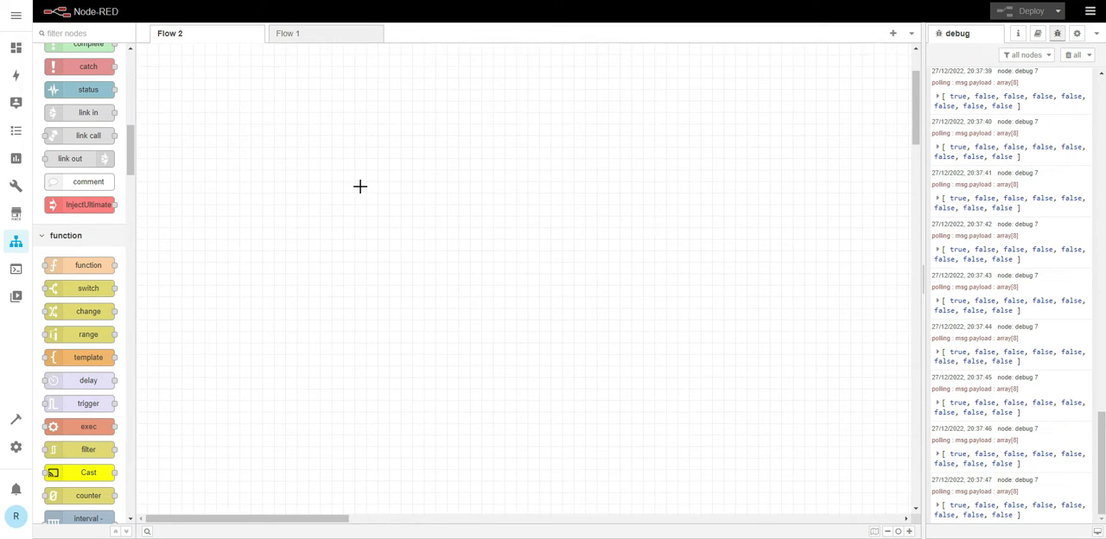
pyautogui.hotkey('ctrl', 'z')
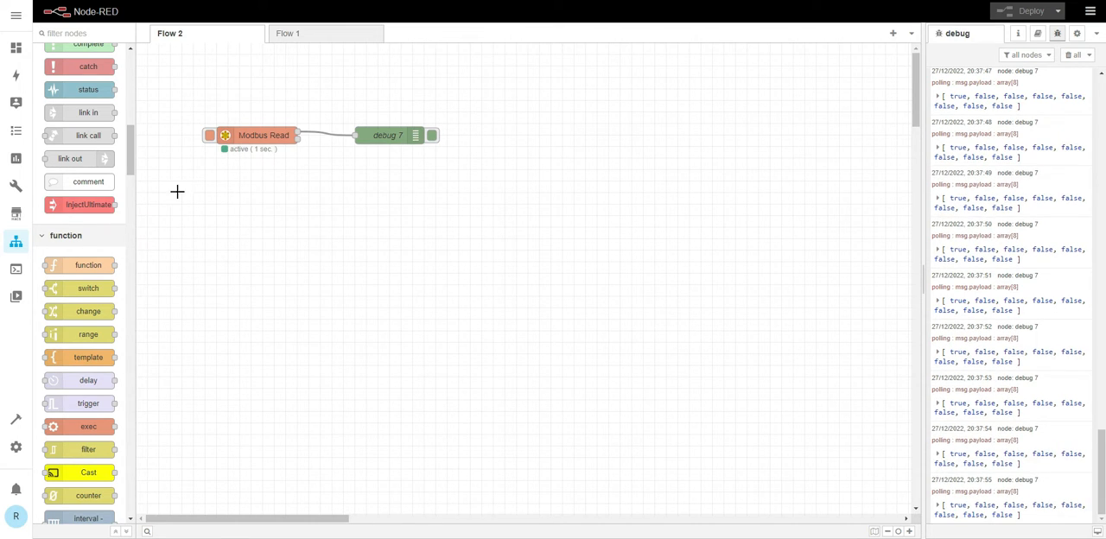
# - Add a Modbus-Write node to the flow below the debug node
pyautogui.scroll(-10, 87, 190)
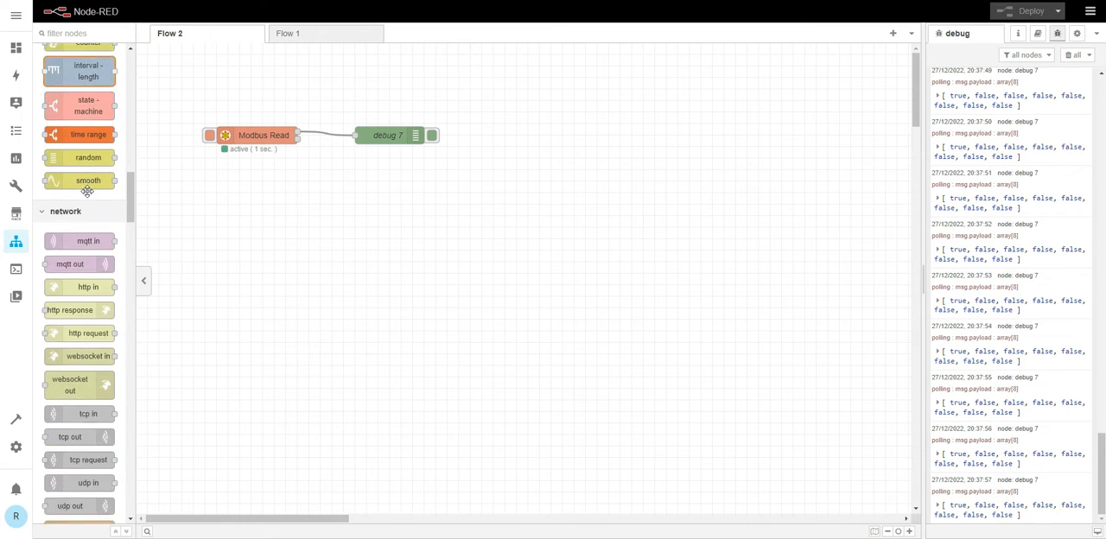
pyautogui.scroll(-15, 87, 191)
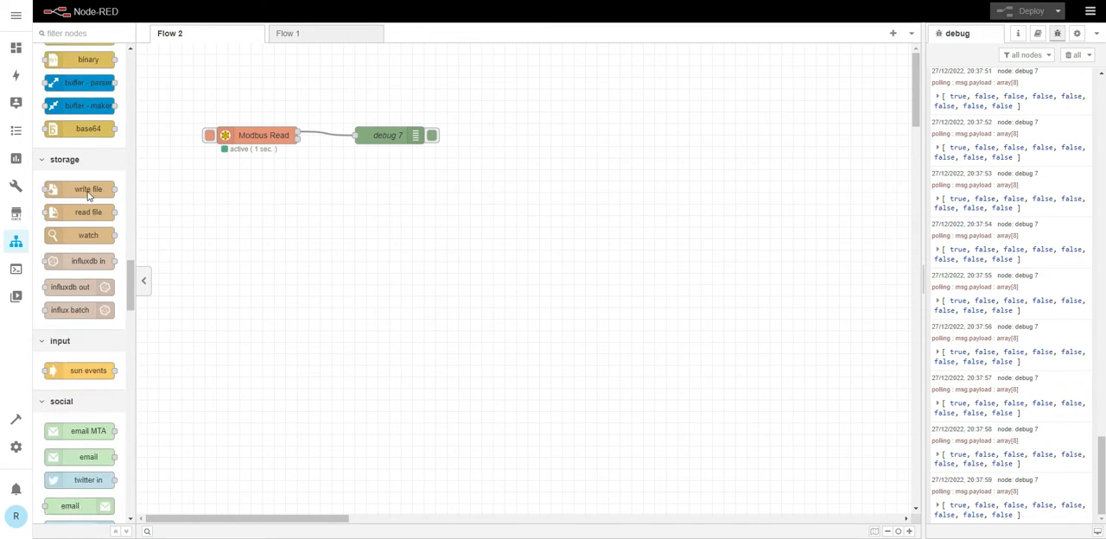
pyautogui.scroll(-15, 87, 197)
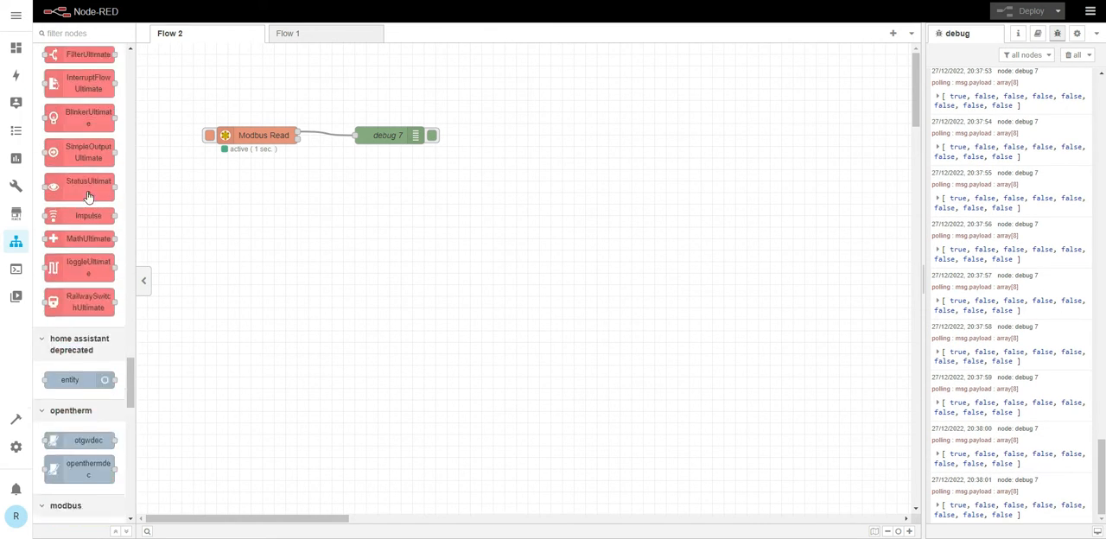
pyautogui.scroll(-3, 87, 192)
pyautogui.scroll(4, 86, 197)
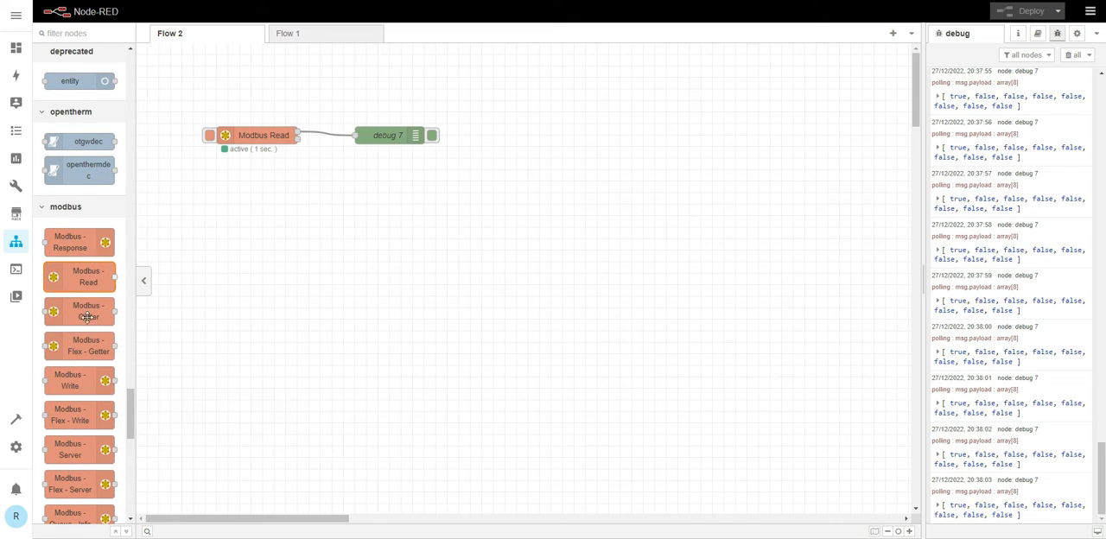
pyautogui.moveTo(74, 383)
pyautogui.mouseDown()
pyautogui.moveTo(341, 255)
pyautogui.moveTo(403, 197)
pyautogui.mouseUp()
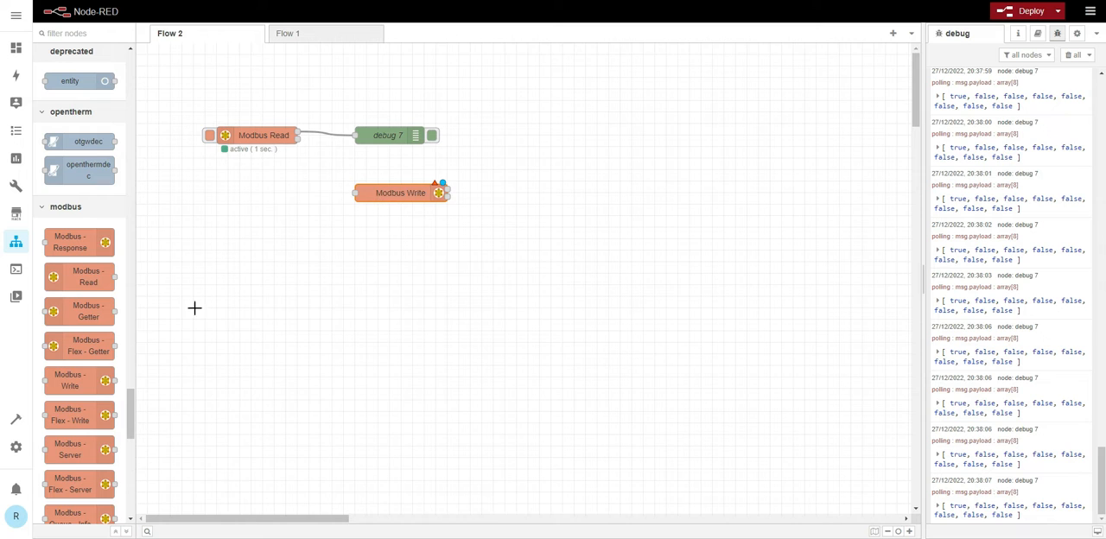
# - Add an inject node beside Modbus Write that sends only a boolean true payload, with the topic property removed
pyautogui.scroll(15, 84, 277)
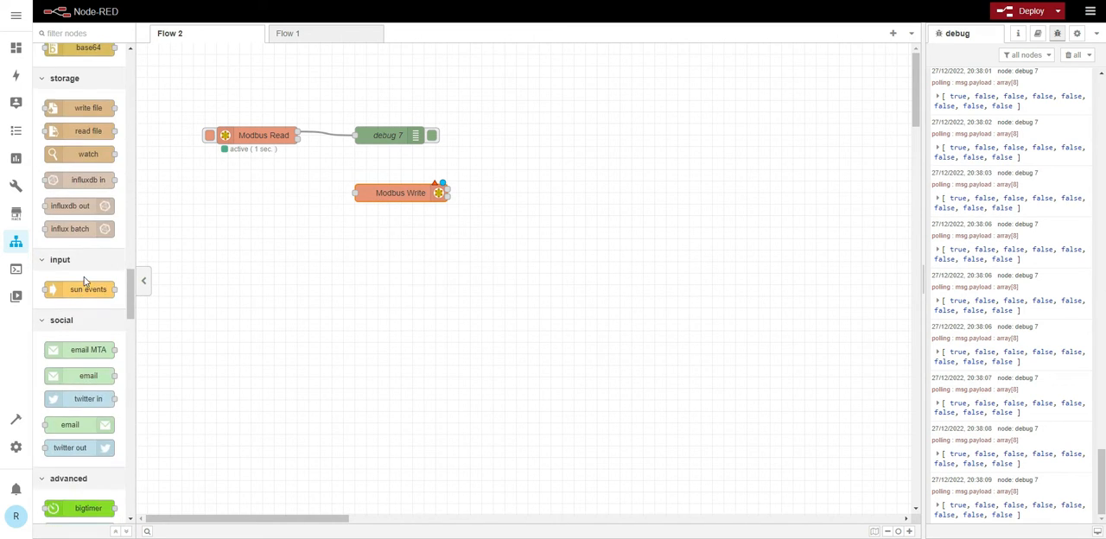
pyautogui.scroll(5, 84, 276)
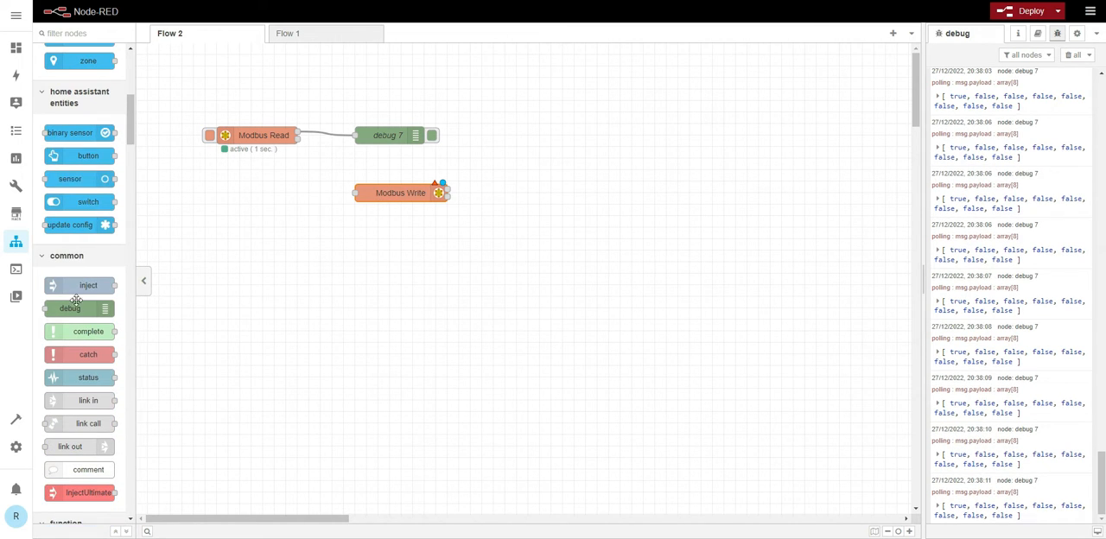
pyautogui.moveTo(76, 286); pyautogui.dragTo(243, 181)
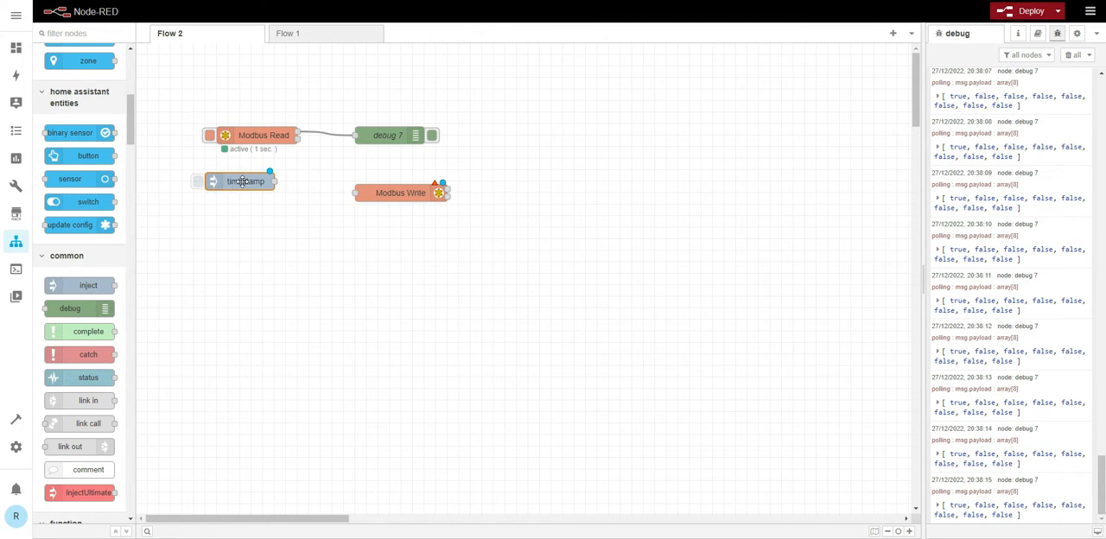
pyautogui.doubleClick(242, 182)
pyautogui.click(736, 154)
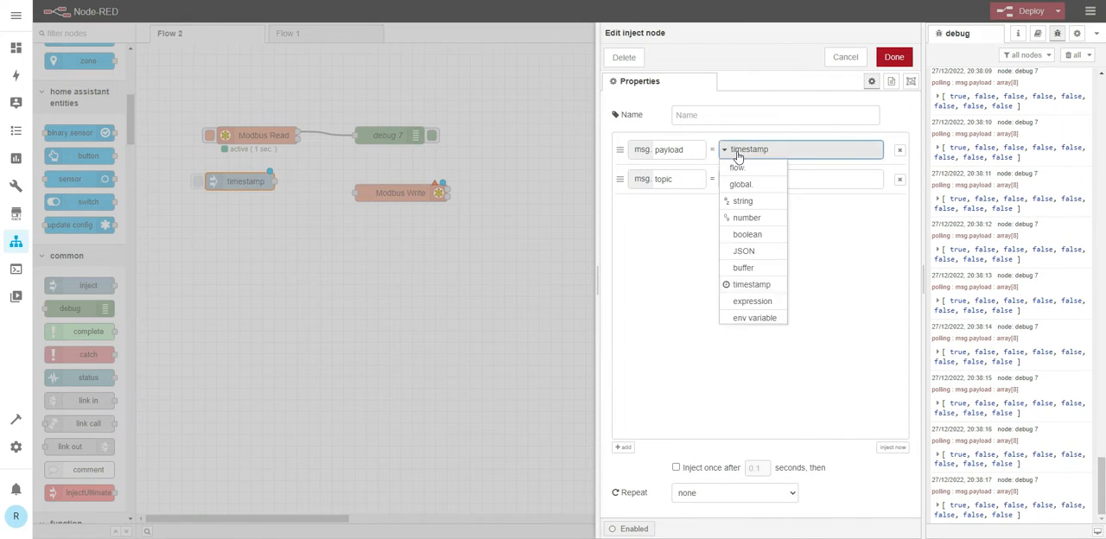
pyautogui.click(747, 234)
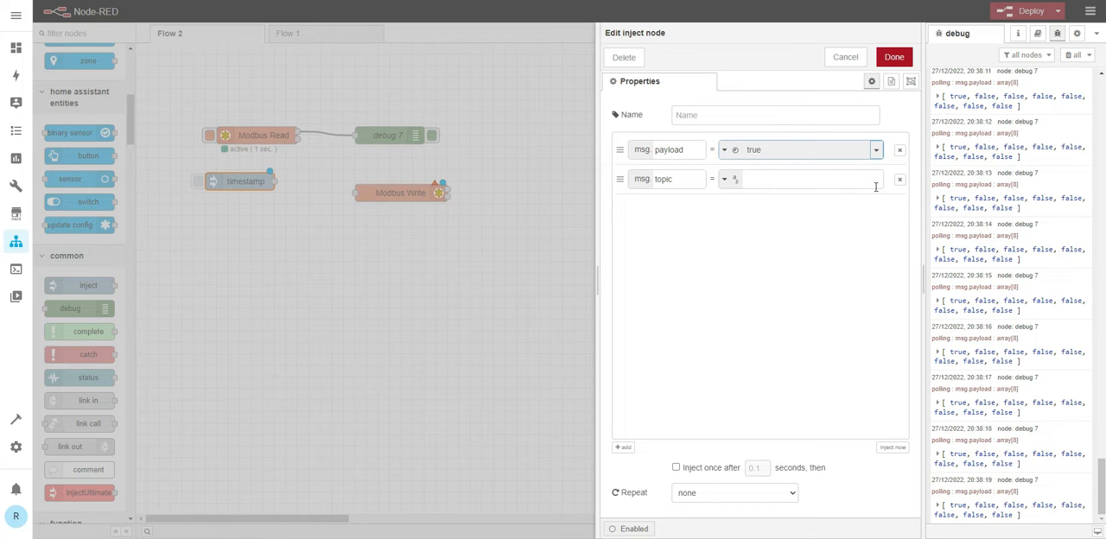
pyautogui.click(899, 180)
pyautogui.click(888, 56)
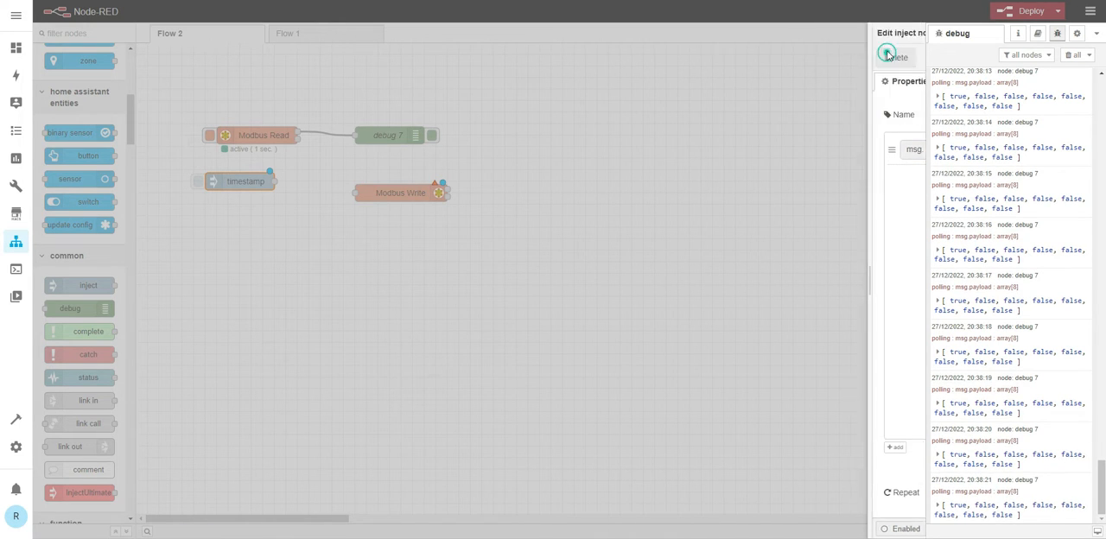
# - Add a second inject node below the true one that sends only a boolean false payload, with the topic property removed
pyautogui.moveTo(88, 285); pyautogui.dragTo(229, 204)
pyautogui.doubleClick(242, 211)
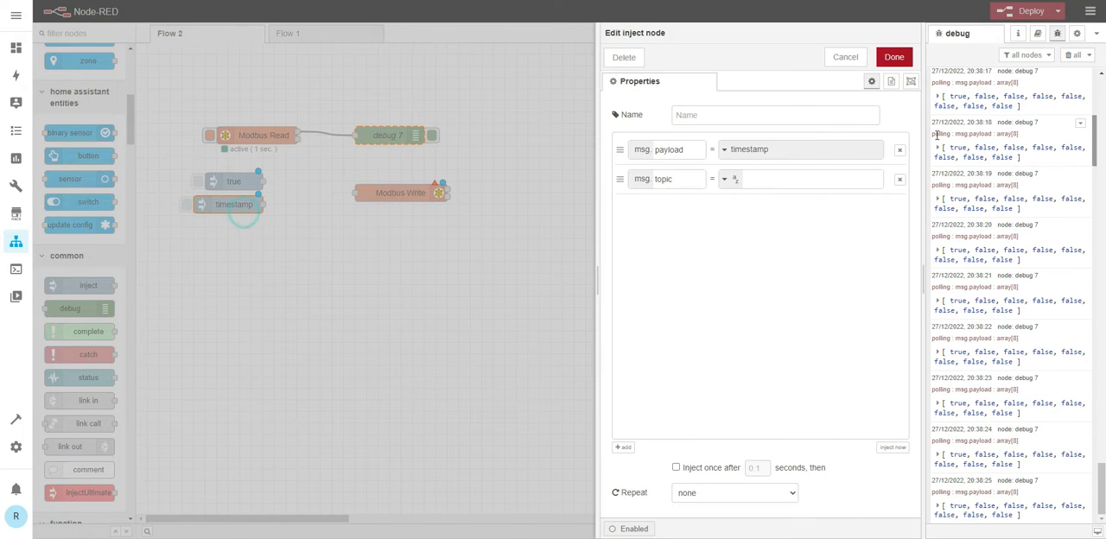
pyautogui.click(725, 149)
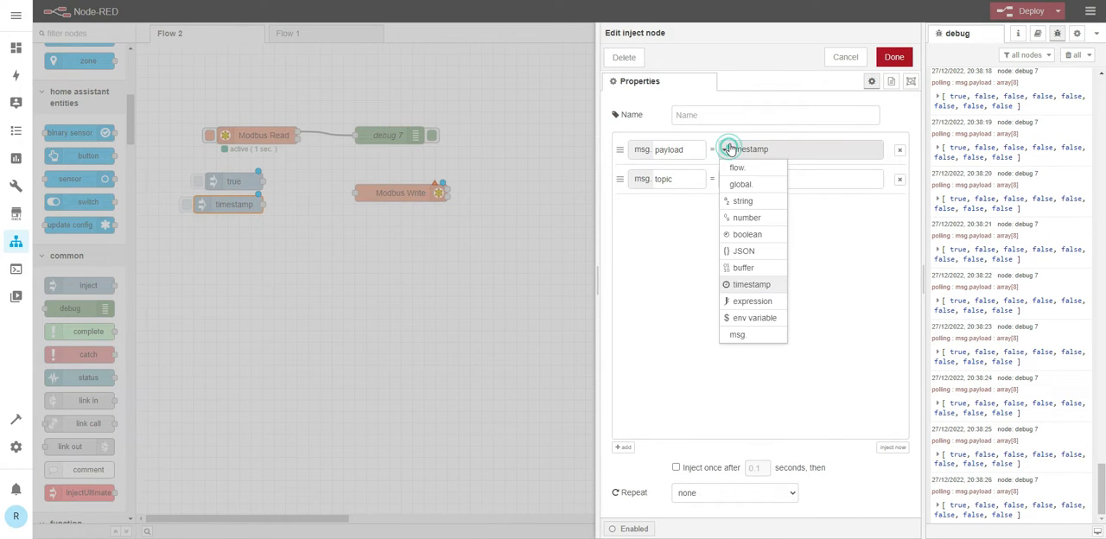
pyautogui.click(740, 236)
pyautogui.click(868, 151)
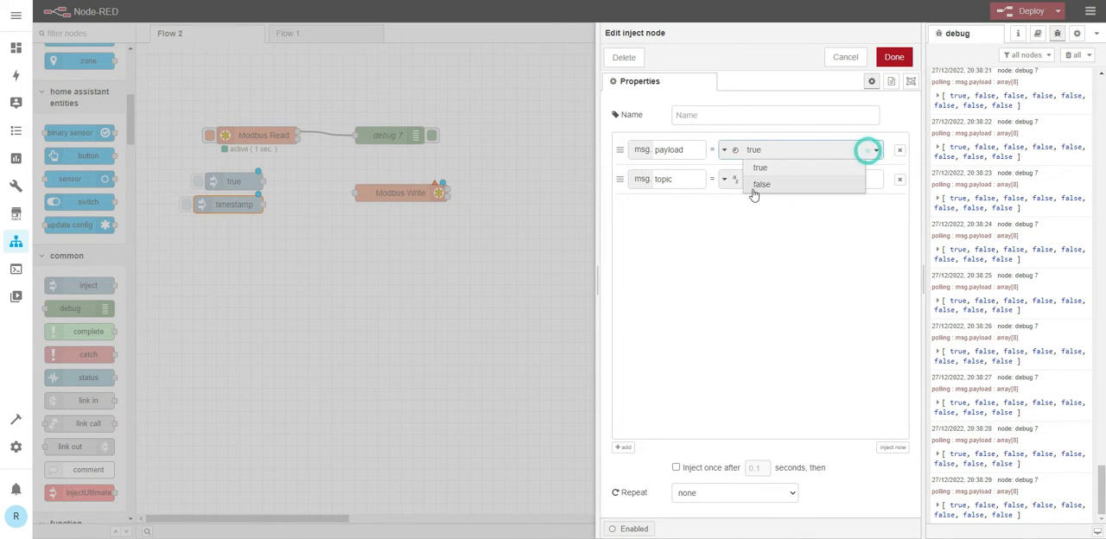
pyautogui.click(759, 184)
pyautogui.click(899, 178)
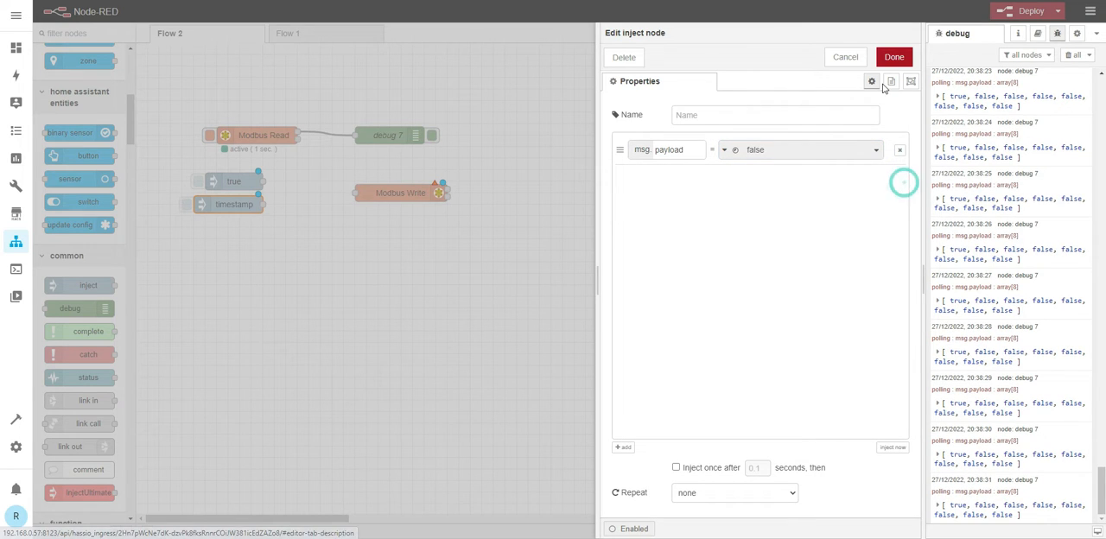
pyautogui.click(893, 57)
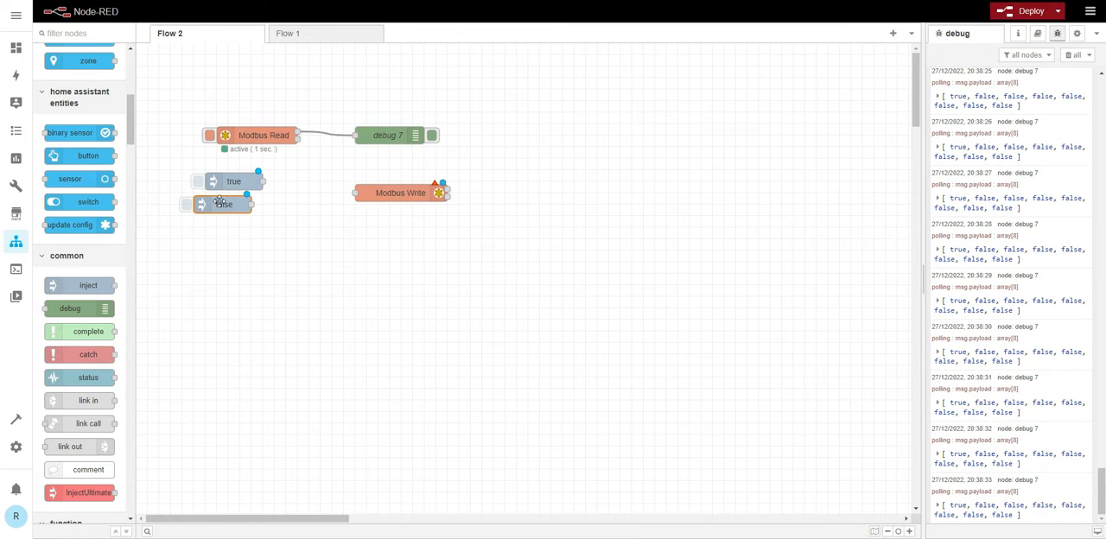
# - Align the false inject node under the true one and wire both inject nodes to the Modbus Write input
pyautogui.moveTo(220, 201); pyautogui.dragTo(358, 193)
pyautogui.moveTo(263, 203); pyautogui.dragTo(359, 194)
# - Open the Modbus Write node's settings and set its function code to FC 5: Force Single Coil
pyautogui.doubleClick(392, 198)
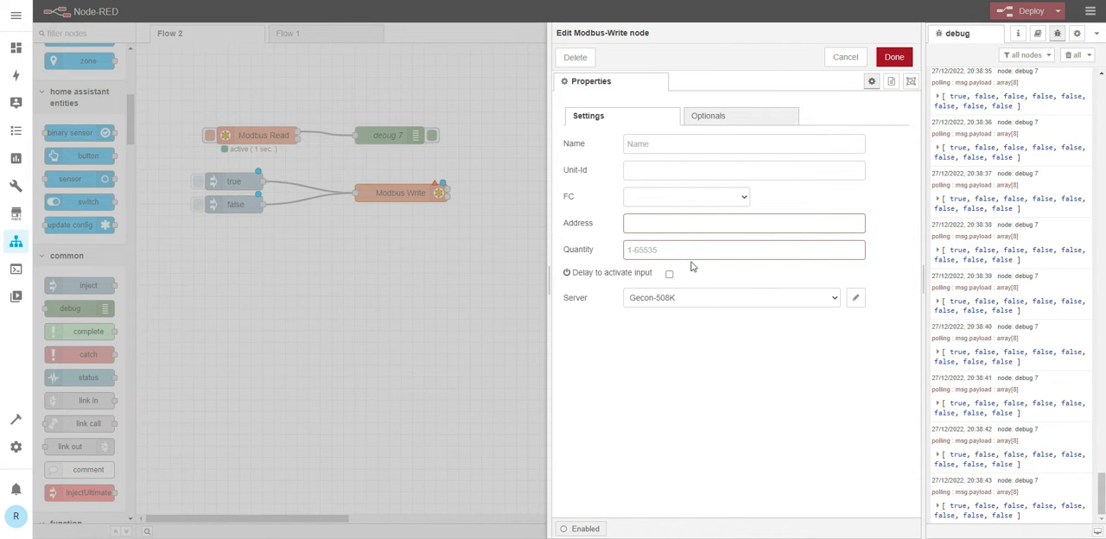
pyautogui.click(743, 196)
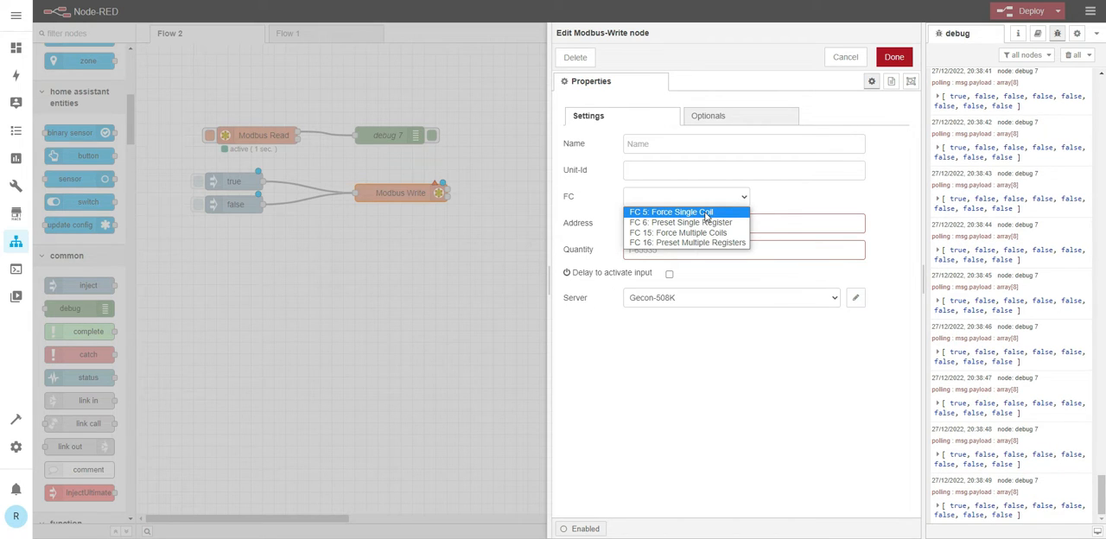
pyautogui.click(706, 212)
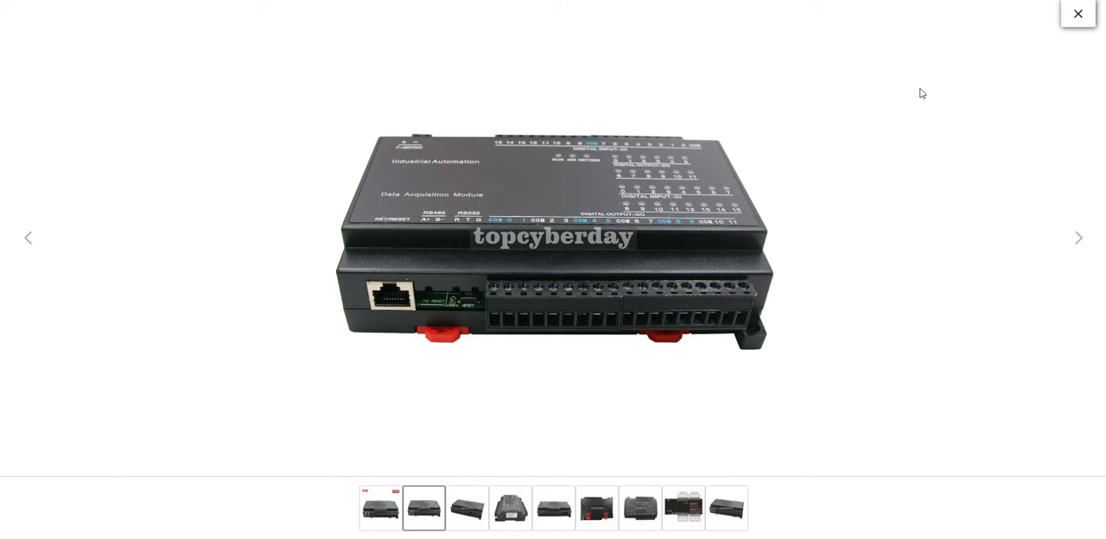
# - Close the product photo and examine the controller's eBay listing for the Modbus addresses of its digital channels
pyautogui.click(1077, 14)
pyautogui.scroll(-10, 670, 201)
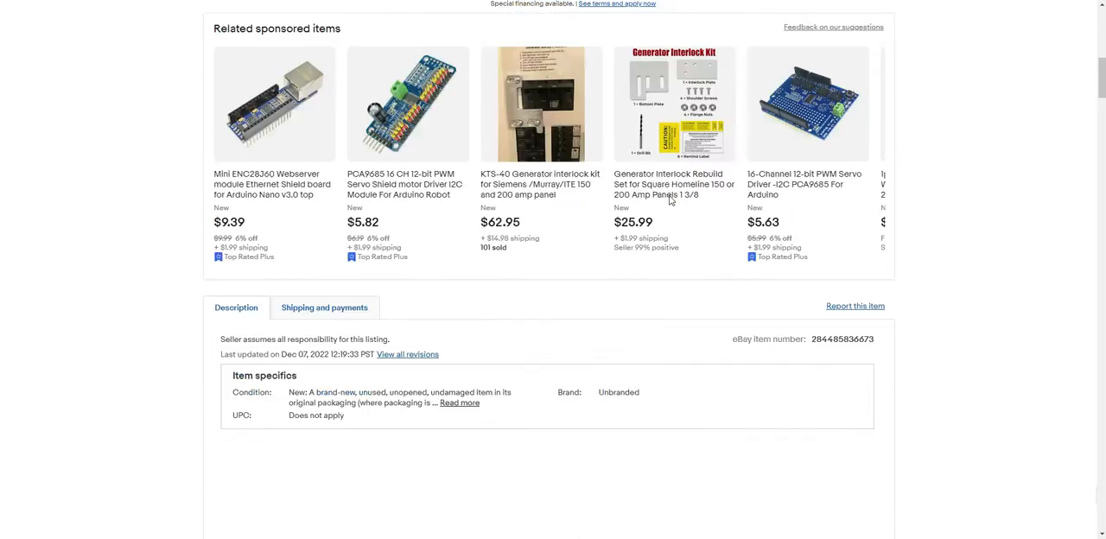
pyautogui.scroll(-15, 670, 201)
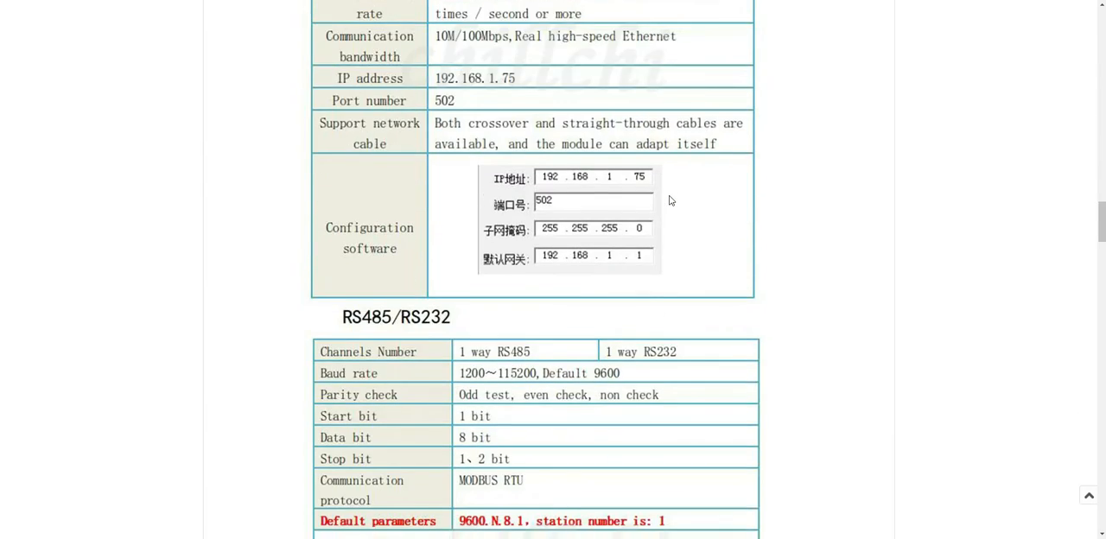
pyautogui.scroll(-14, 670, 201)
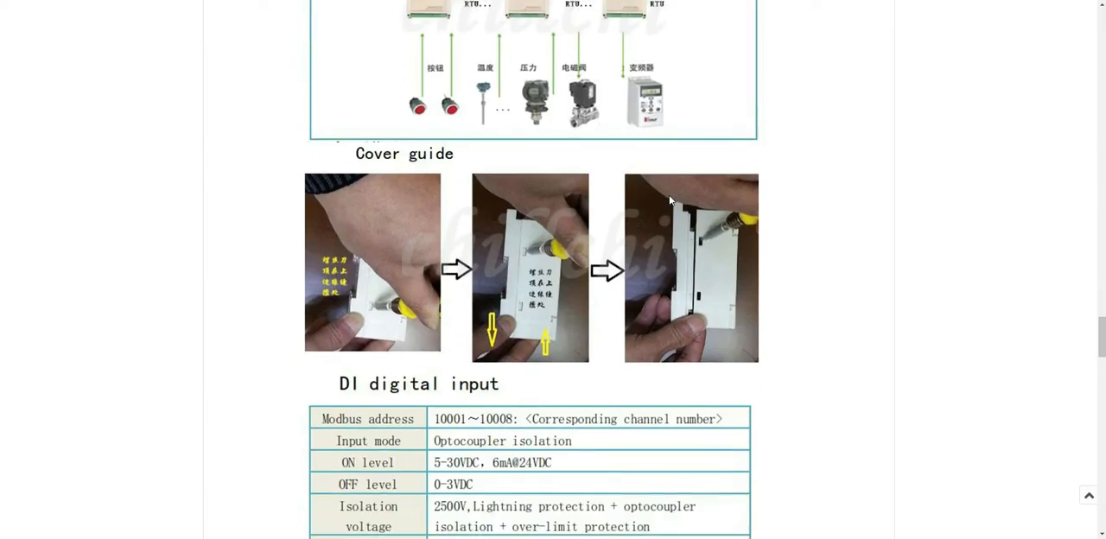
pyautogui.scroll(-5, 670, 200)
pyautogui.scroll(2, 669, 201)
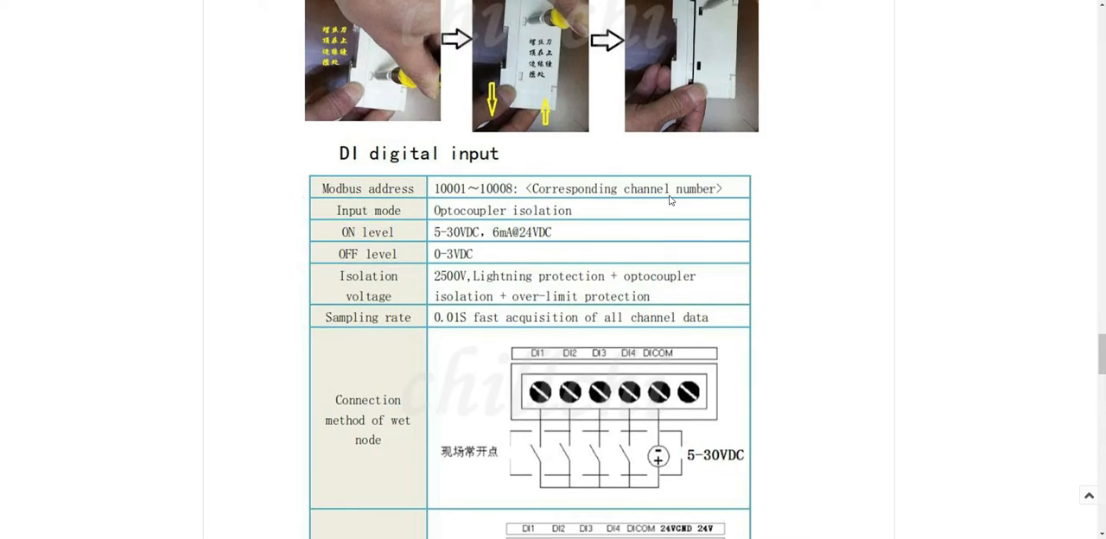
pyautogui.scroll(-7, 670, 200)
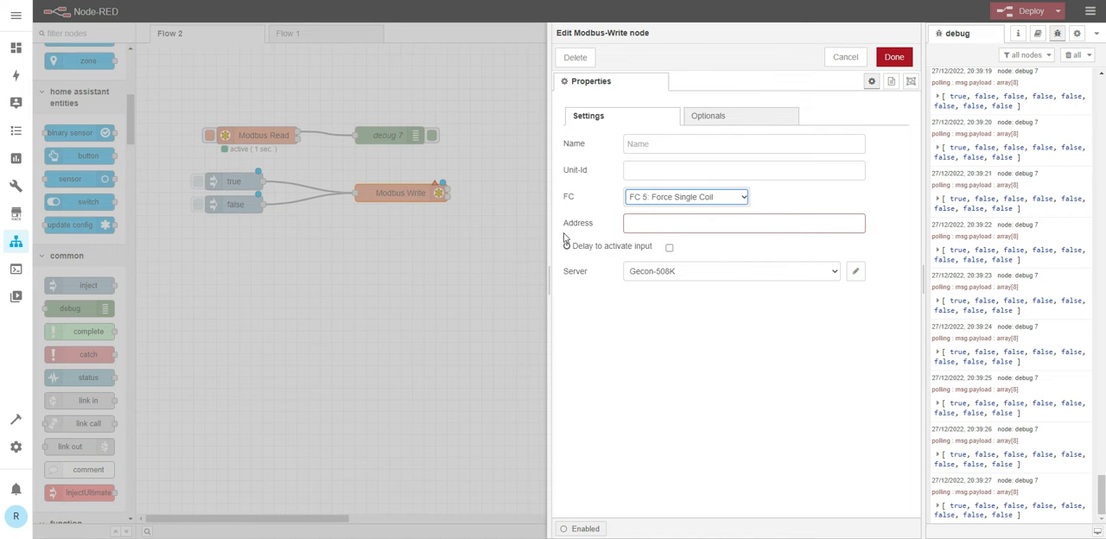
# - Set the Modbus Write node's address to 0, save its settings and deploy the flow
pyautogui.click(654, 223)
pyautogui.write('0')
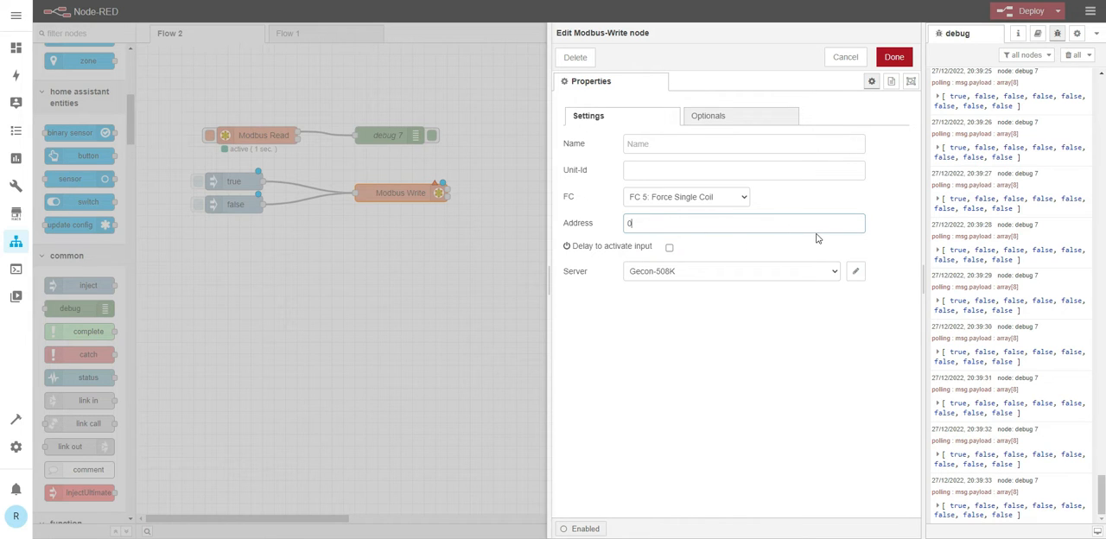
pyautogui.click(886, 57)
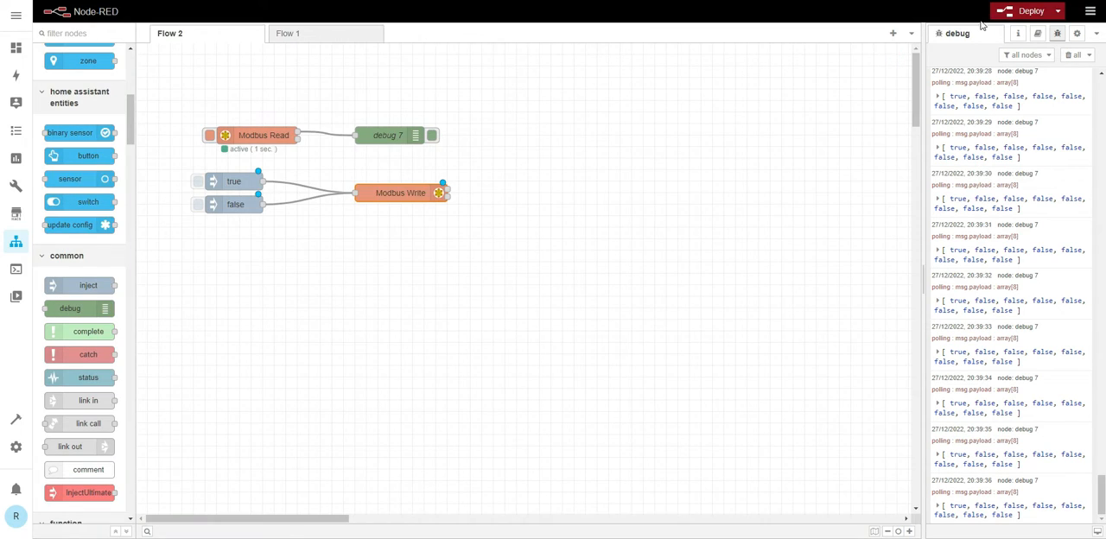
pyautogui.click(1027, 11)
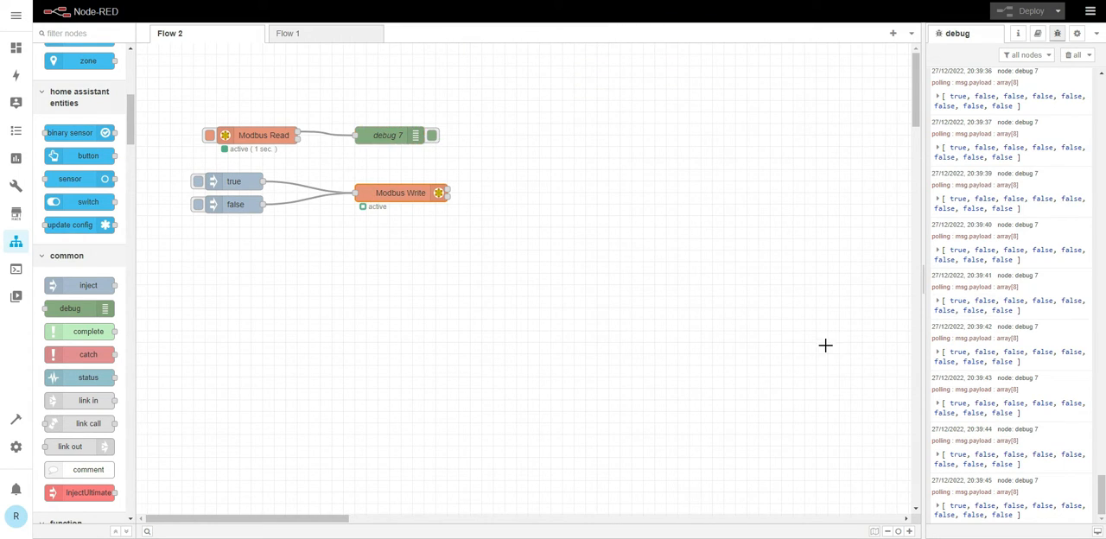
# - Inject false, true and false again into Modbus Write to switch the relay output at address 0
pyautogui.click(198, 206)
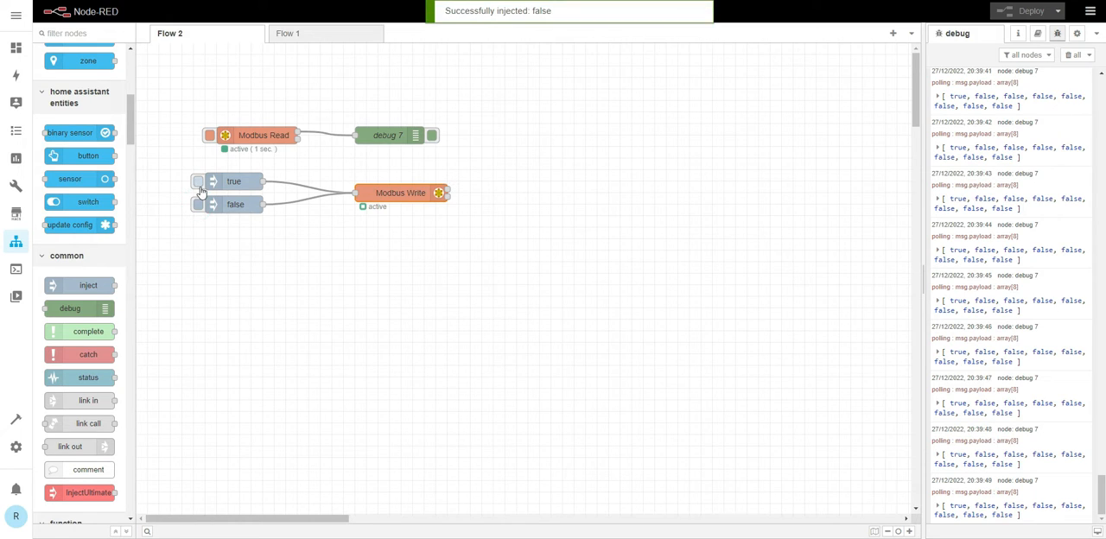
pyautogui.click(198, 183)
pyautogui.click(198, 205)
# - Move the Modbus Write group with its two inject nodes lower on the canvas and add a second debug node below debug 7
pyautogui.moveTo(183, 162); pyautogui.dragTo(481, 242)
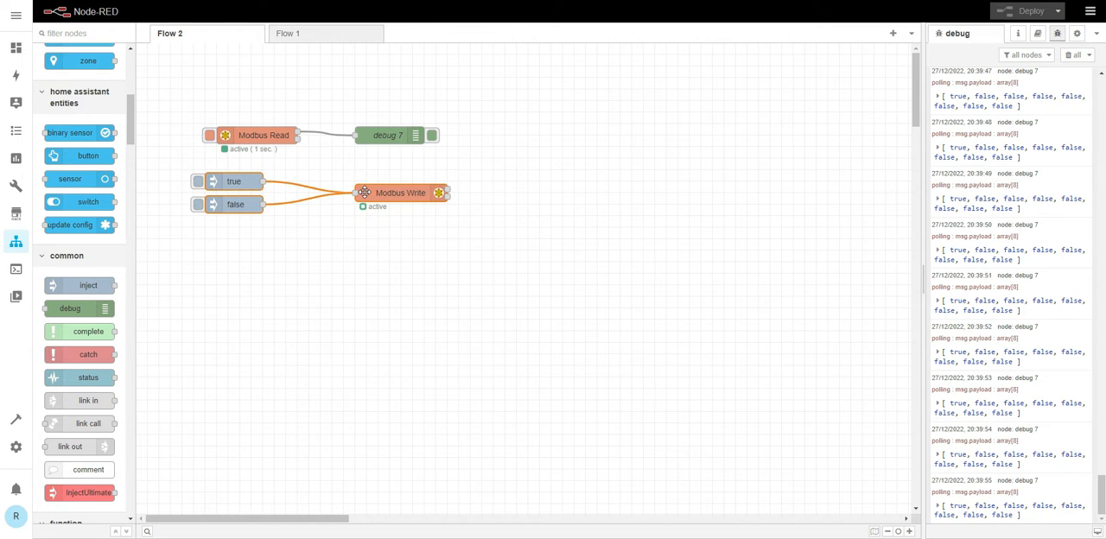
pyautogui.moveTo(364, 191); pyautogui.dragTo(364, 331)
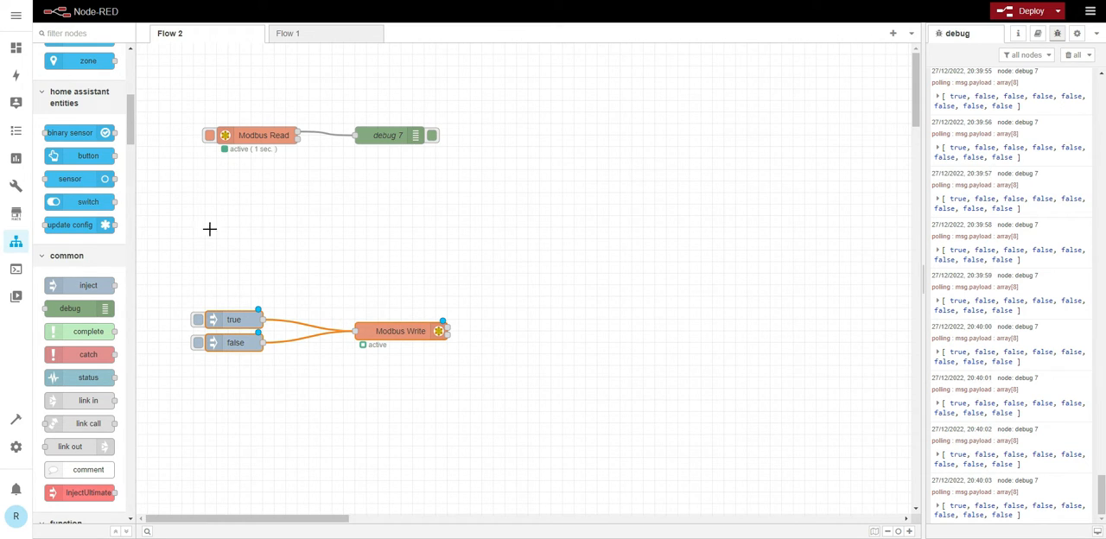
pyautogui.scroll(-3, 86, 226)
pyautogui.scroll(2, 86, 227)
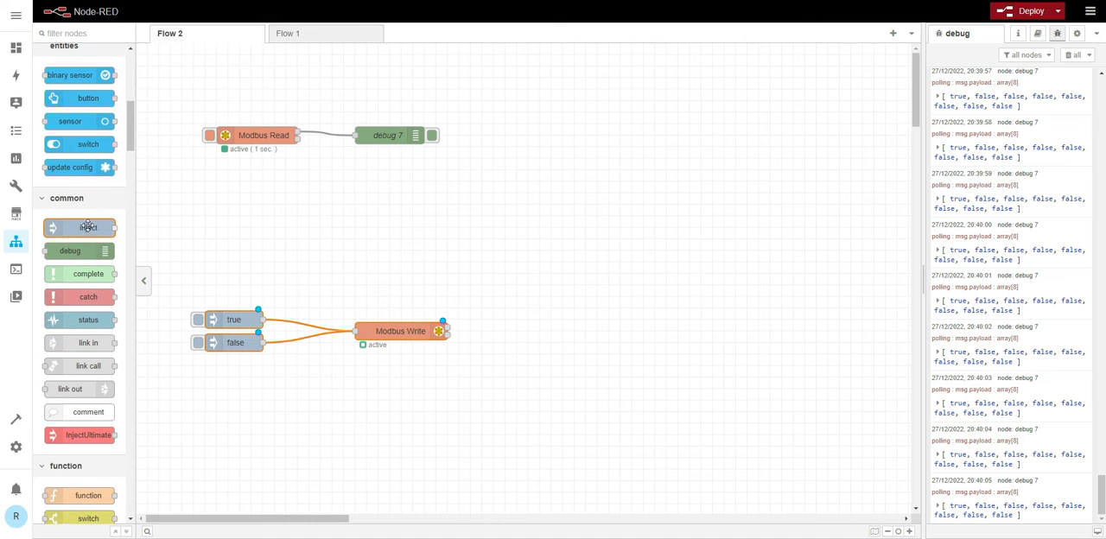
pyautogui.moveTo(85, 251); pyautogui.dragTo(407, 184)
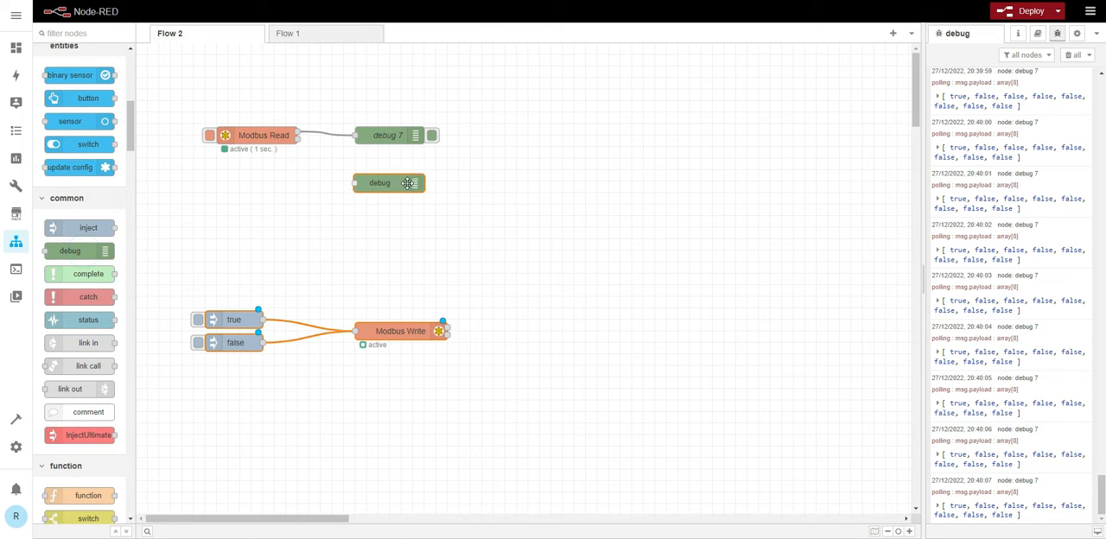
# - Add a second Modbus Read node below the first one, level with the new debug node
pyautogui.scroll(-3, 67, 255)
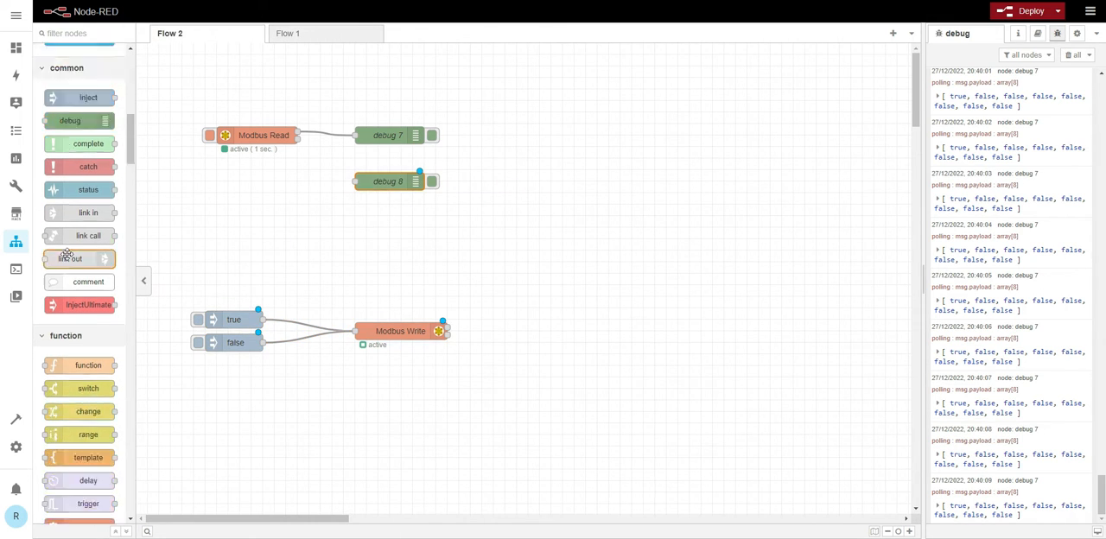
pyautogui.scroll(-20, 66, 256)
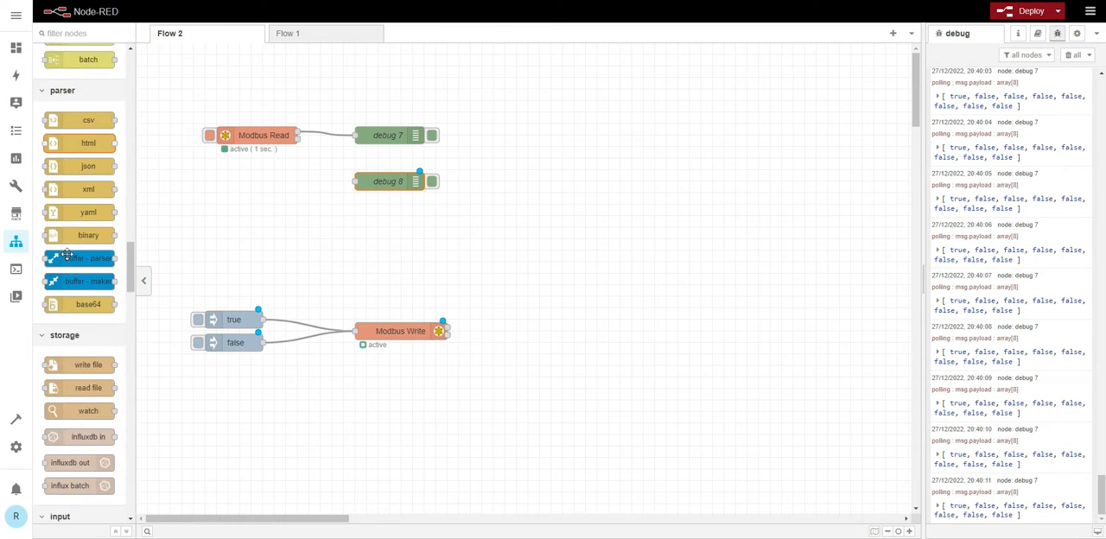
pyautogui.scroll(-20, 67, 256)
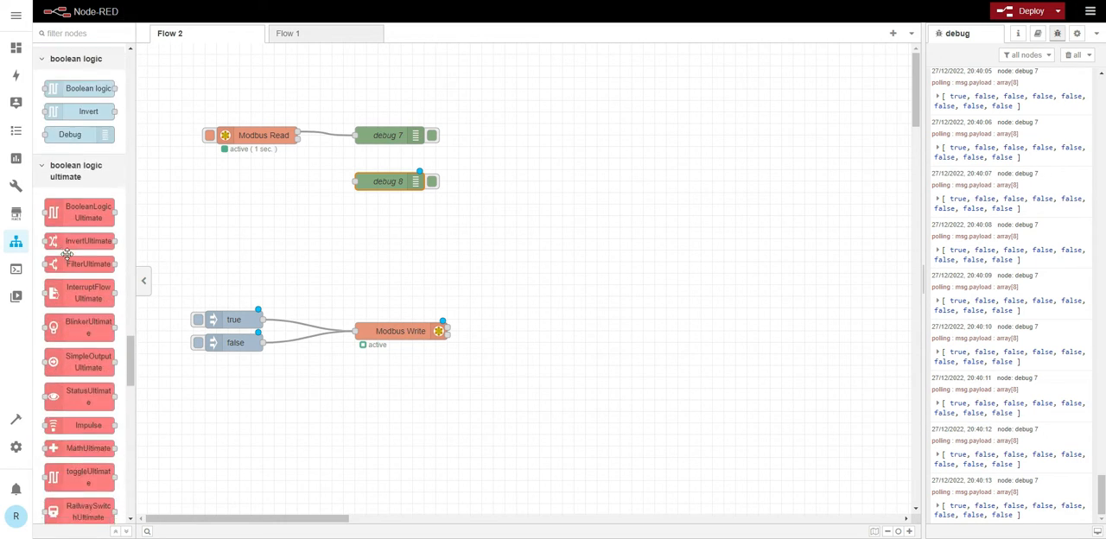
pyautogui.scroll(-20, 66, 256)
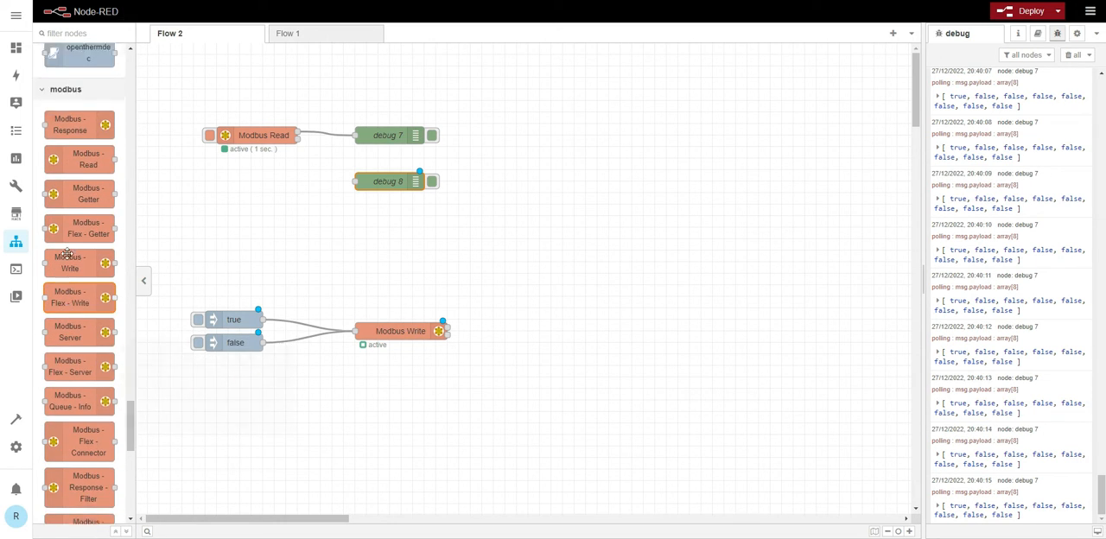
pyautogui.scroll(1, 67, 256)
pyautogui.moveTo(74, 217)
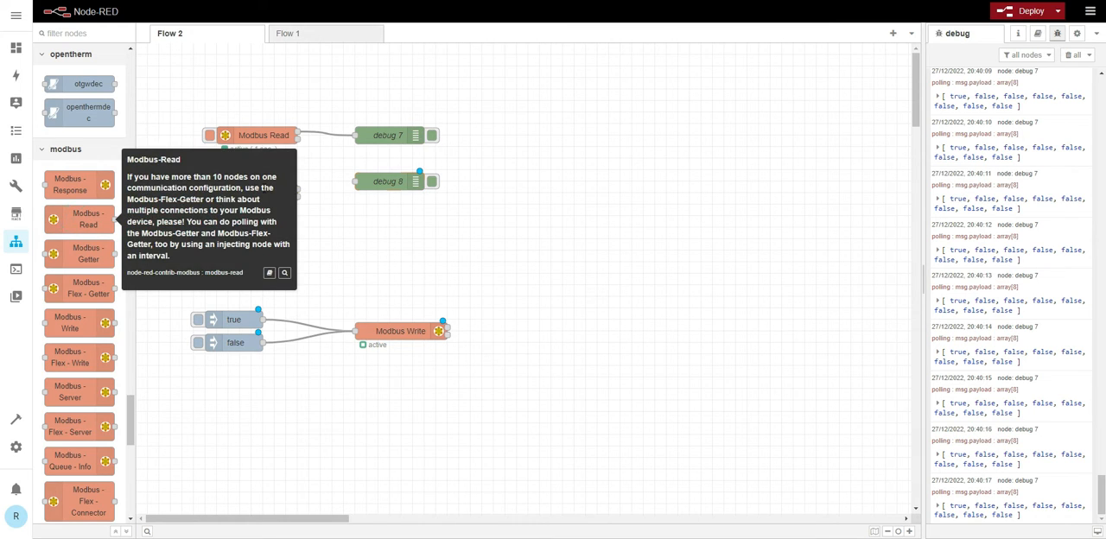
pyautogui.click(368, 212)
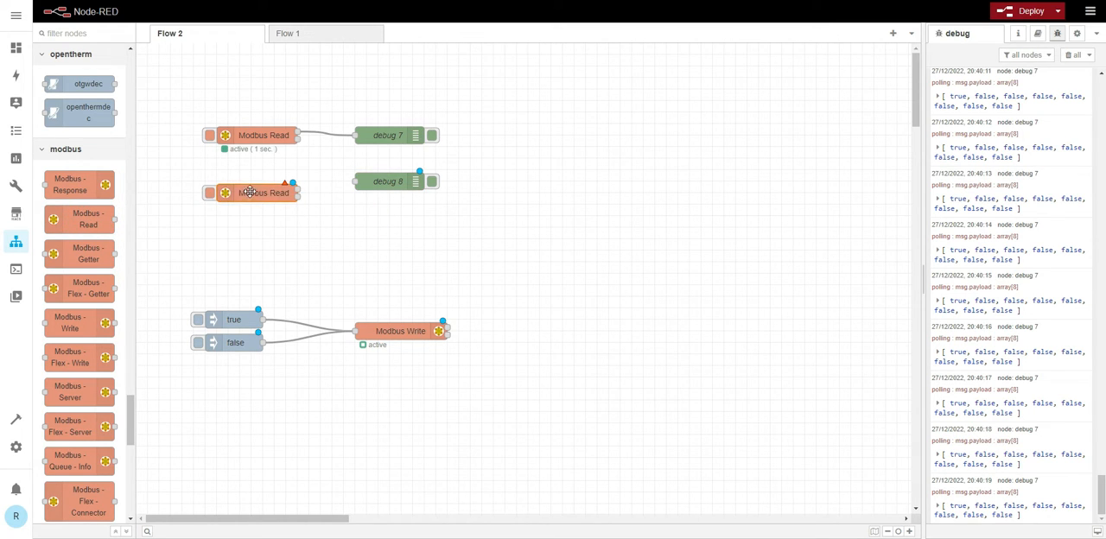
pyautogui.moveTo(249, 194); pyautogui.dragTo(253, 184)
# - Configure the second Modbus Read node with FC 1: Read Coil Status, address 0, quantity 1 and a poll rate of 1 second
pyautogui.doubleClick(251, 183)
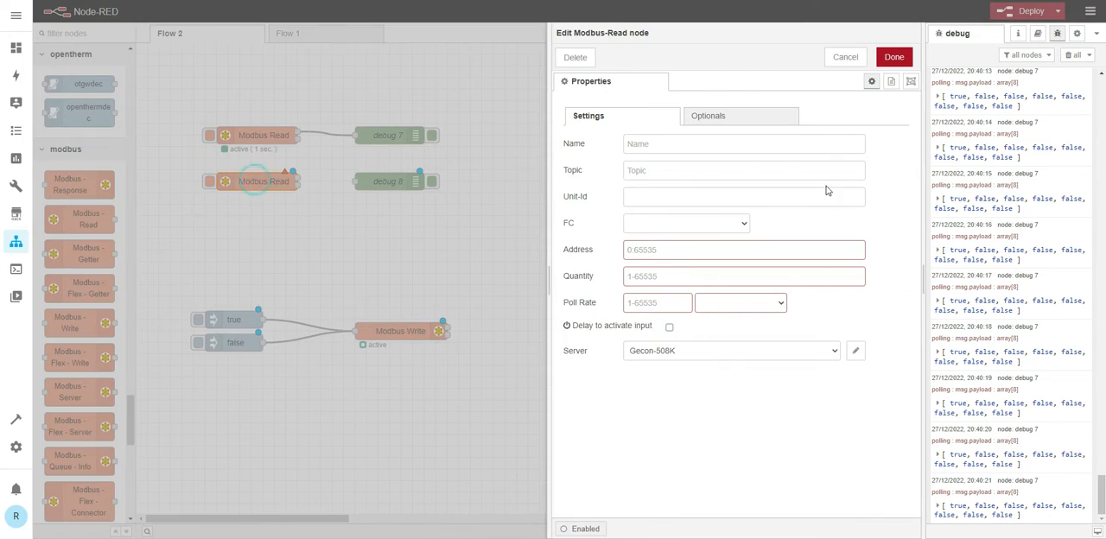
pyautogui.click(736, 224)
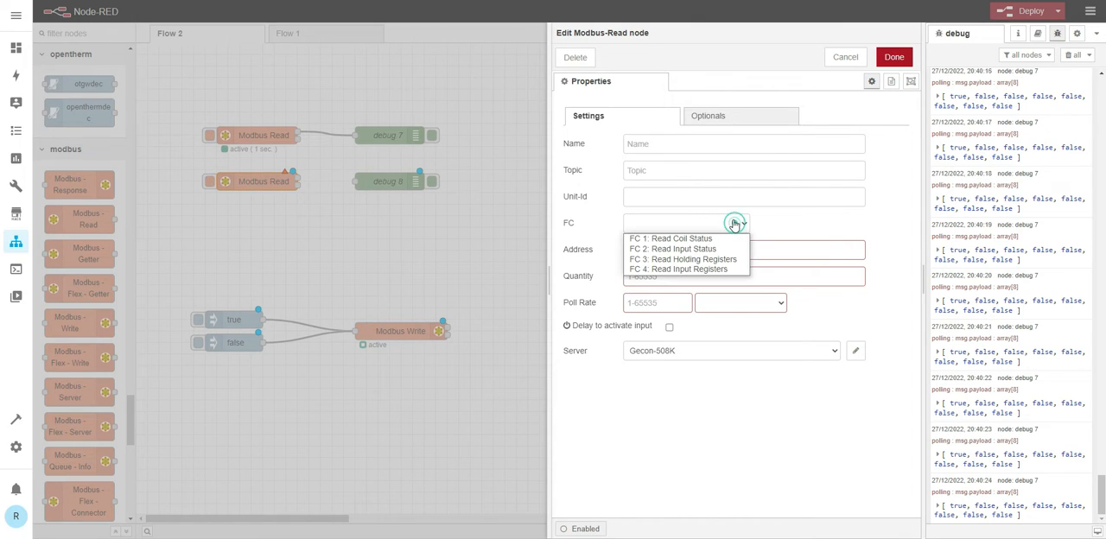
pyautogui.click(682, 239)
pyautogui.click(651, 250)
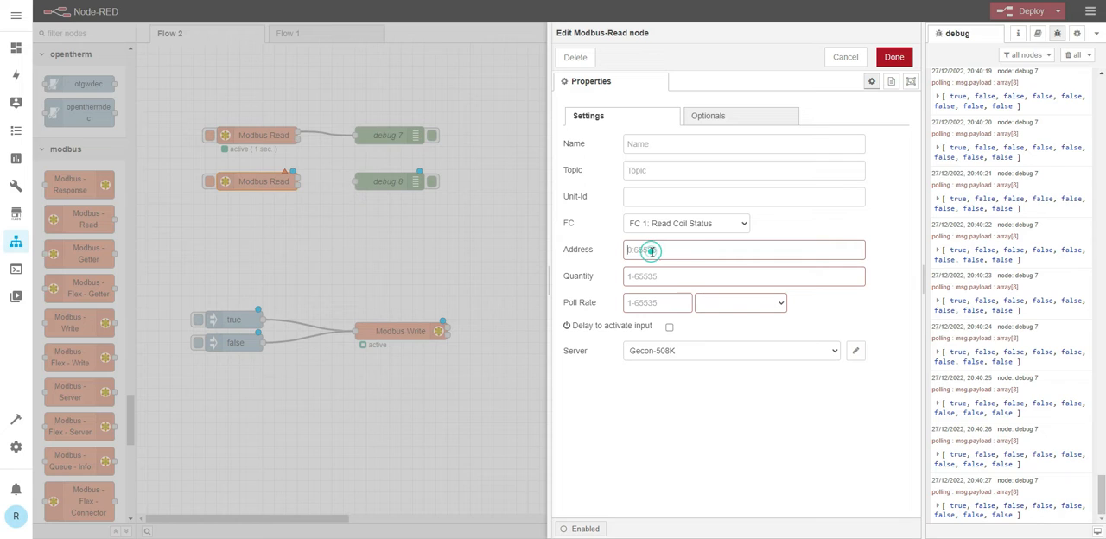
pyautogui.write('0')
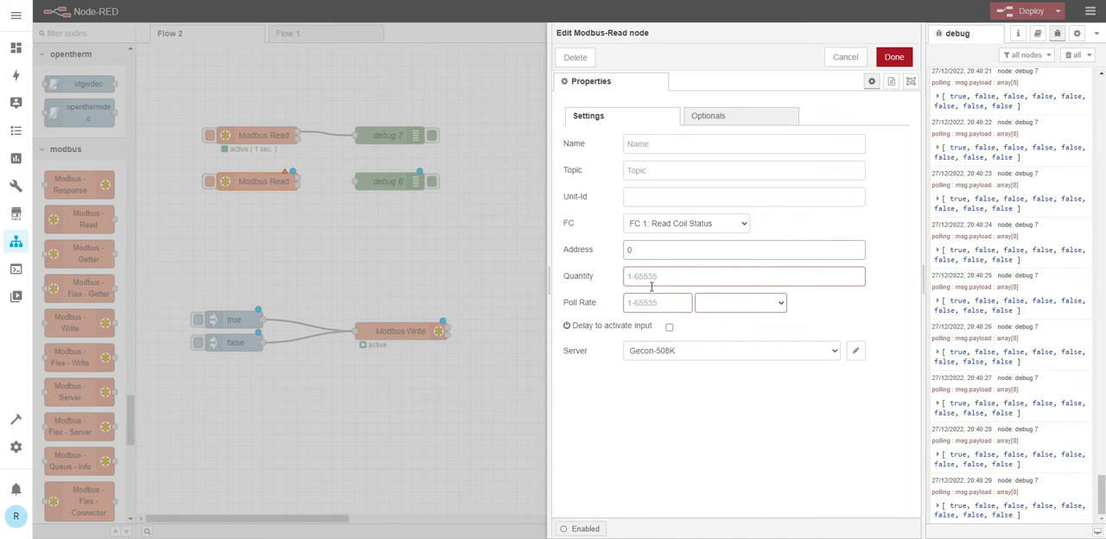
pyautogui.click(653, 278)
pyautogui.write('1')
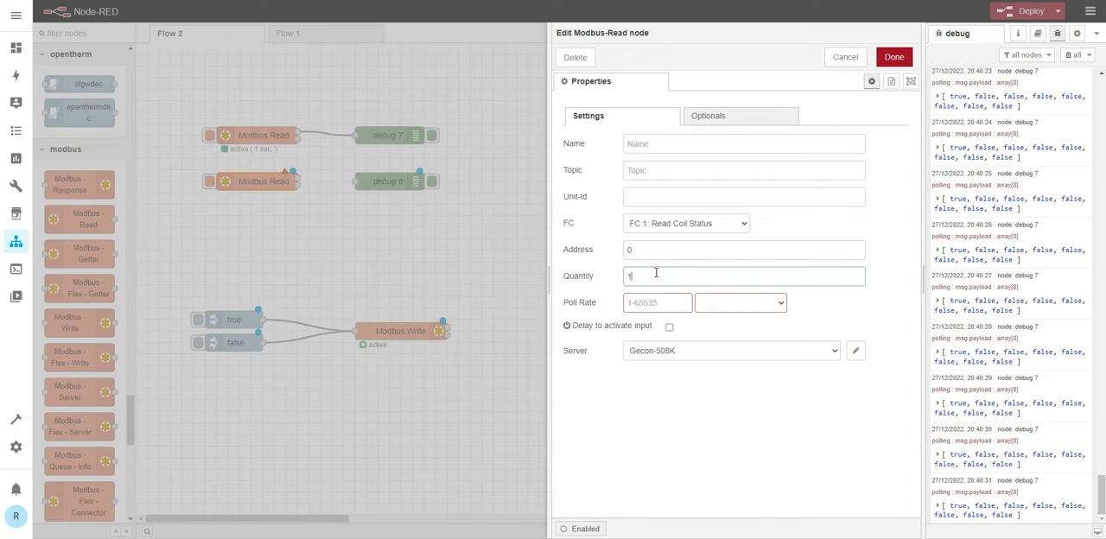
pyautogui.click(684, 306)
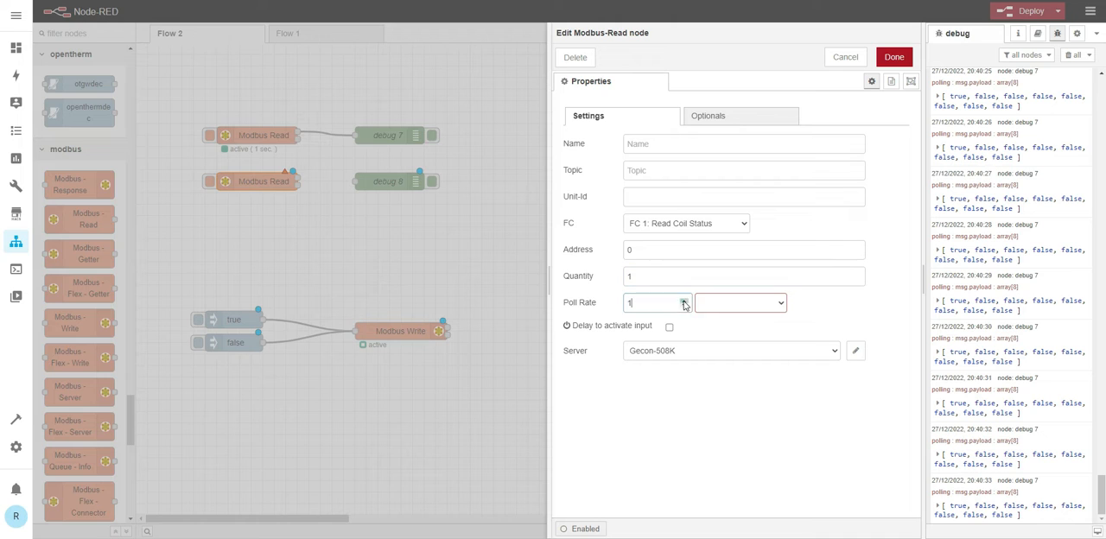
pyautogui.click(762, 304)
pyautogui.click(724, 329)
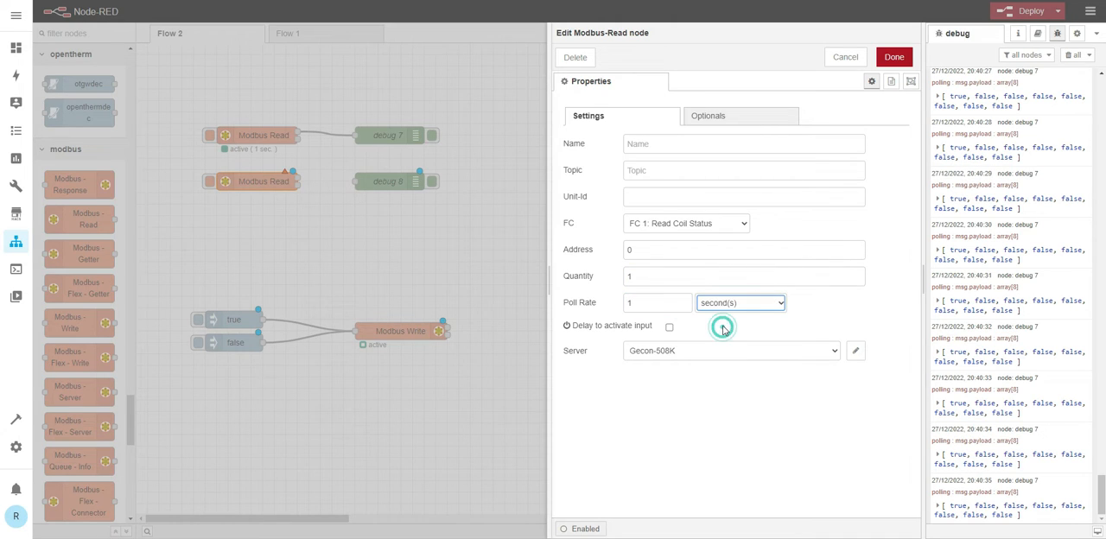
pyautogui.click(893, 57)
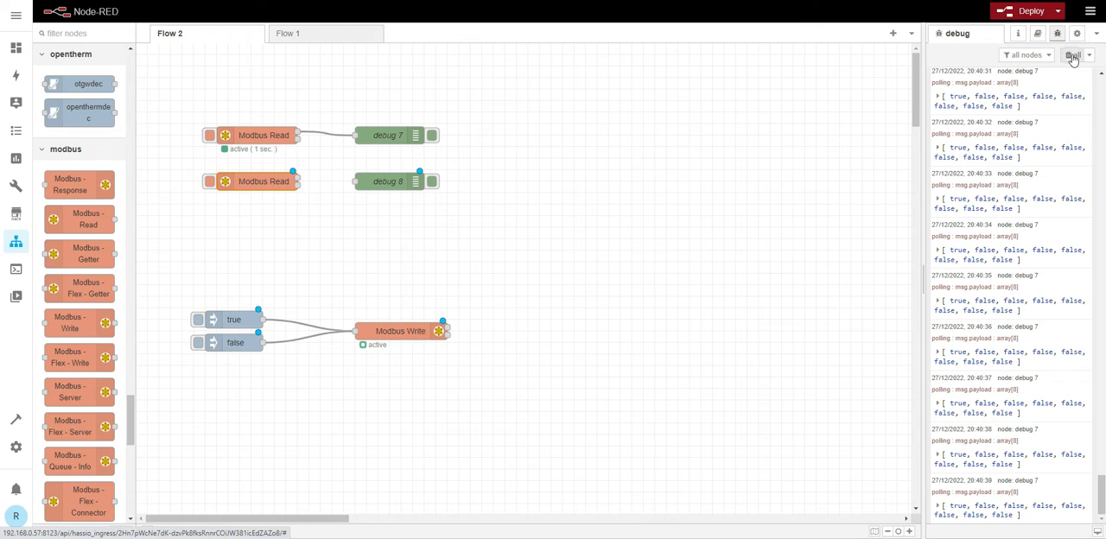
# - Deactivate debug 7, wire the second Modbus Read to debug 8, and deploy with the debug messages cleared
pyautogui.click(1072, 54)
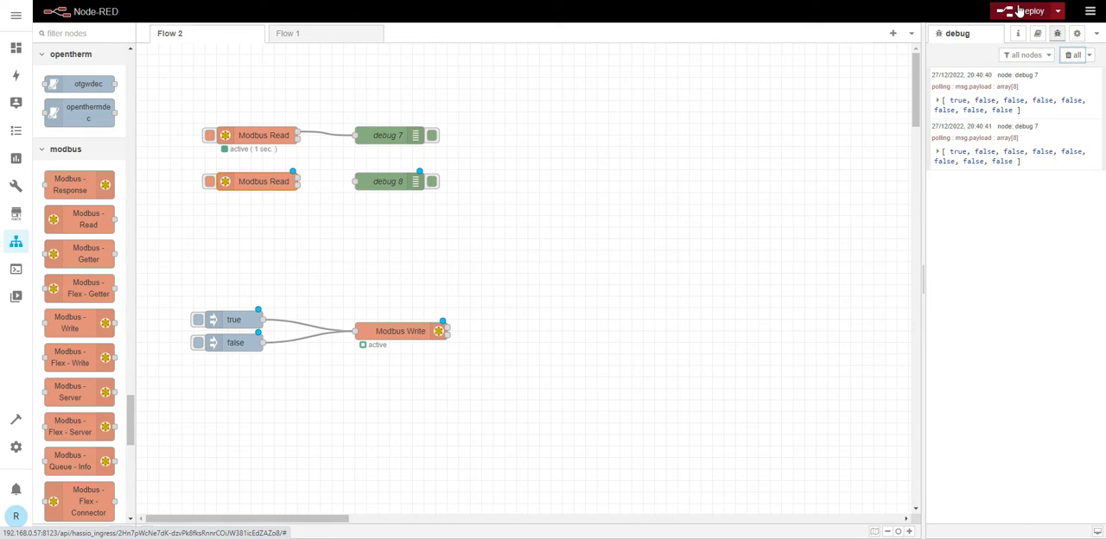
pyautogui.click(431, 137)
pyautogui.moveTo(296, 179); pyautogui.dragTo(361, 182)
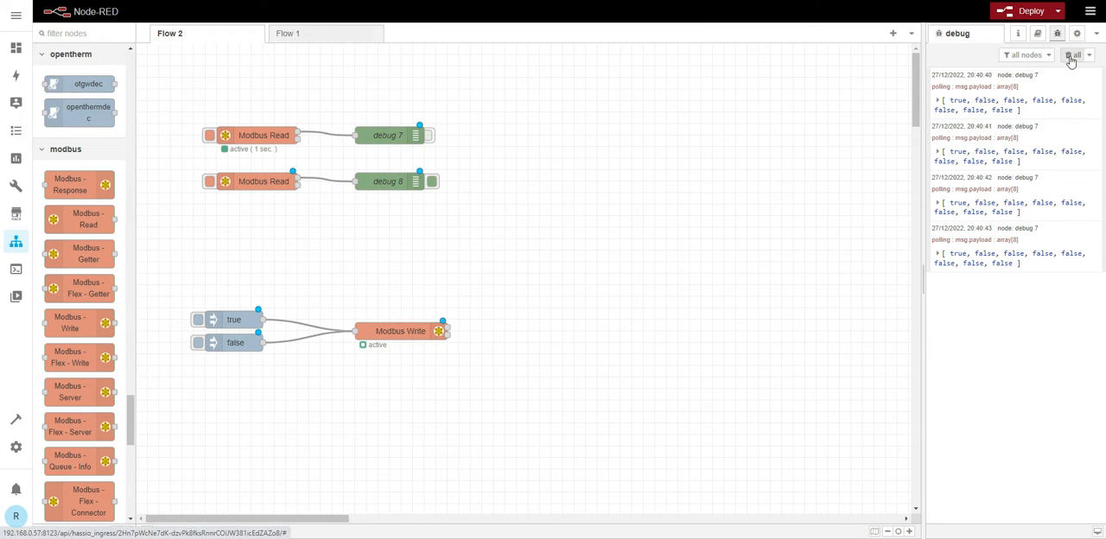
pyautogui.click(1071, 56)
pyautogui.click(1008, 12)
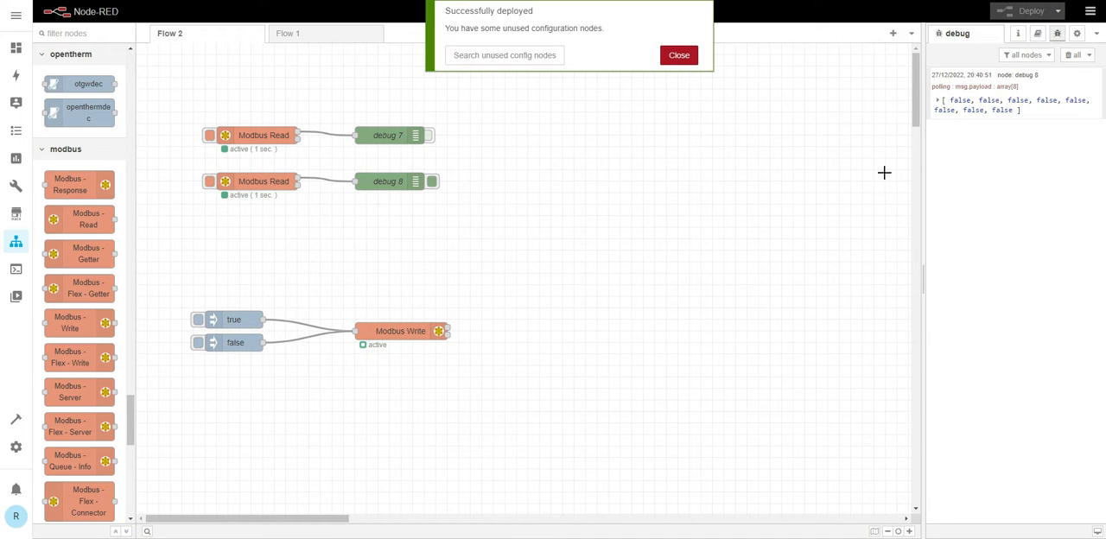
# - Inject true and then false into Modbus Write to check the coil status readings in the debug messages
pyautogui.click(199, 322)
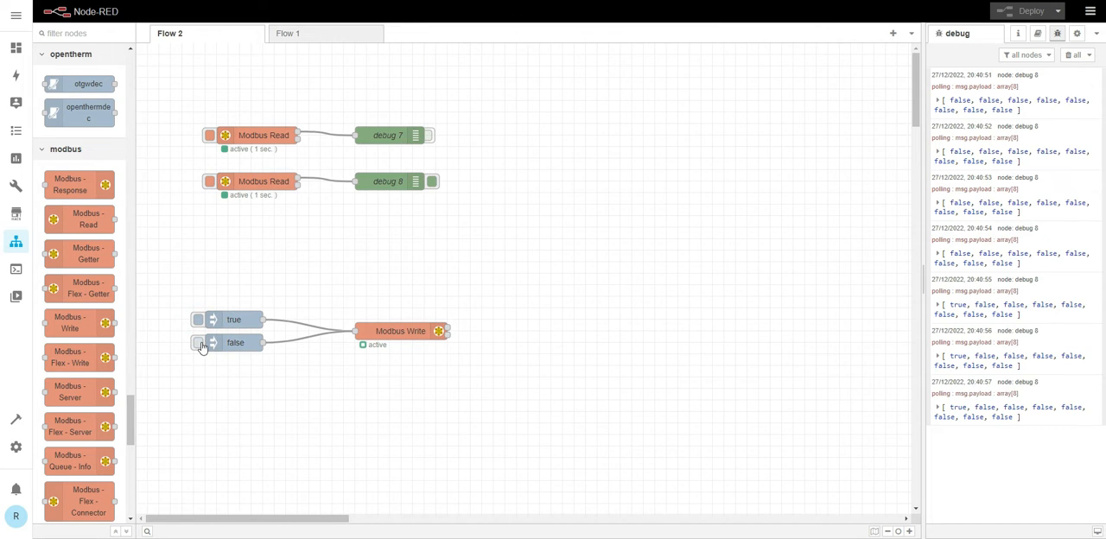
pyautogui.click(200, 343)
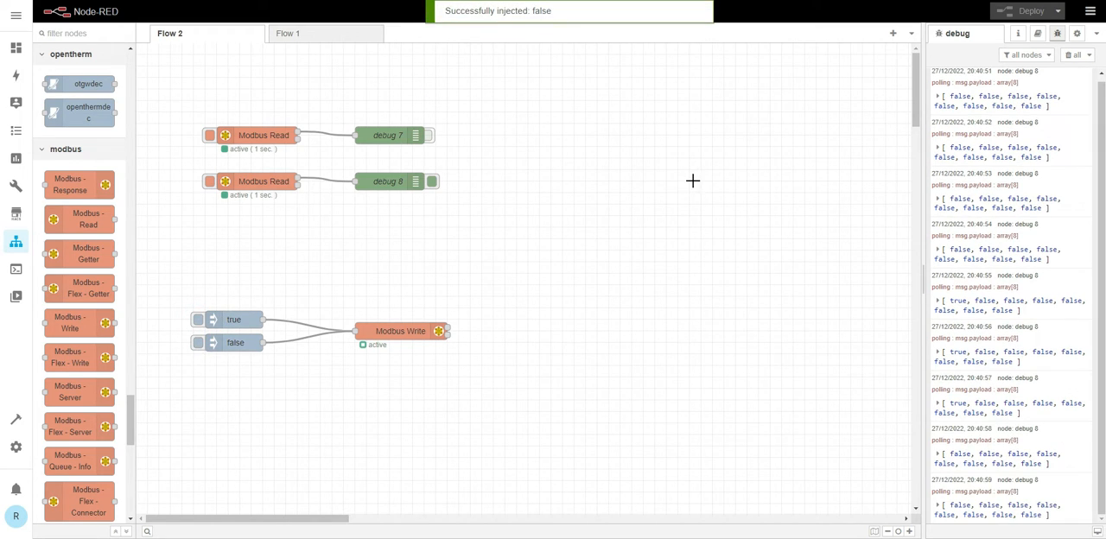
# - Deactivate debug 8 and clear all debug messages
pyautogui.click(433, 182)
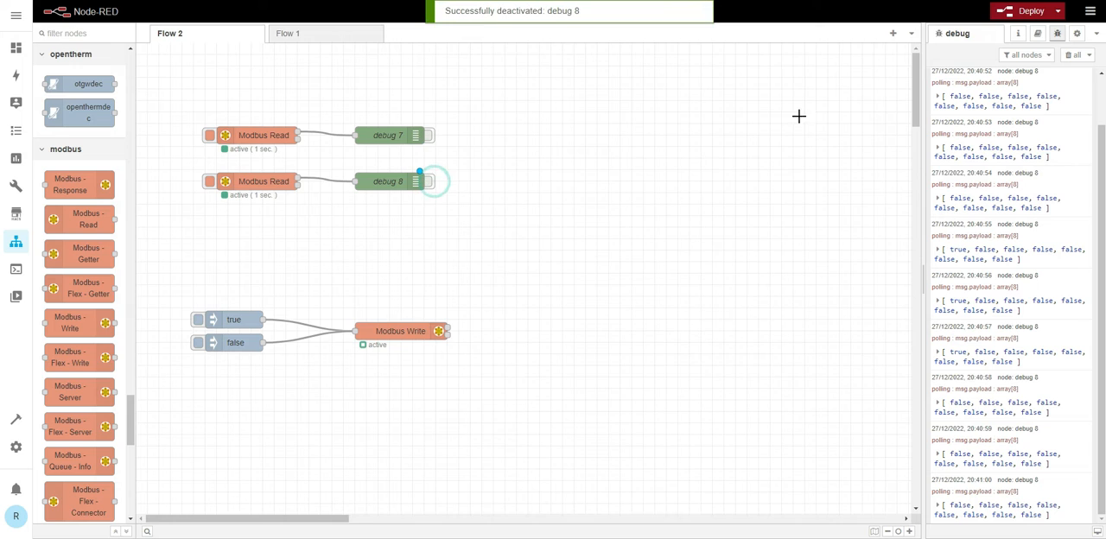
pyautogui.click(1071, 54)
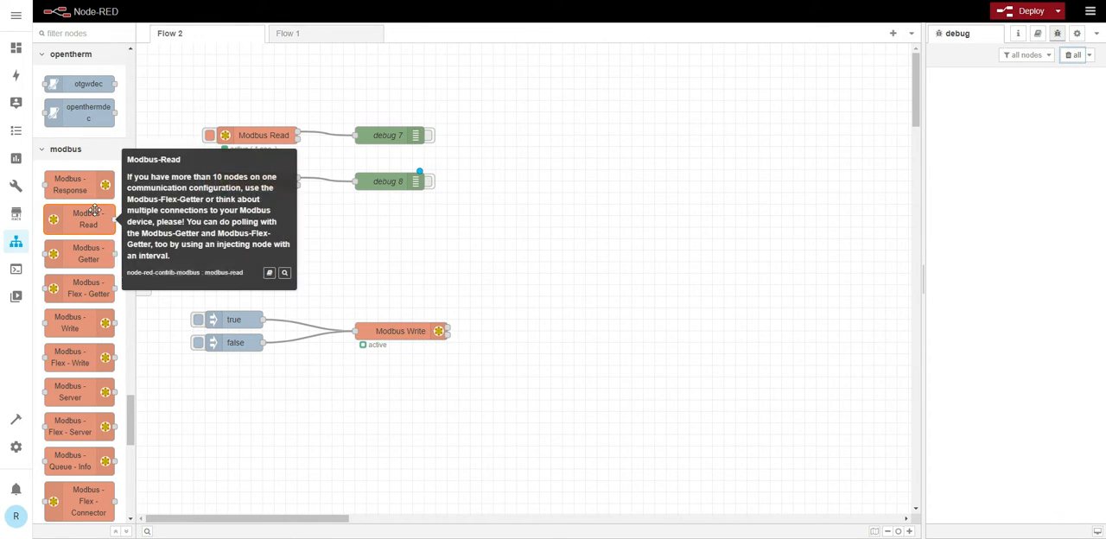
# - Wire a new debug node to the second output of the second Modbus Read, deploy, and expand its message's data array
pyautogui.scroll(10, 90, 214)
pyautogui.scroll(15, 94, 209)
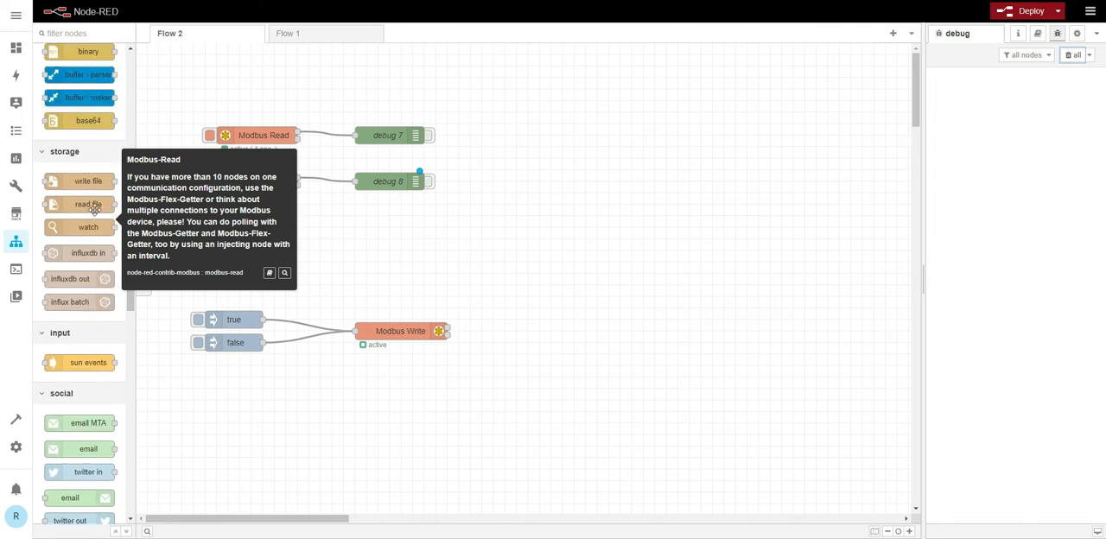
pyautogui.scroll(15, 94, 209)
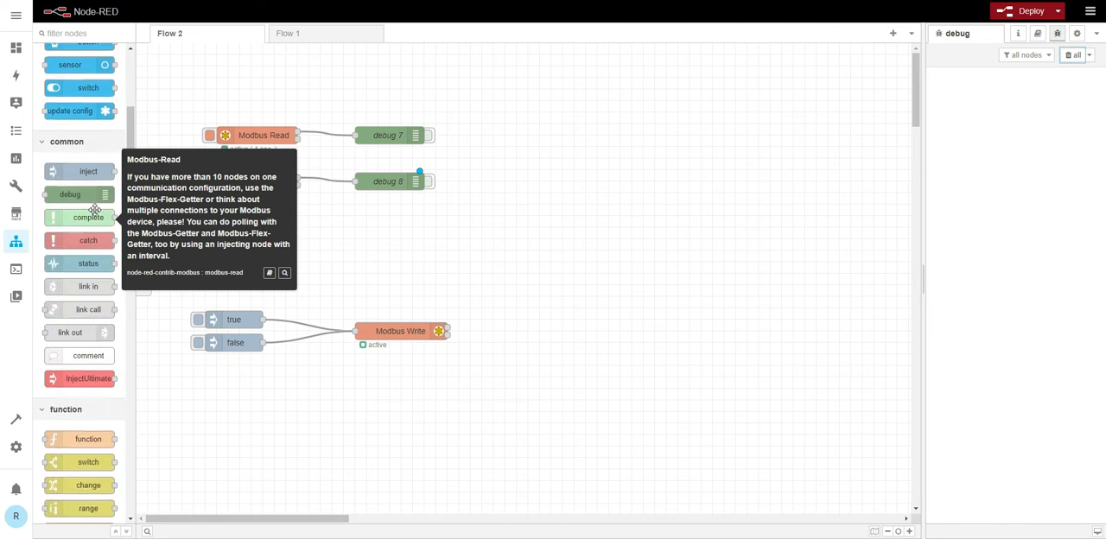
pyautogui.moveTo(64, 251); pyautogui.dragTo(382, 207)
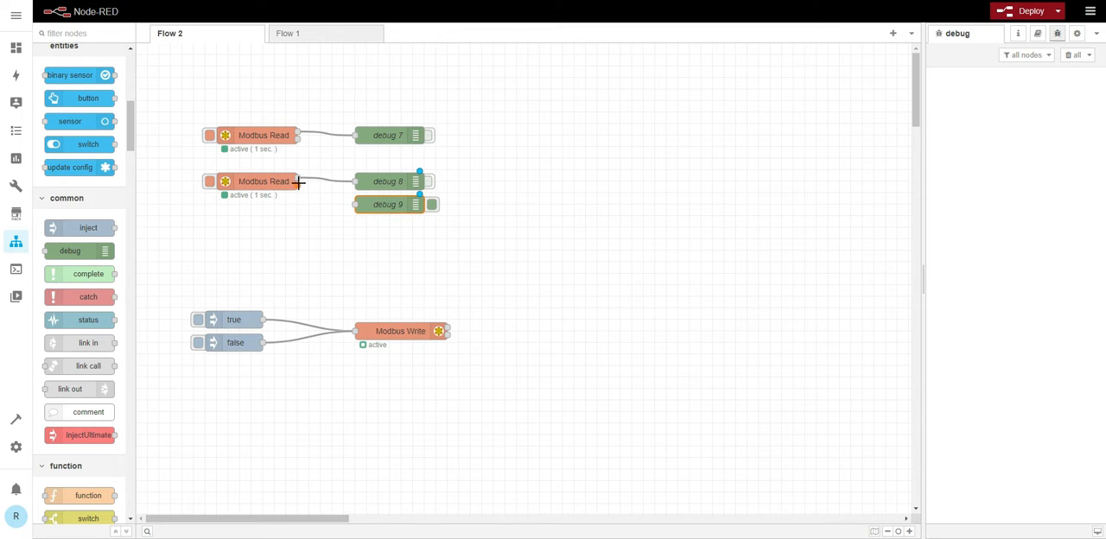
pyautogui.moveTo(297, 183); pyautogui.dragTo(356, 205)
pyautogui.click(1016, 10)
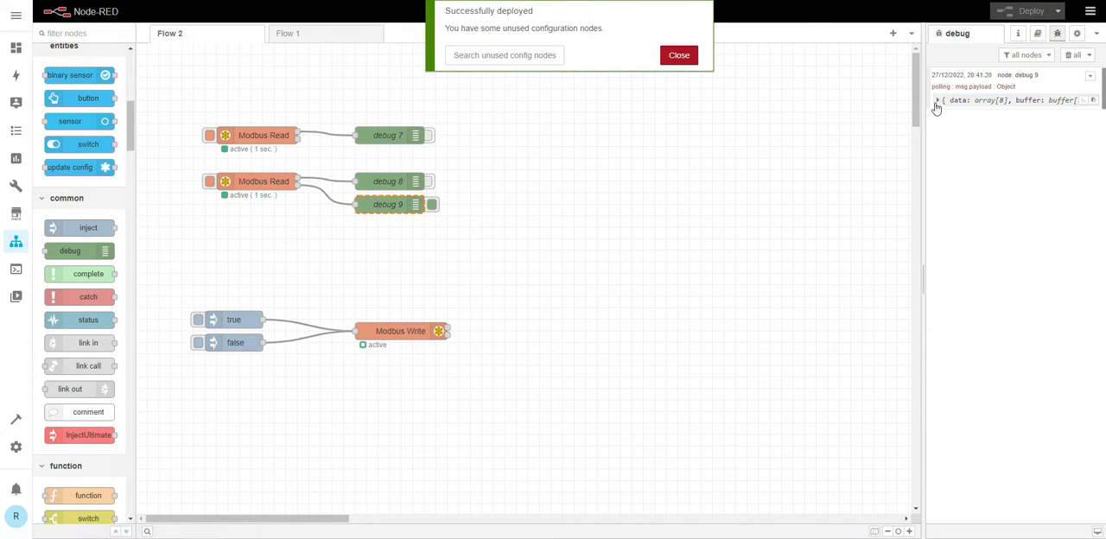
pyautogui.click(938, 101)
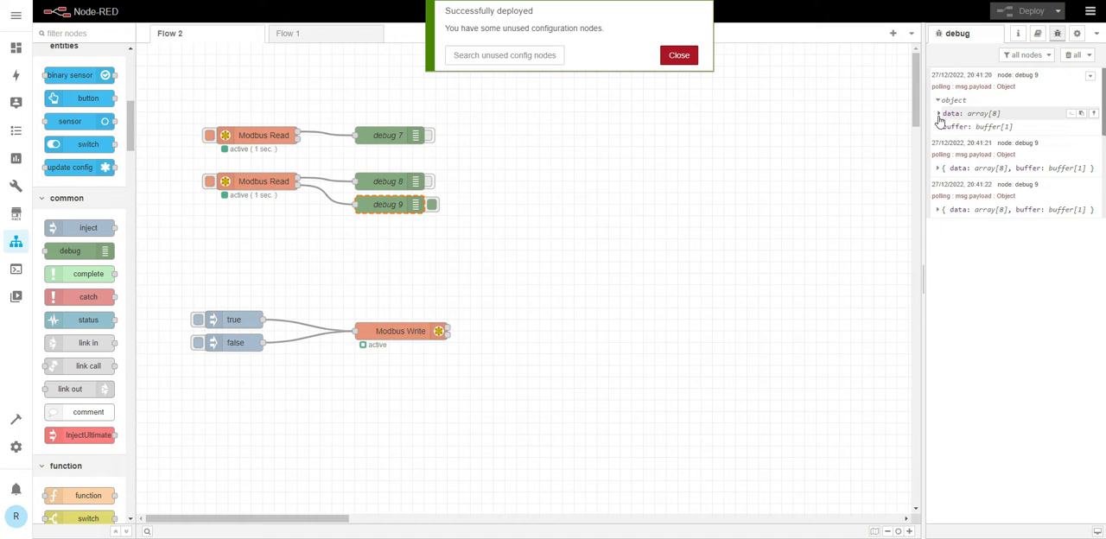
pyautogui.click(938, 113)
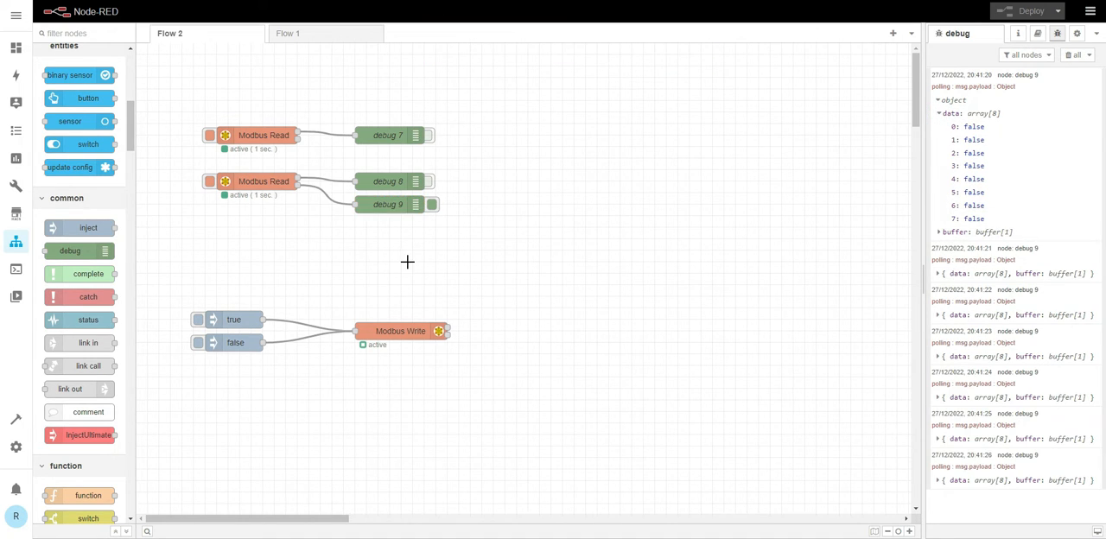
# - Delete debug 9 with its wire from the second Modbus Read and clear all debug messages
pyautogui.click(341, 203)
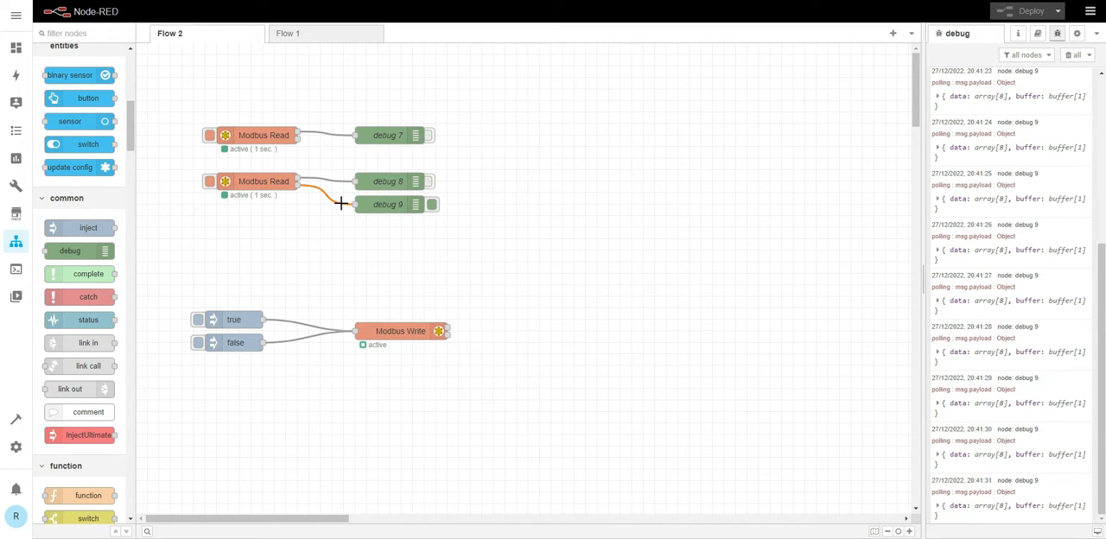
pyautogui.press('Delete')
pyautogui.click(404, 207)
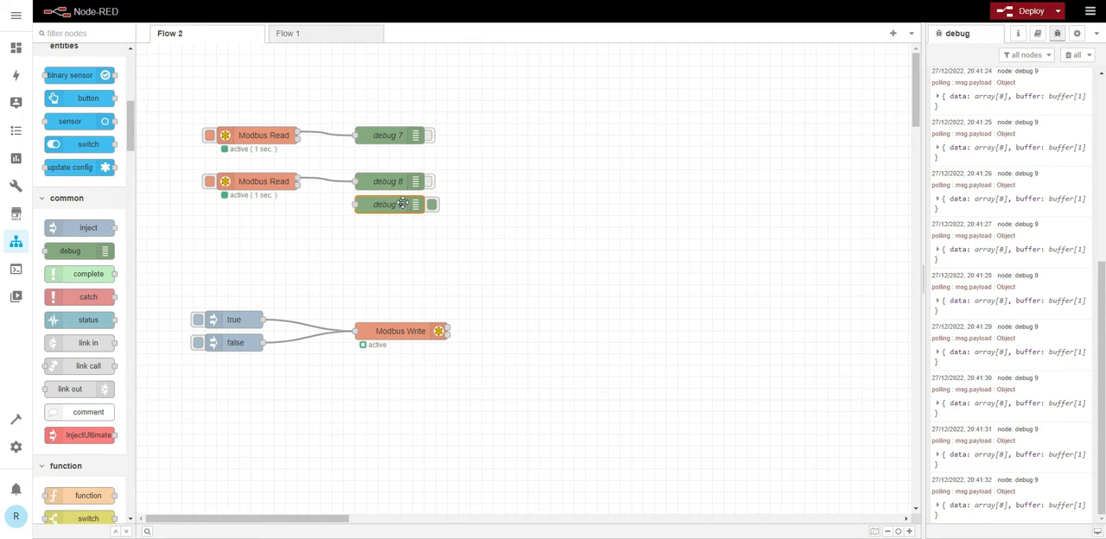
pyautogui.press('Delete')
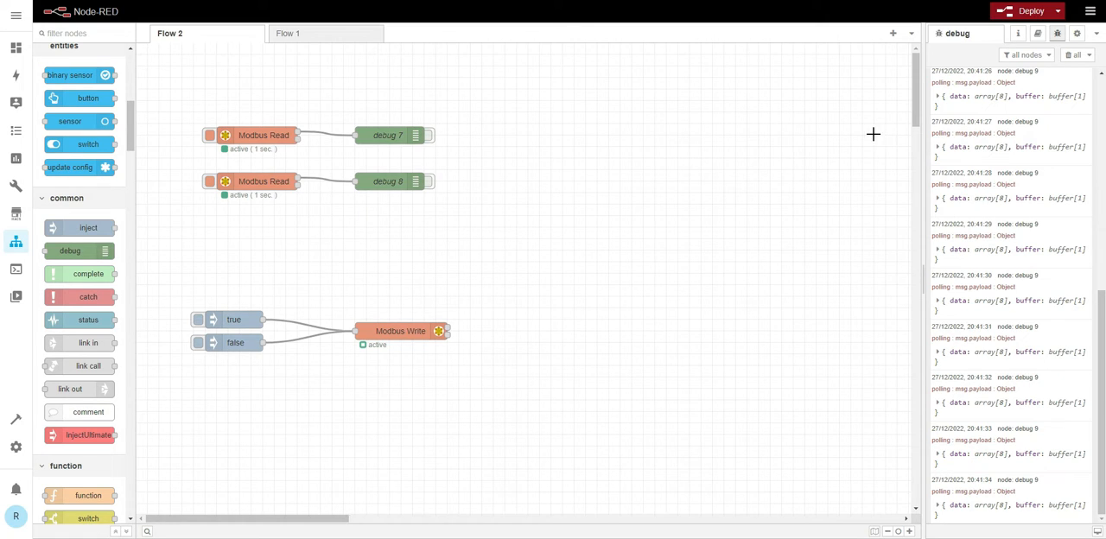
pyautogui.click(1062, 55)
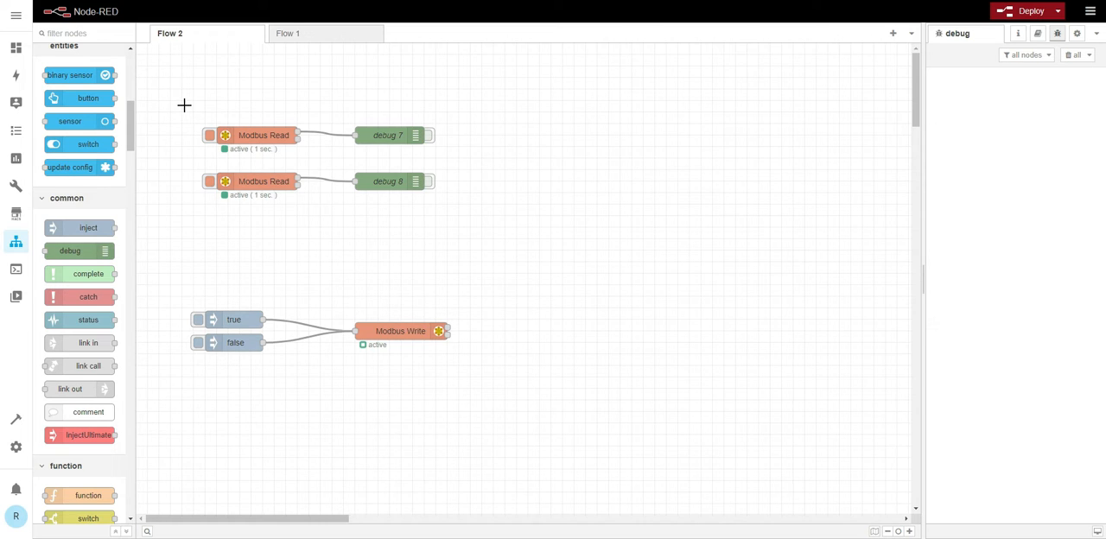
# - Place a binary sensor entity node above debug 7 and review its properties
pyautogui.moveTo(90, 73); pyautogui.dragTo(399, 102)
pyautogui.doubleClick(384, 101)
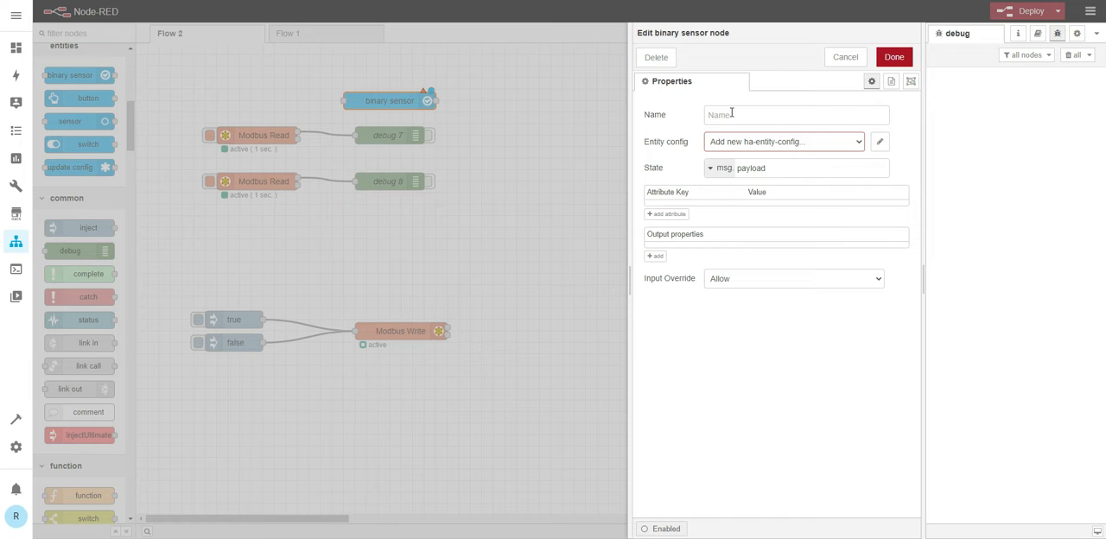
pyautogui.click(893, 56)
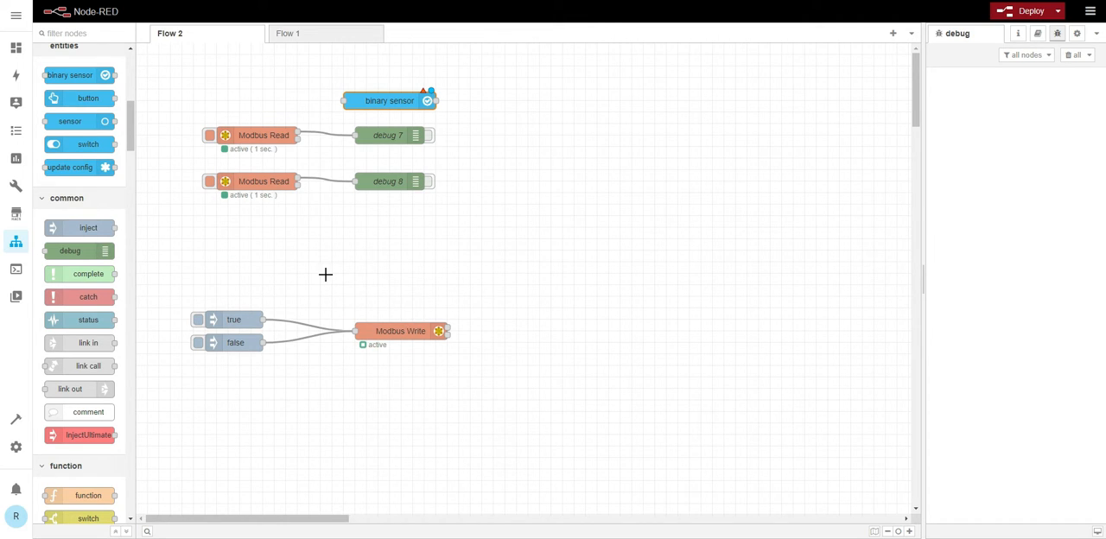
# - Place a switch entity node above the true inject node, review its state change output options, and wire both outputs to Modbus Write
pyautogui.moveTo(86, 144); pyautogui.dragTo(229, 296)
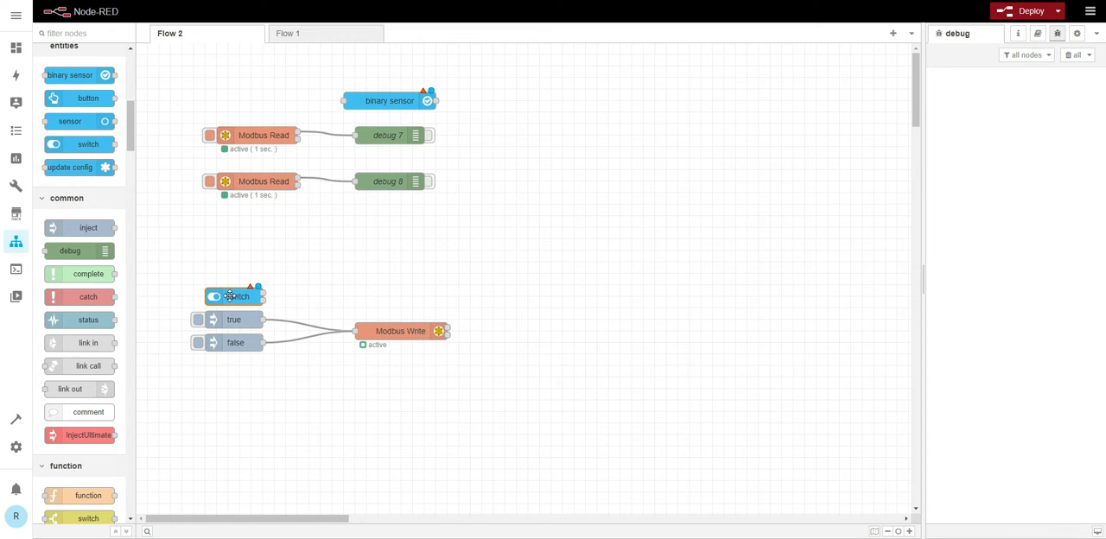
pyautogui.doubleClick(230, 296)
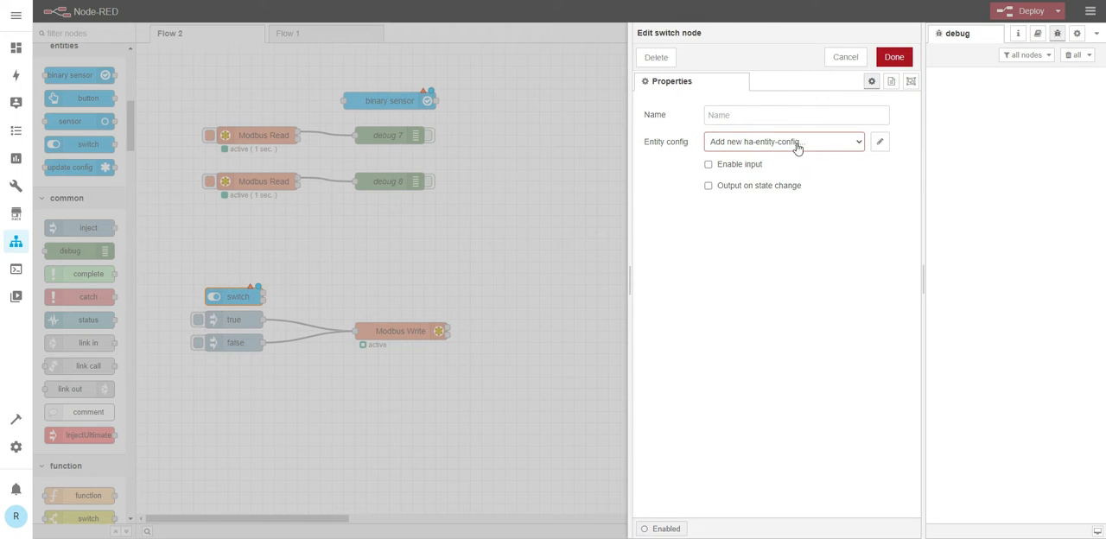
pyautogui.click(708, 187)
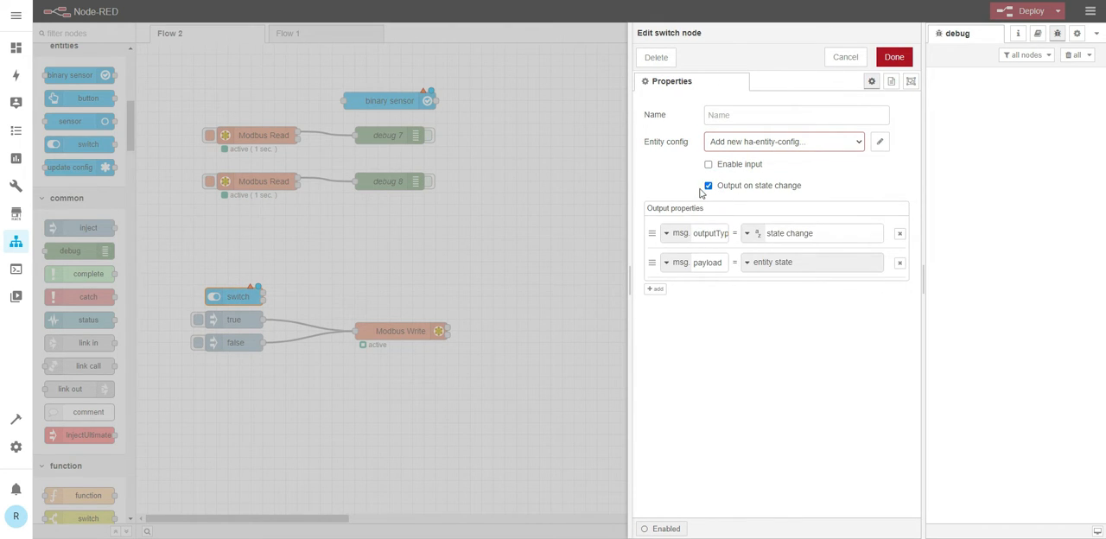
pyautogui.click(847, 57)
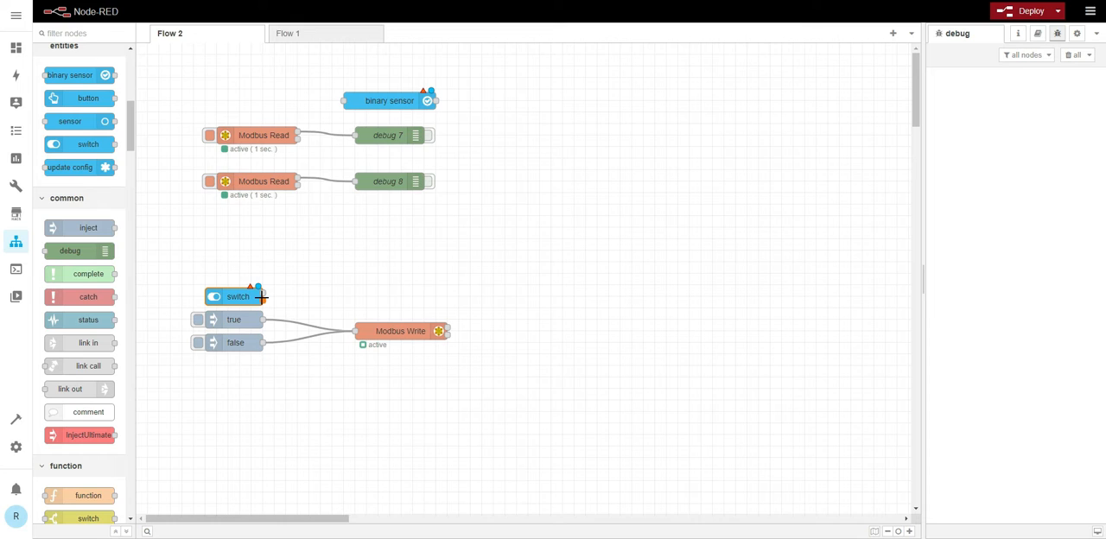
pyautogui.moveTo(264, 292); pyautogui.dragTo(355, 331)
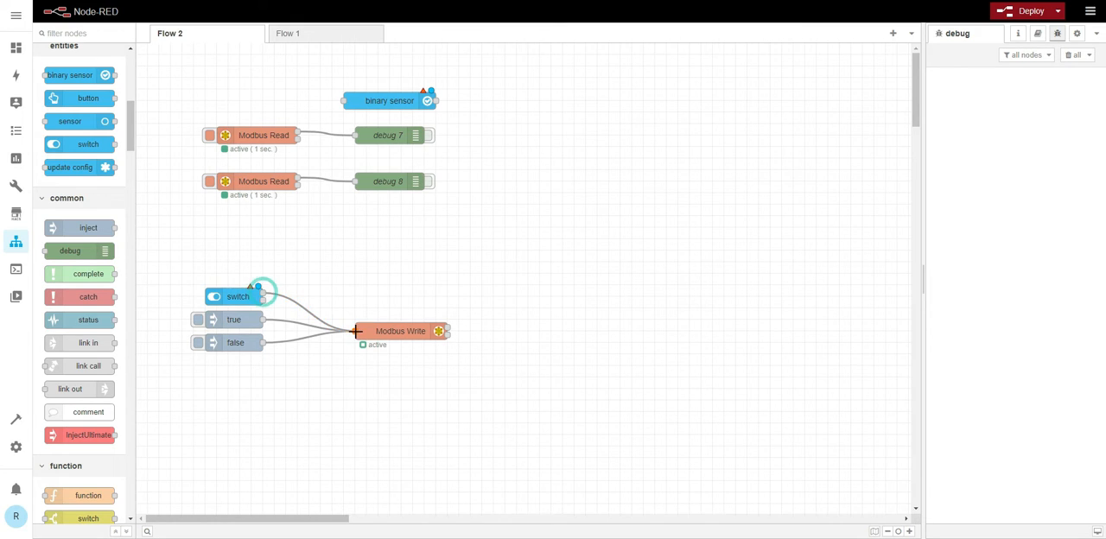
pyautogui.moveTo(263, 300); pyautogui.dragTo(355, 331)
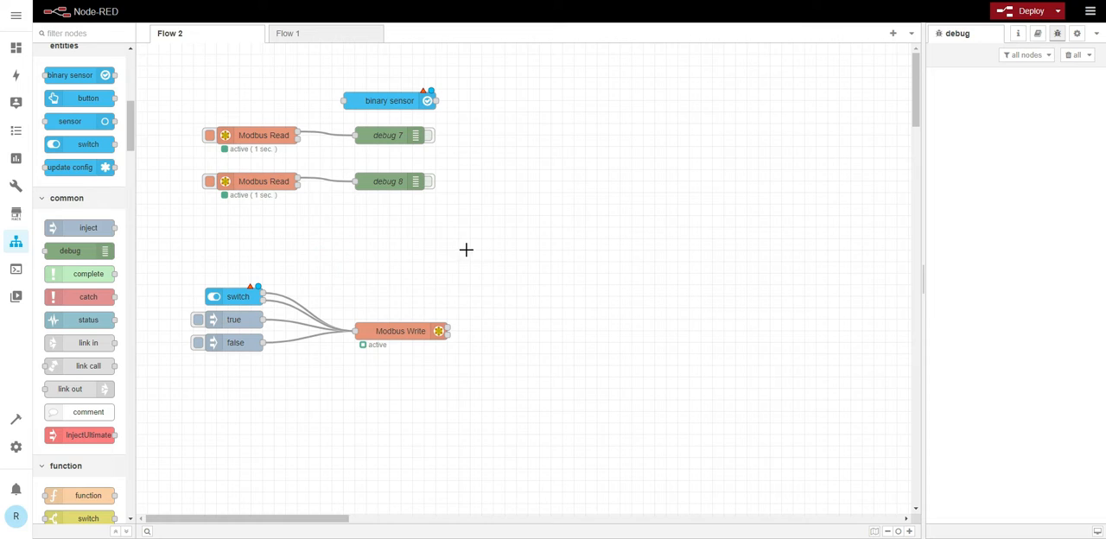
# - Delete the switch and binary sensor entity nodes from the flow
pyautogui.click(234, 296)
pyautogui.press('Delete')
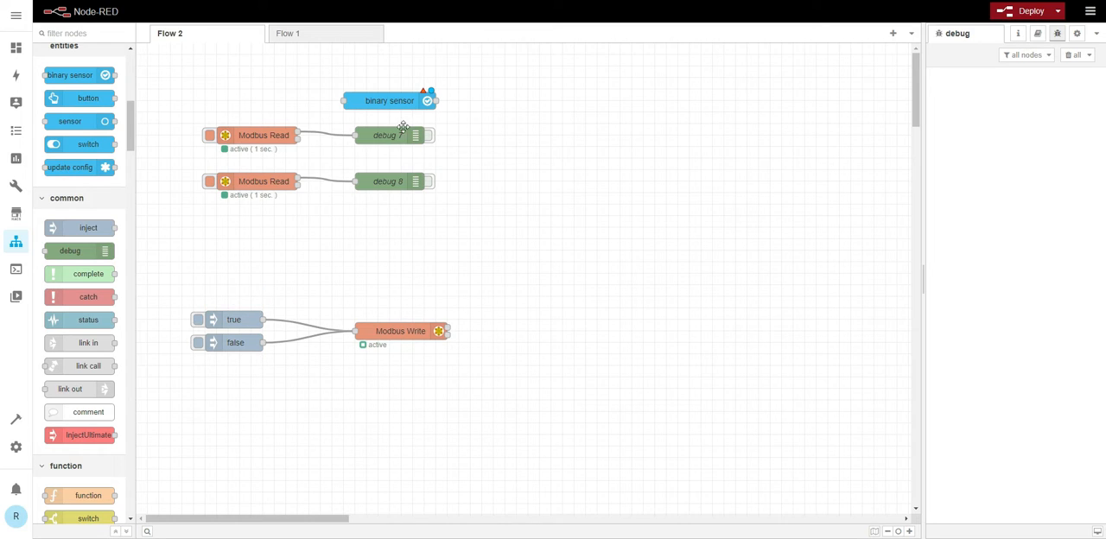
pyautogui.click(390, 102)
pyautogui.press('Delete')
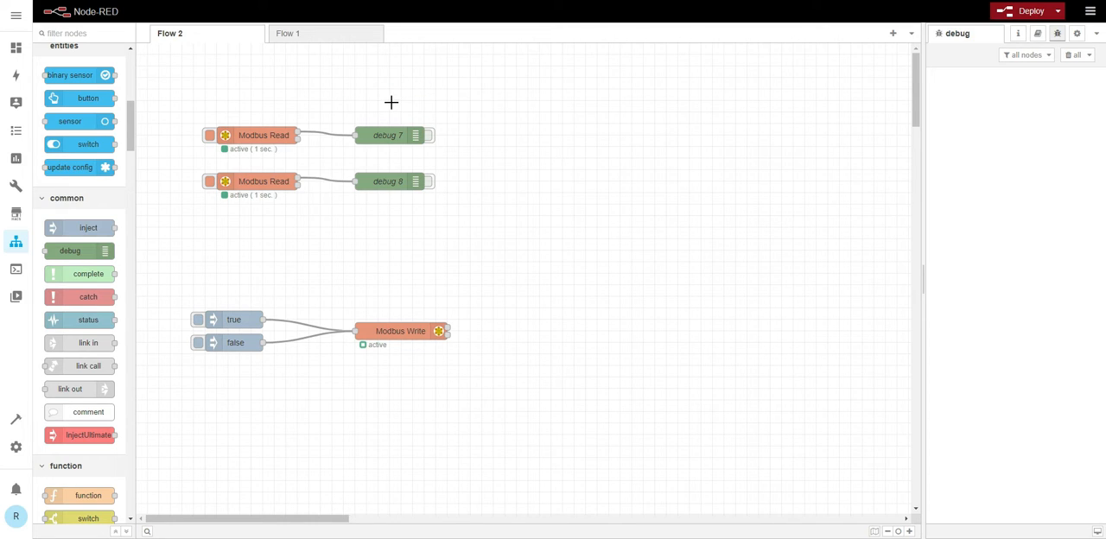
pyautogui.click(283, 284)
# - Read the palette description of the Modbus-Read node for its advice on using many nodes per connection
pyautogui.scroll(-20, 91, 221)
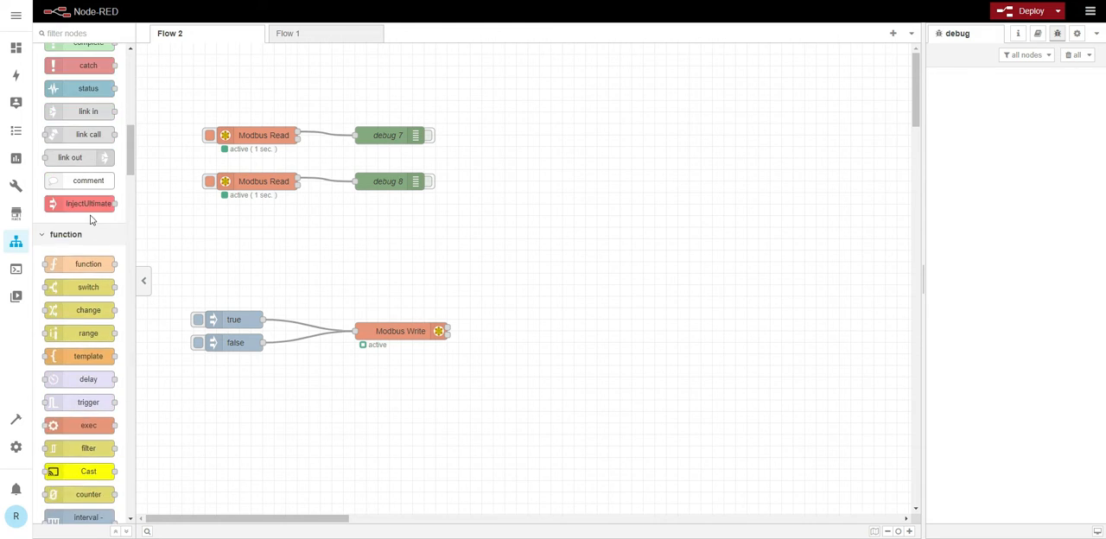
pyautogui.scroll(-20, 90, 220)
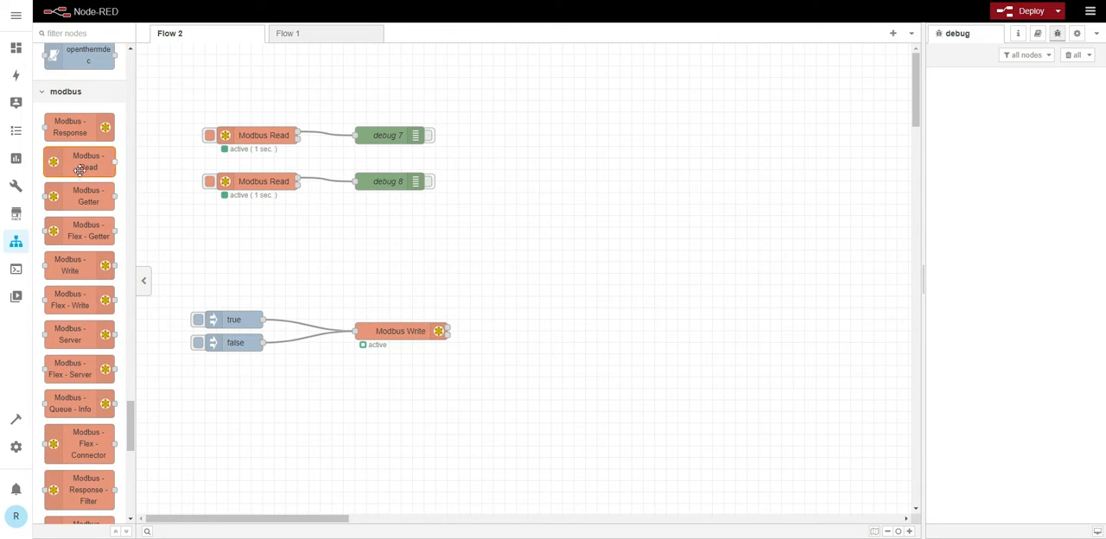
pyautogui.moveTo(83, 164)
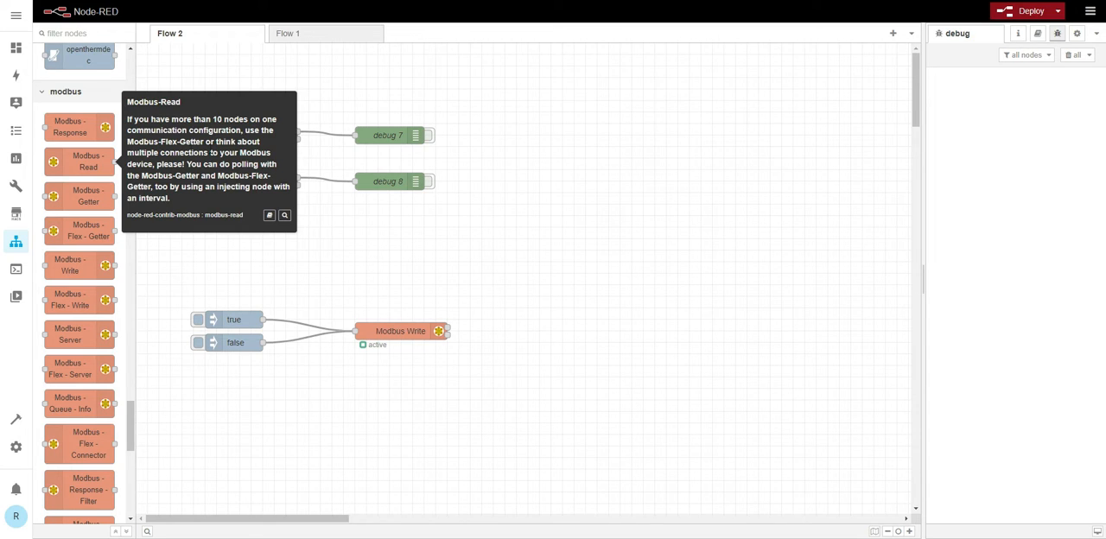
pyautogui.click(246, 268)
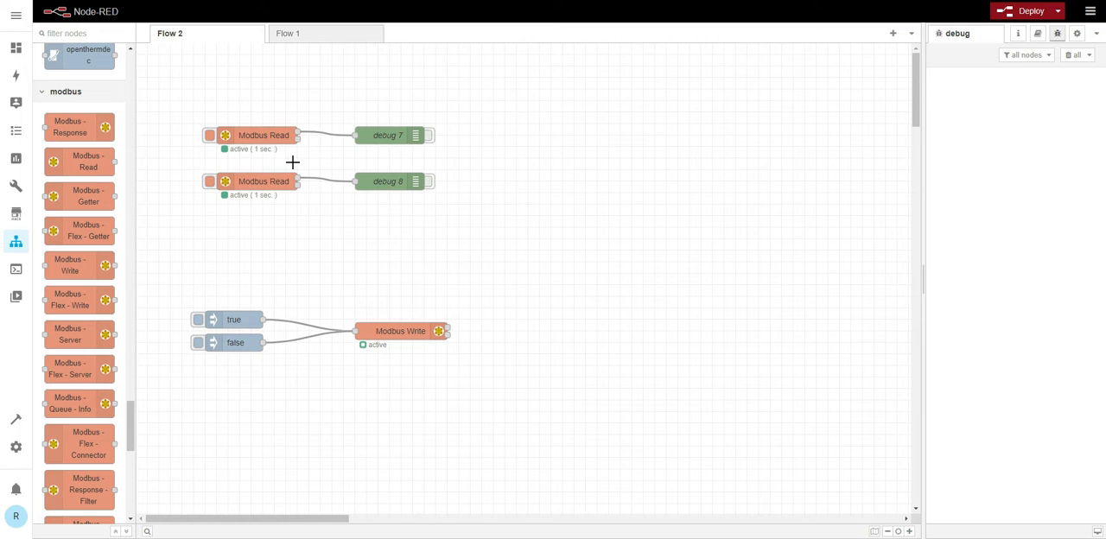
# - Set the first Modbus Read node to quantity 16 starting at address 0
pyautogui.doubleClick(266, 135)
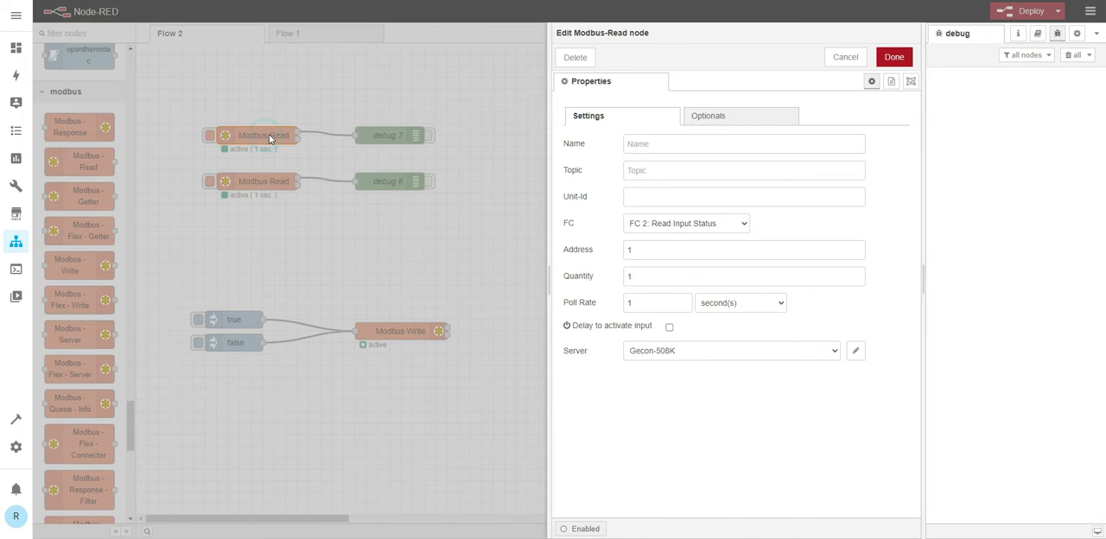
pyautogui.click(642, 275)
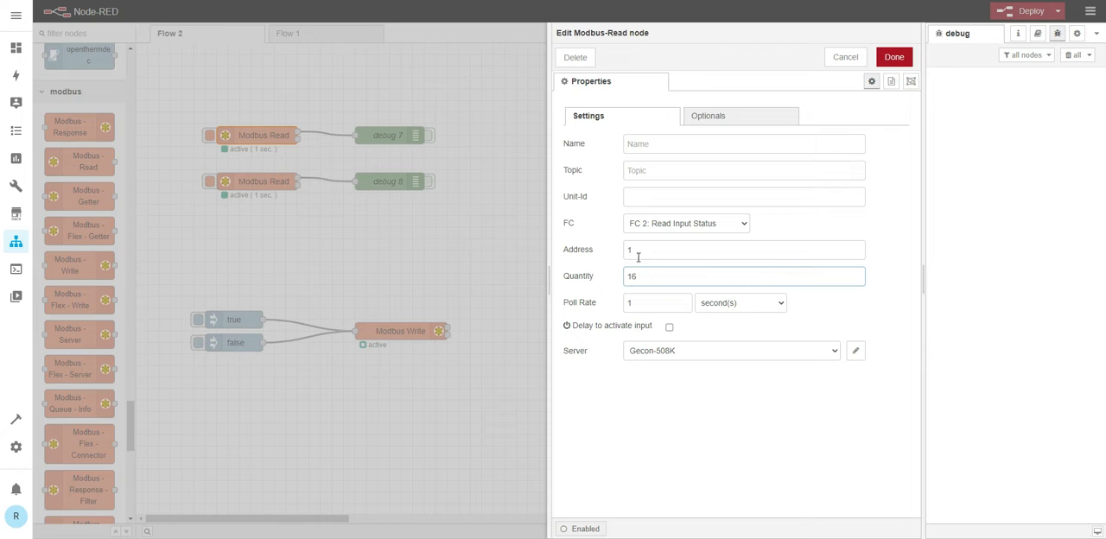
pyautogui.click(634, 251)
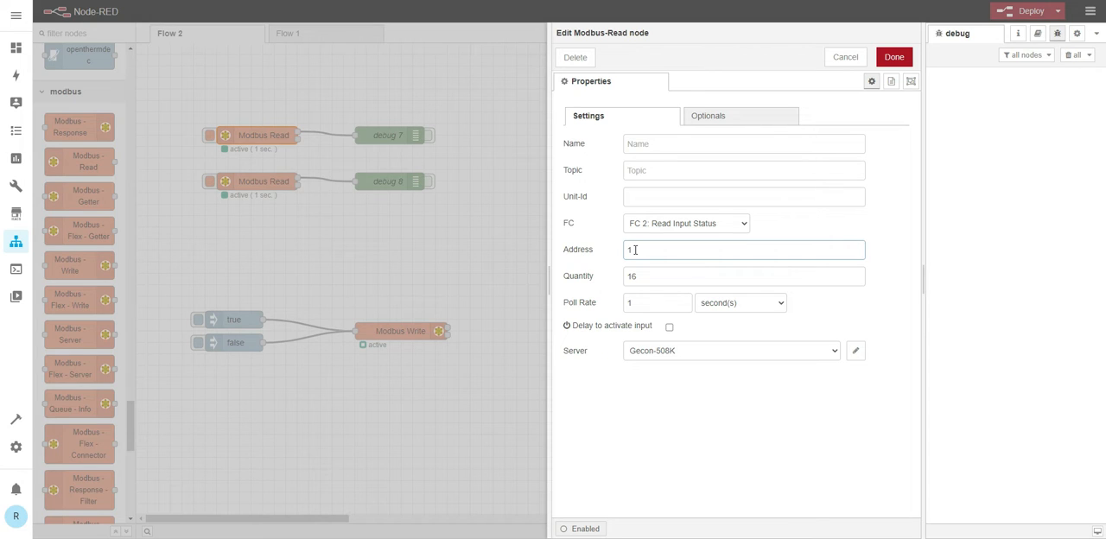
pyautogui.press('BackSpace')
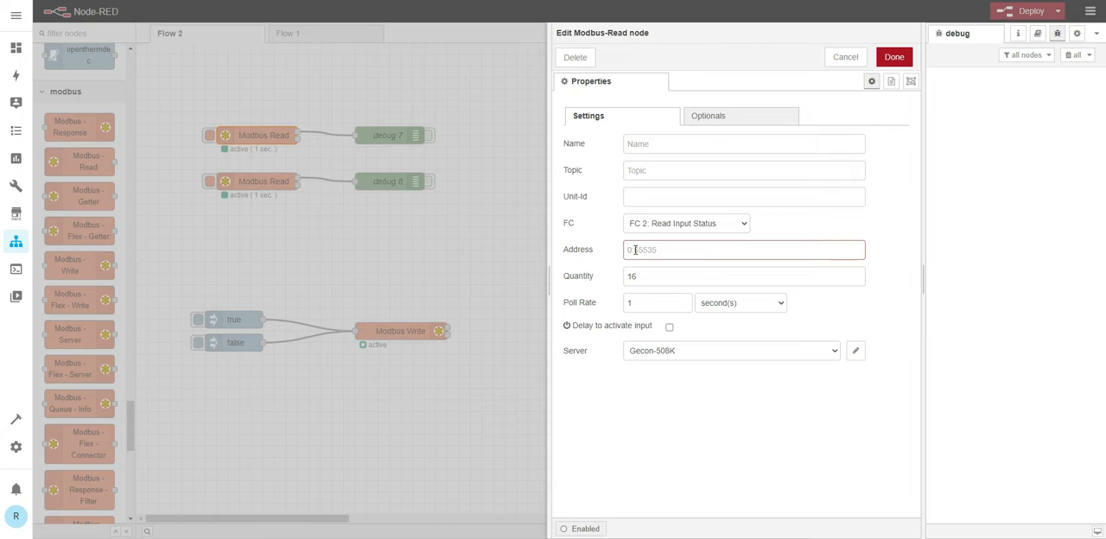
pyautogui.write('0')
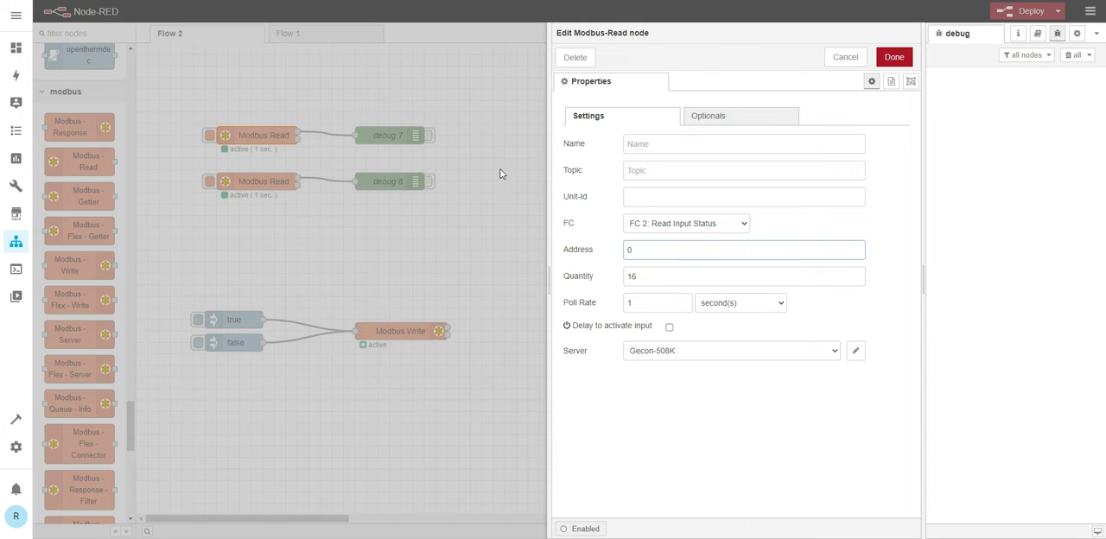
pyautogui.click(889, 58)
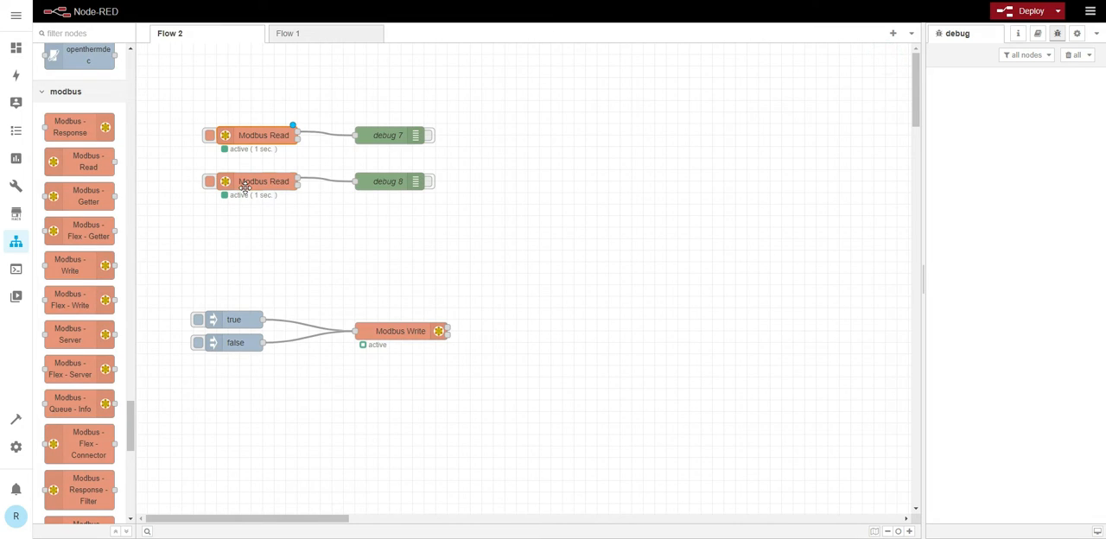
# - Set the second Modbus Read node's quantity to 12
pyautogui.doubleClick(247, 185)
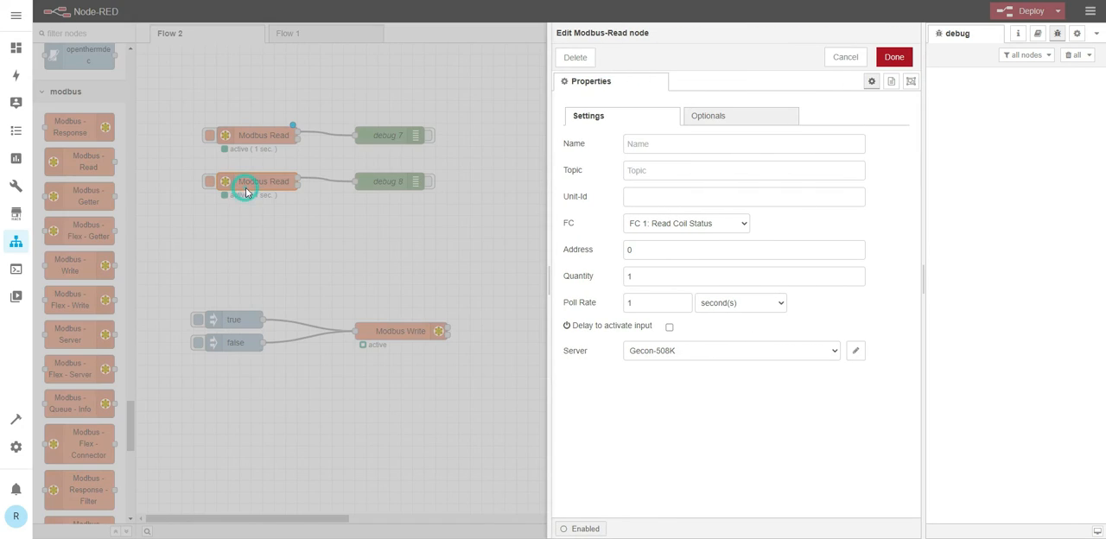
pyautogui.click(639, 277)
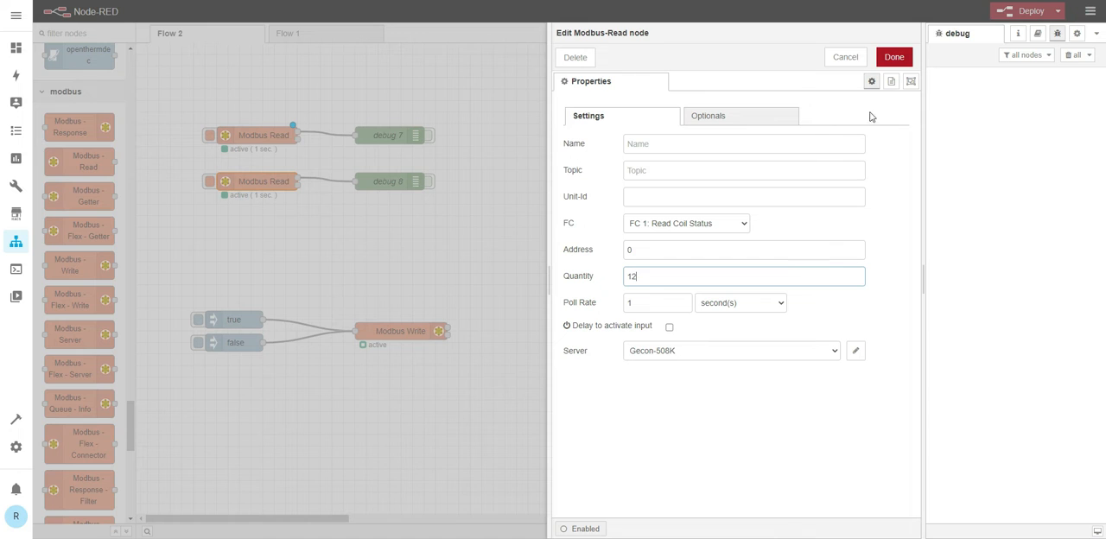
pyautogui.click(893, 57)
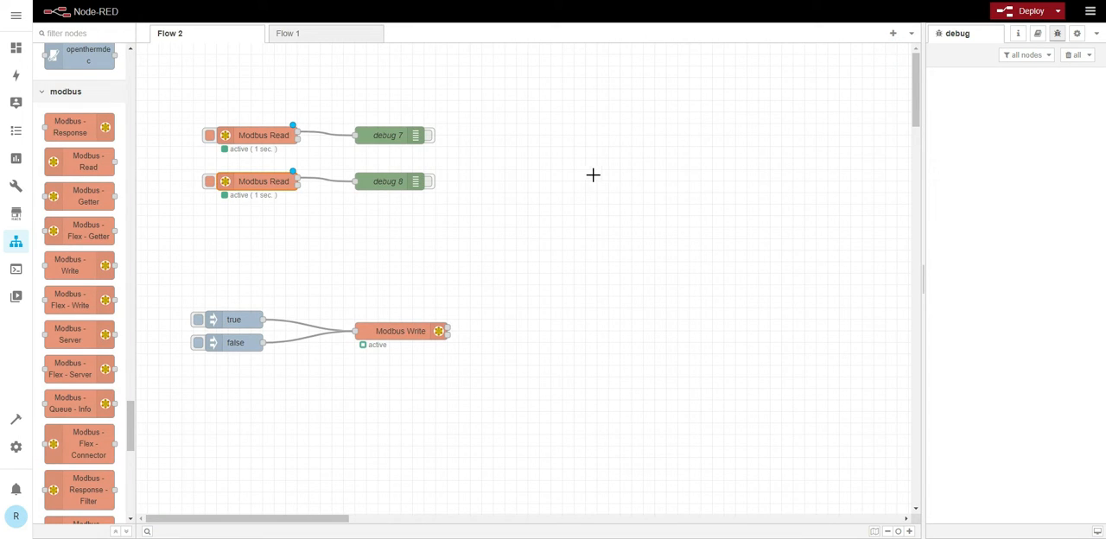
# - Deploy the flow and activate debug 7 to output the first Modbus Read's values
pyautogui.click(1011, 14)
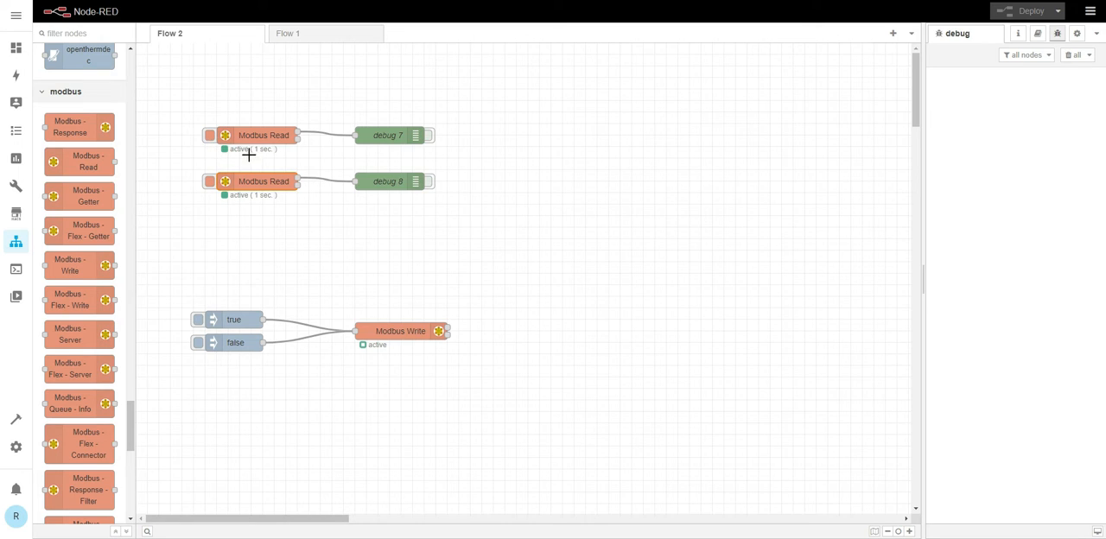
pyautogui.click(430, 138)
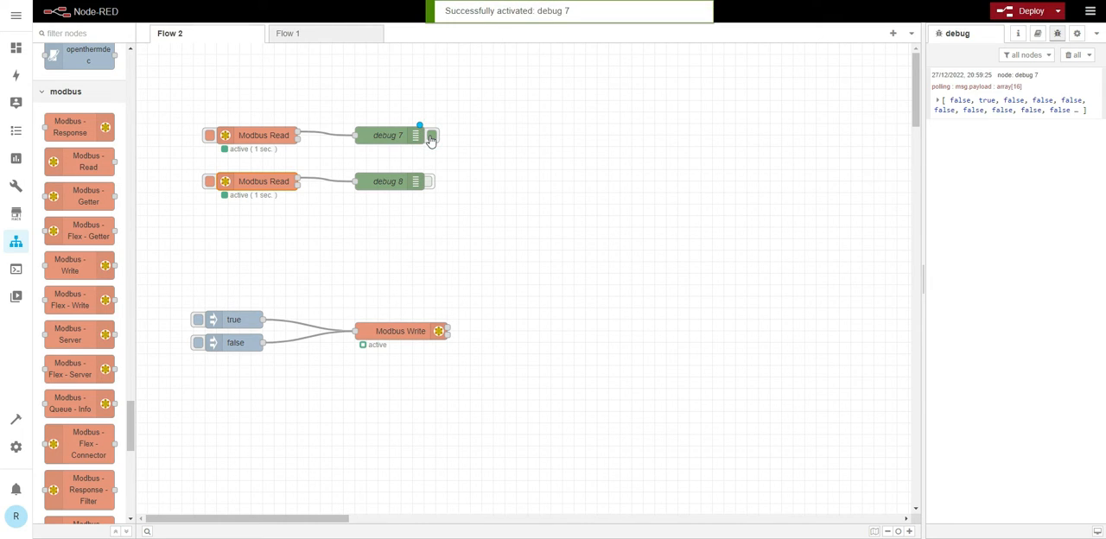
# - Deactivate debug 7 and expand both index ranges of its 16-element array message to read the input states
pyautogui.click(430, 138)
pyautogui.click(937, 101)
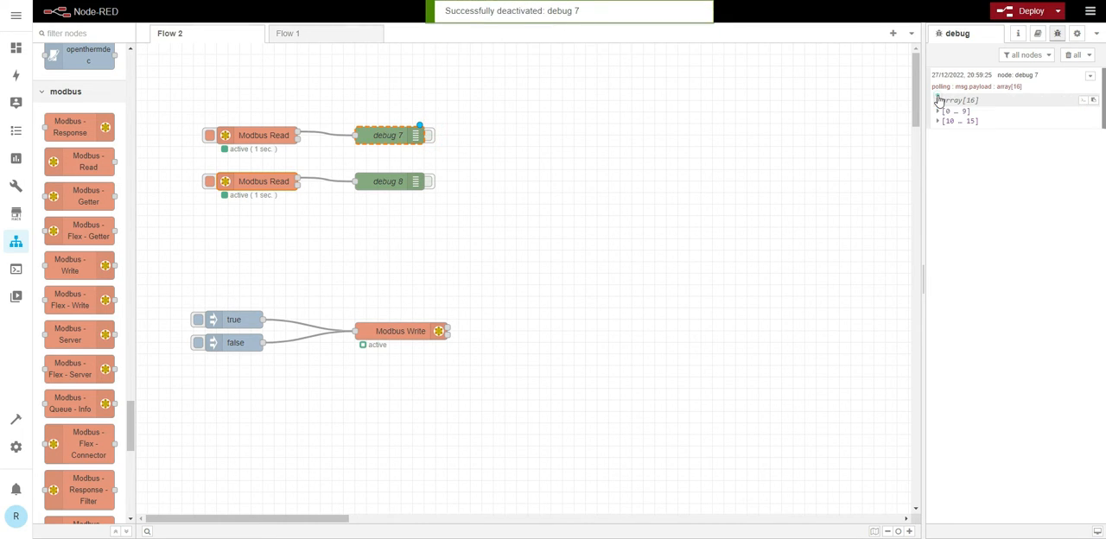
pyautogui.click(938, 111)
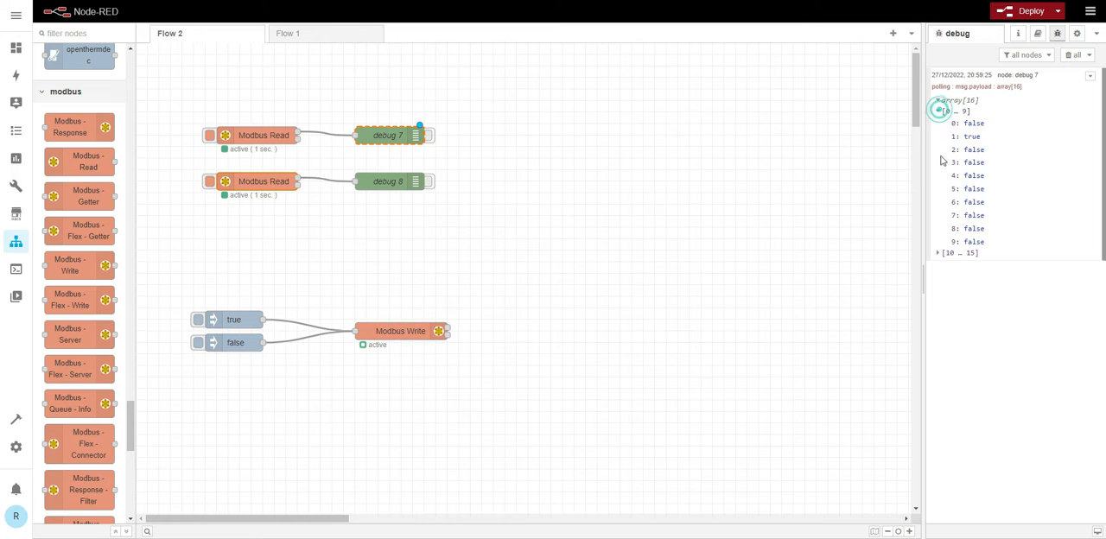
pyautogui.click(937, 252)
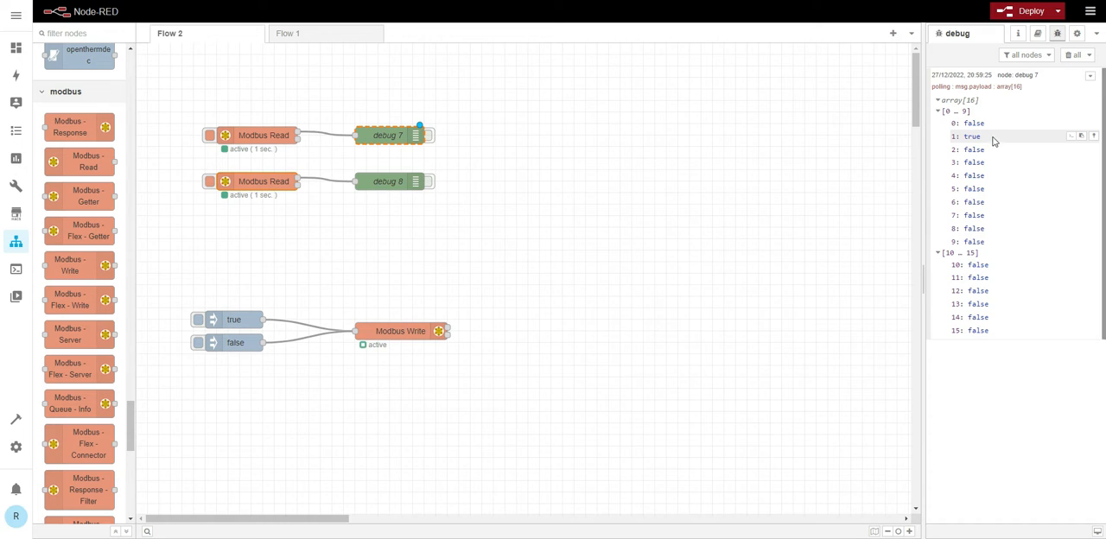
# - Output another reading of the digital inputs through debug 7, stop it, and clear all debug messages
pyautogui.click(428, 136)
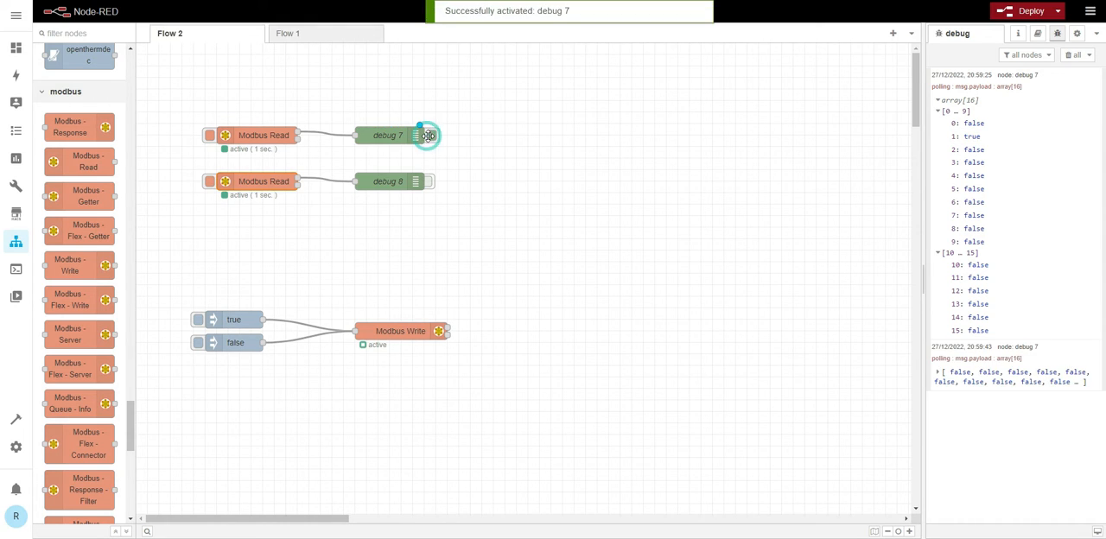
pyautogui.click(428, 135)
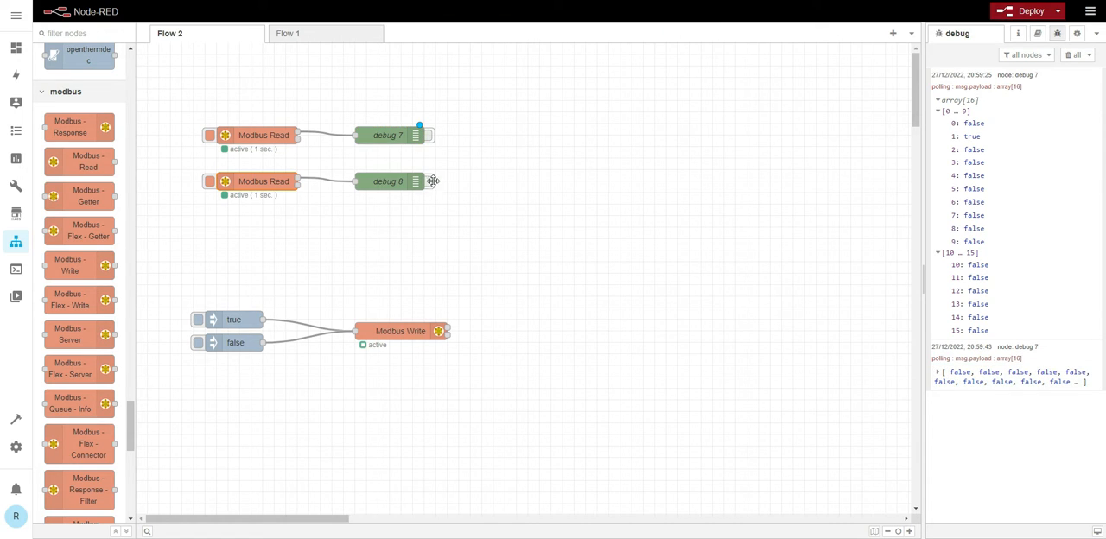
pyautogui.click(1072, 55)
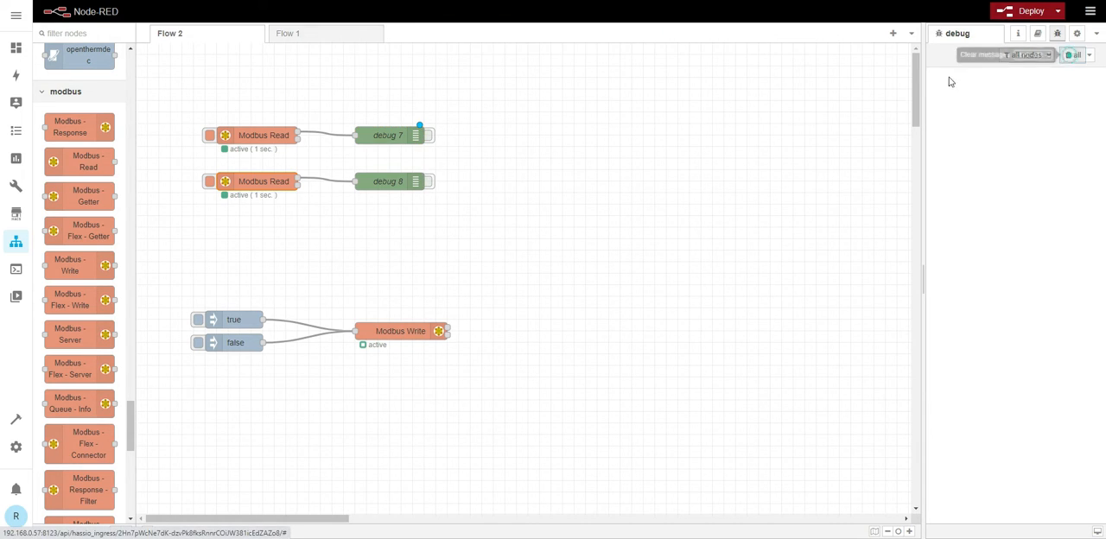
# - Switch a relay on by injecting true into the Modbus Write node while monitoring the coil states through debug 8
pyautogui.click(427, 184)
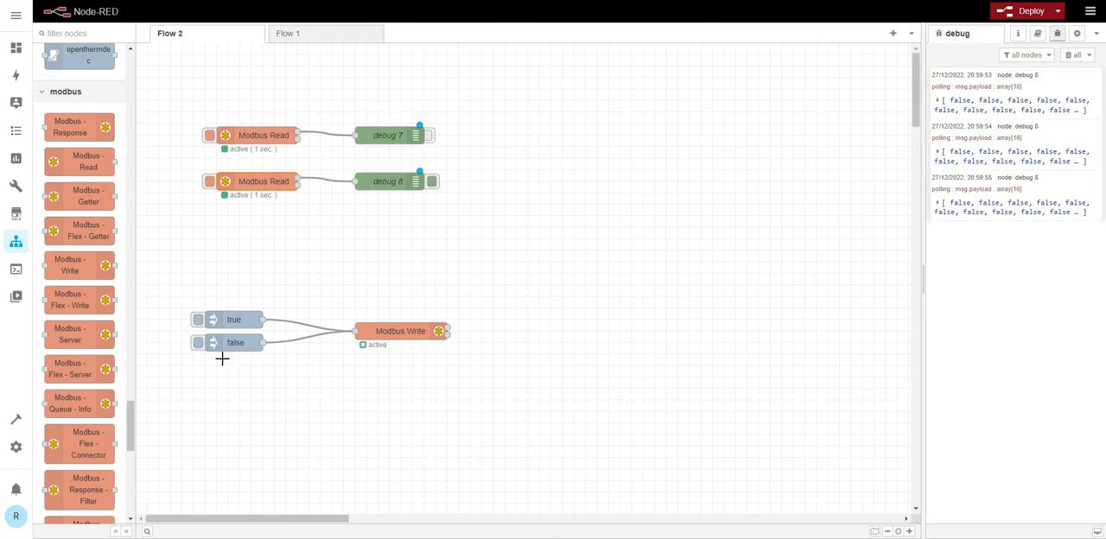
pyautogui.click(198, 322)
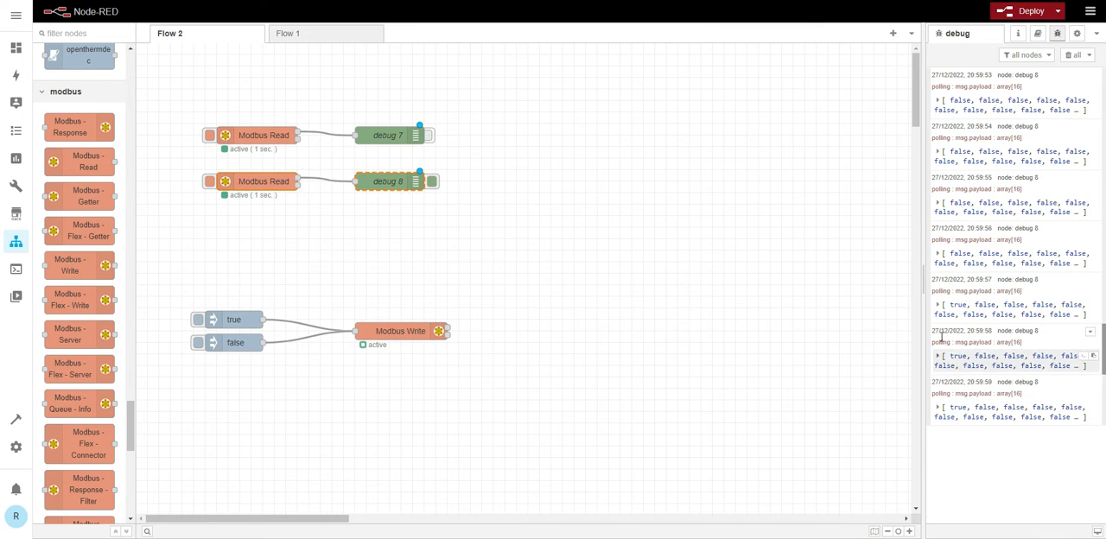
pyautogui.click(431, 181)
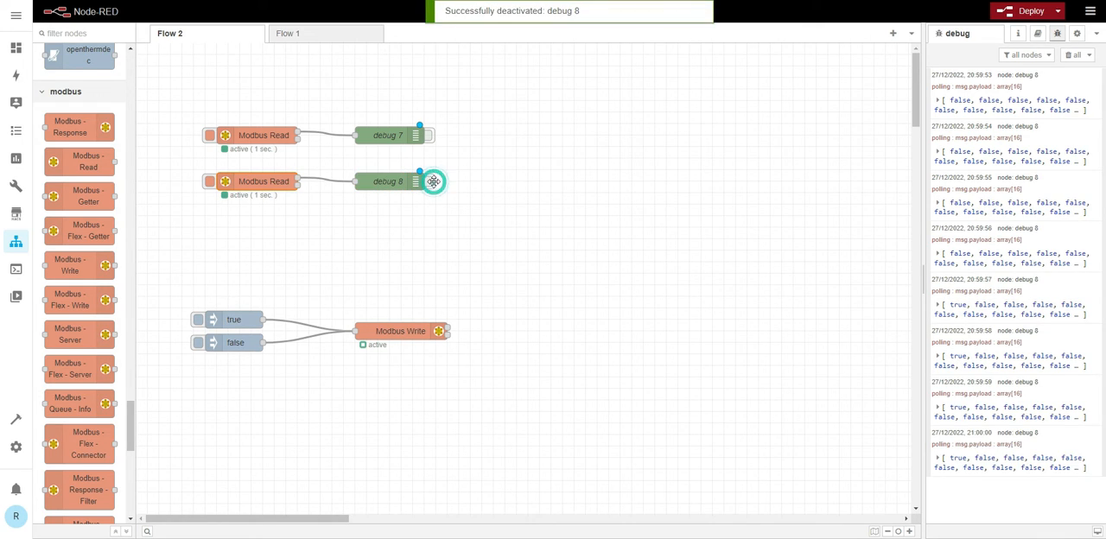
pyautogui.click(347, 221)
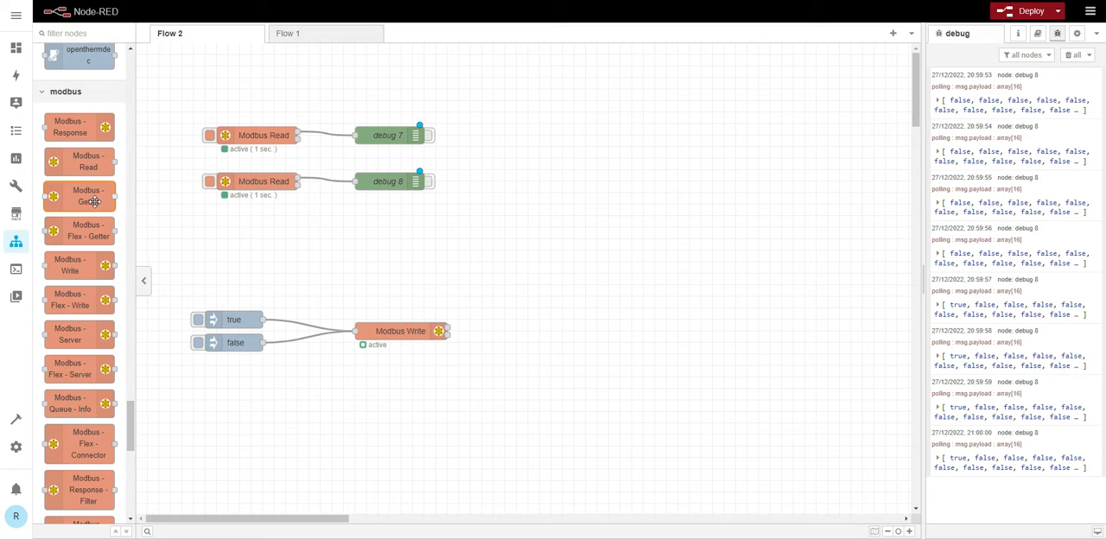
# - Add a buffer parser node above the wire between the first Modbus Read and debug 7
pyautogui.scroll(5, 95, 204)
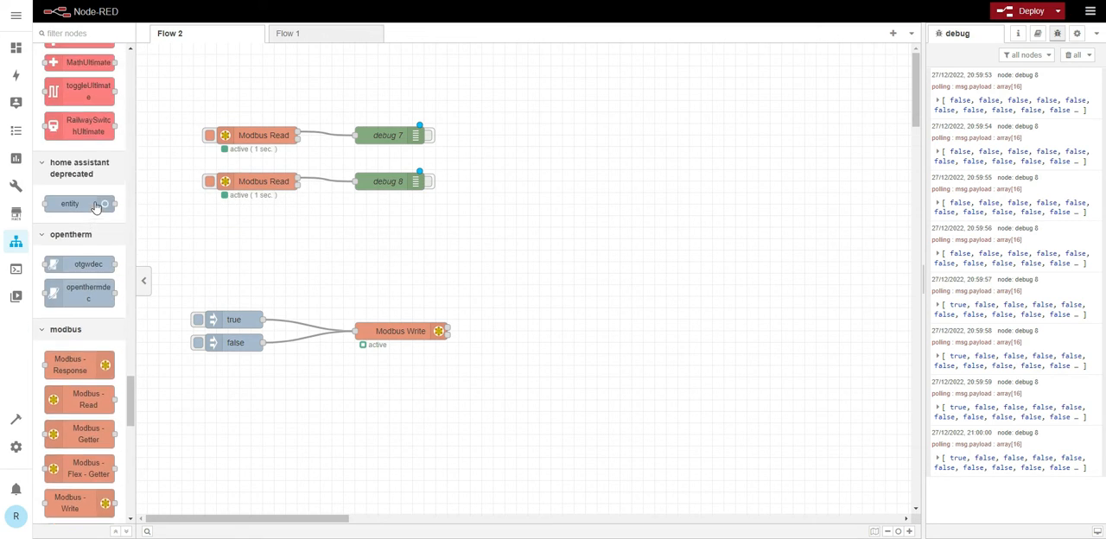
pyautogui.scroll(15, 96, 207)
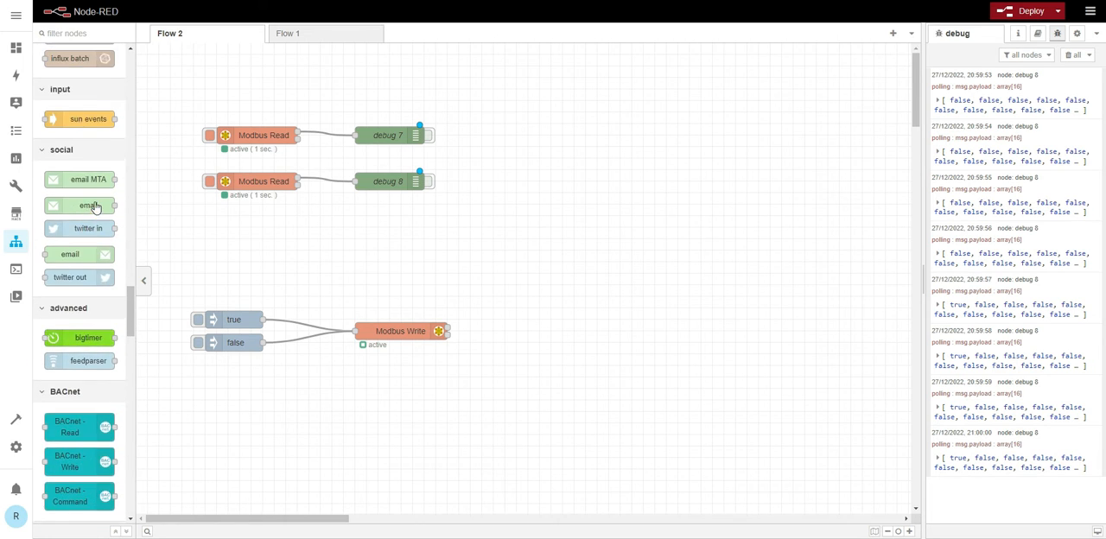
pyautogui.scroll(4, 97, 207)
pyautogui.scroll(-2, 78, 181)
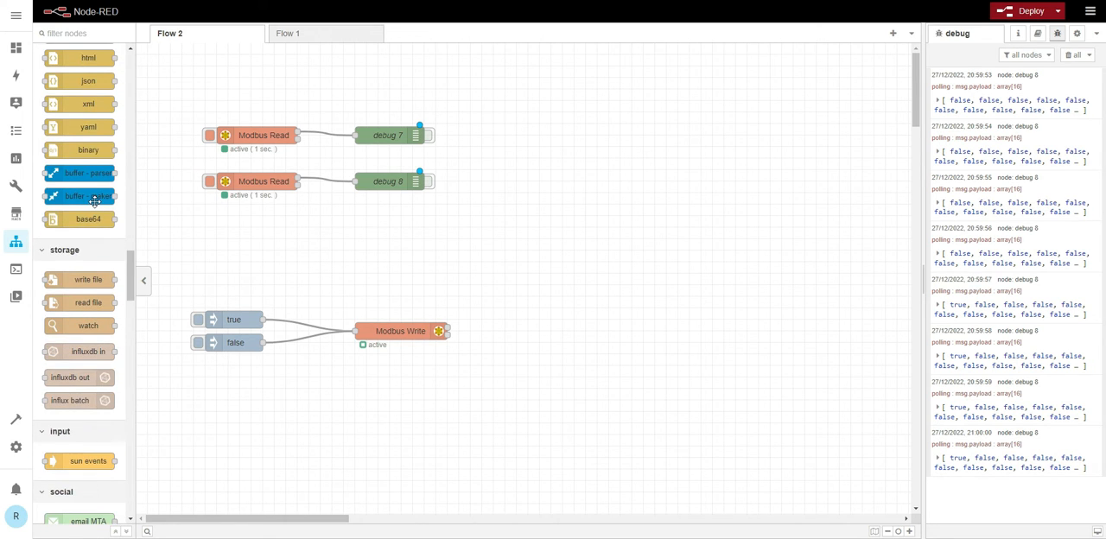
pyautogui.moveTo(71, 173); pyautogui.dragTo(347, 102)
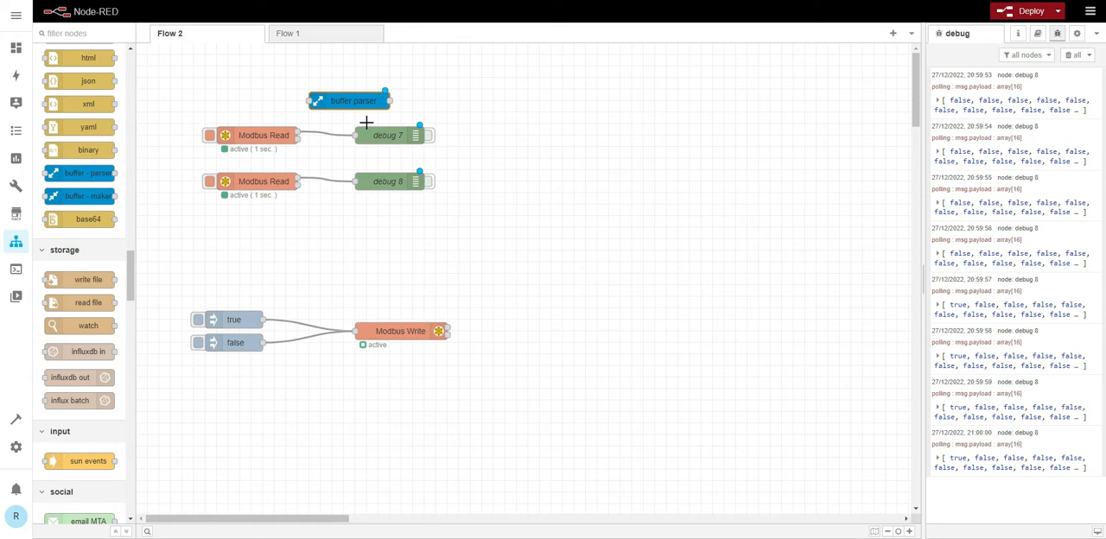
# - Move debug 7 further from its Modbus Read, and shift the second Modbus Read with debug 8 down to just above the inject nodes
pyautogui.moveTo(379, 142); pyautogui.dragTo(473, 142)
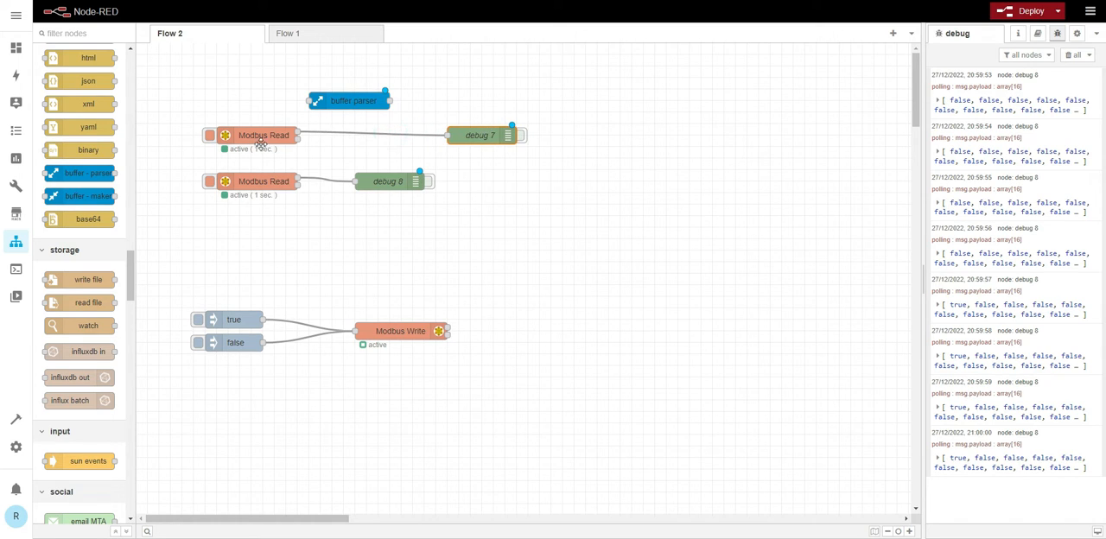
pyautogui.moveTo(188, 166); pyautogui.dragTo(518, 244)
pyautogui.moveTo(392, 302); pyautogui.dragTo(392, 280)
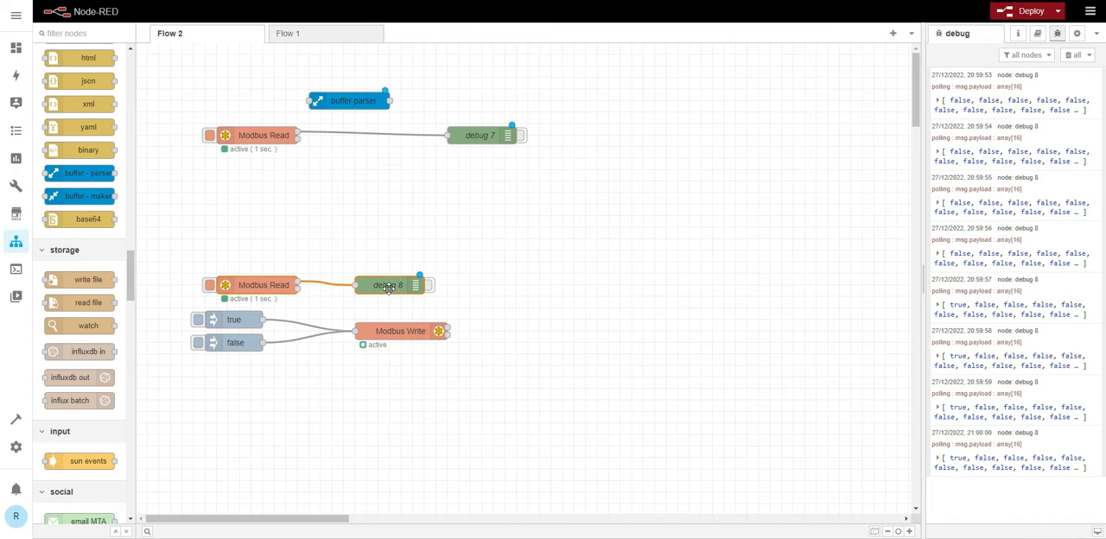
# - Replace the wire from the first Modbus Read to debug 7 with a connection into the buffer parser
pyautogui.click(370, 135)
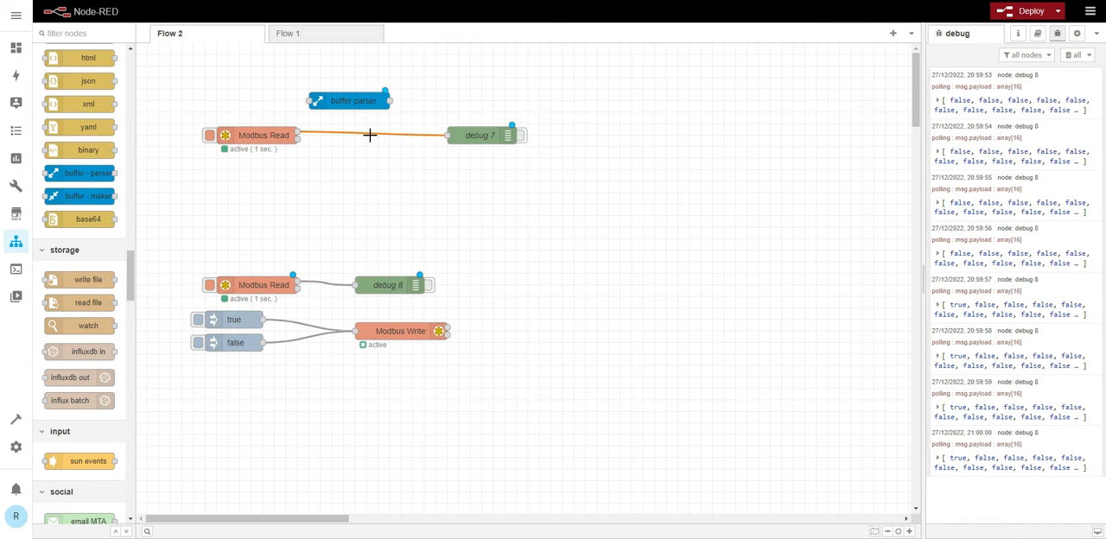
pyautogui.press('Delete')
pyautogui.moveTo(341, 91); pyautogui.dragTo(588, 195)
# - Enable multiple results and fan out in the buffer parser's output options
pyautogui.doubleClick(359, 136)
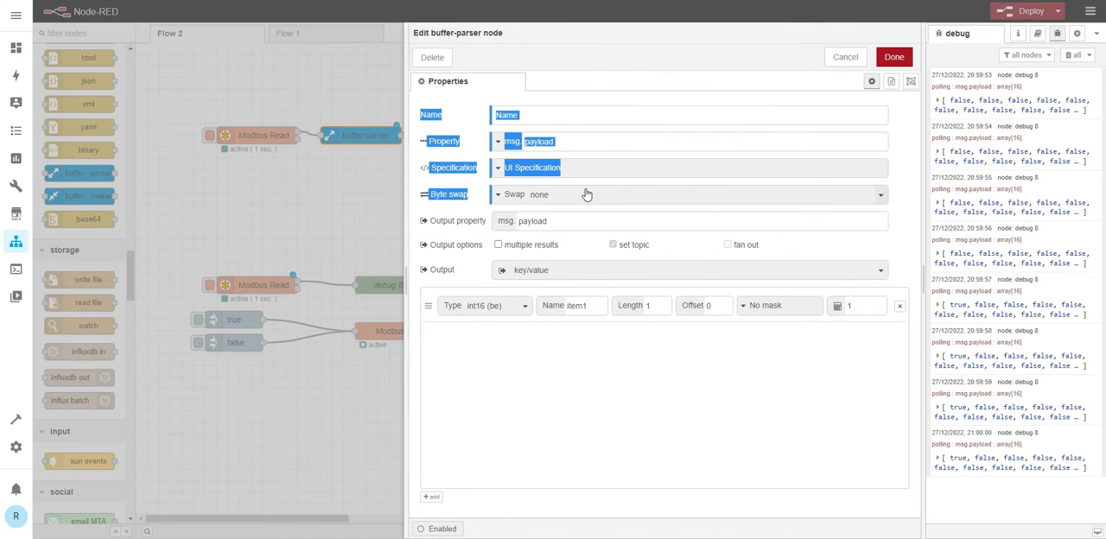
pyautogui.click(502, 390)
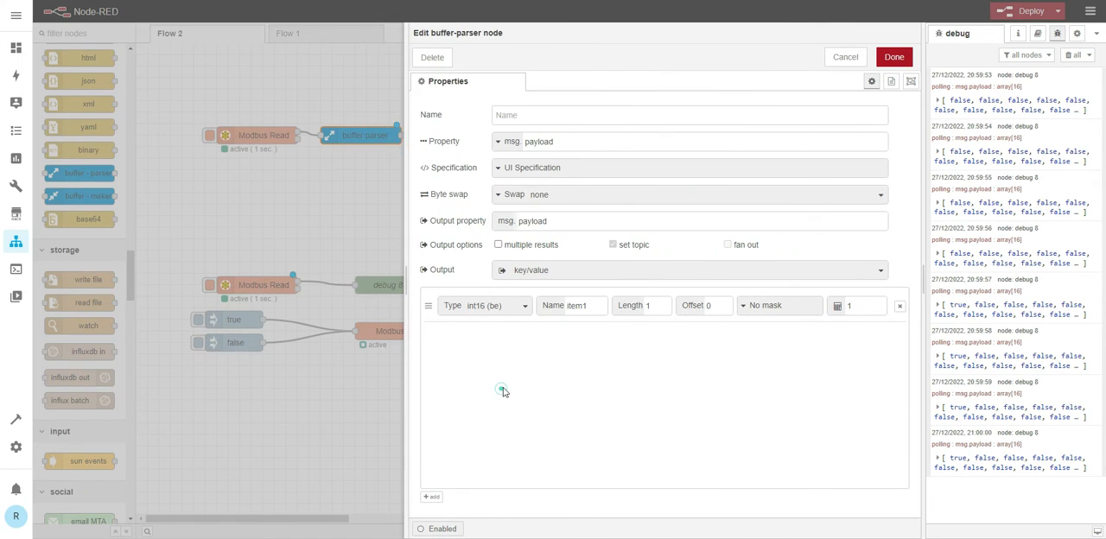
pyautogui.click(498, 246)
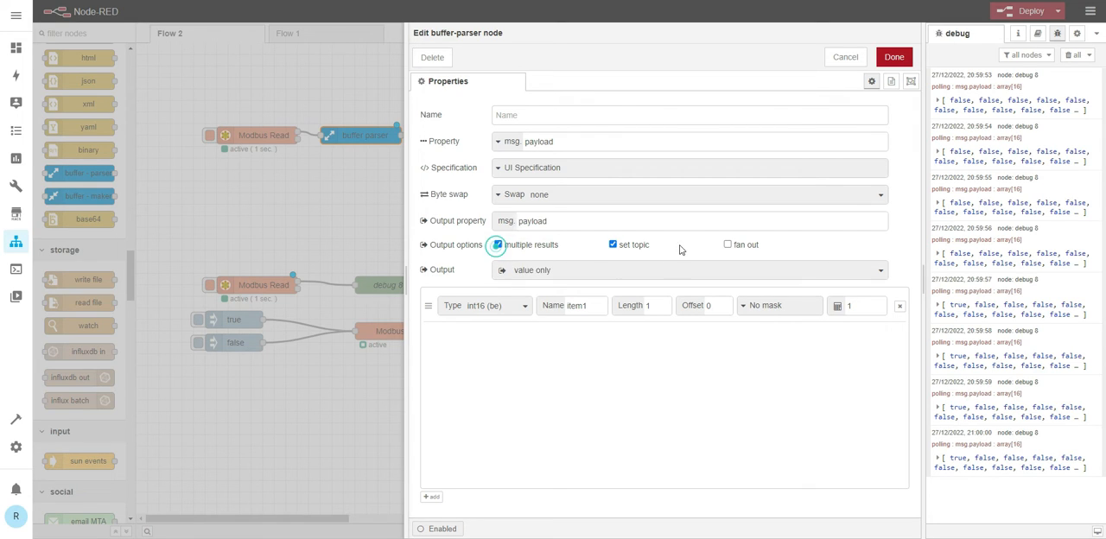
pyautogui.click(727, 245)
# - Add further int16 (be) items to the buffer parser up to item16 and save the node
pyautogui.click(432, 498)
pyautogui.click(432, 498)
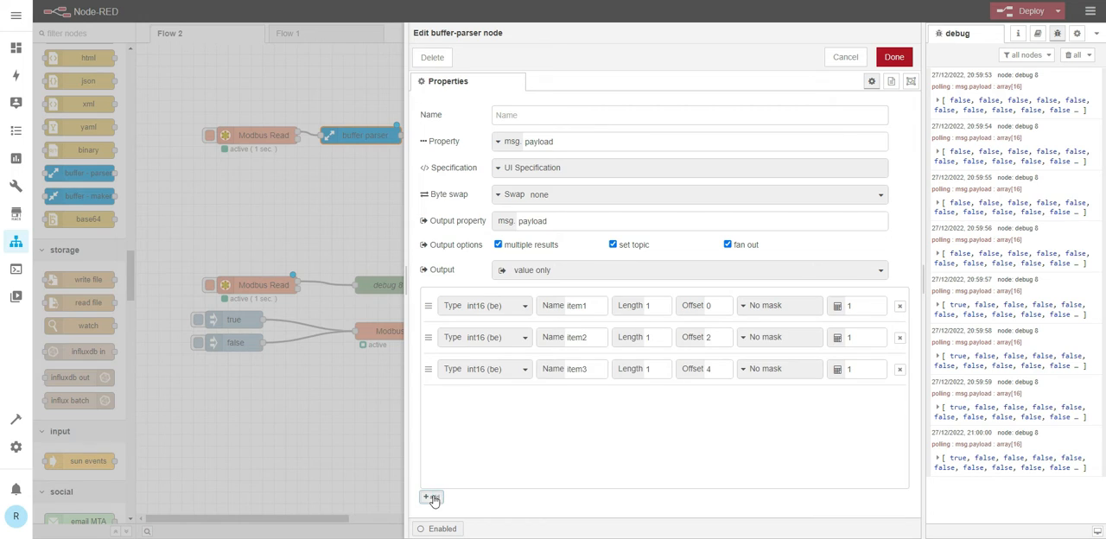
pyautogui.click(432, 499)
pyautogui.click(431, 499)
pyautogui.click(432, 498)
pyautogui.click(432, 498)
pyautogui.click(432, 499)
pyautogui.click(432, 498)
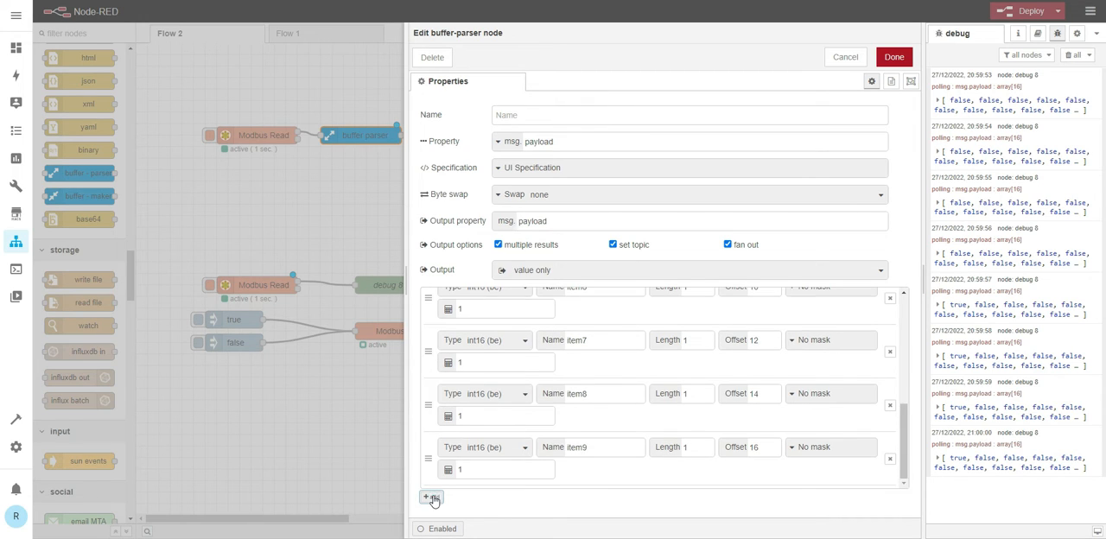
pyautogui.click(432, 498)
pyautogui.click(431, 499)
pyautogui.click(432, 498)
pyautogui.click(431, 498)
pyautogui.click(432, 499)
pyautogui.click(432, 499)
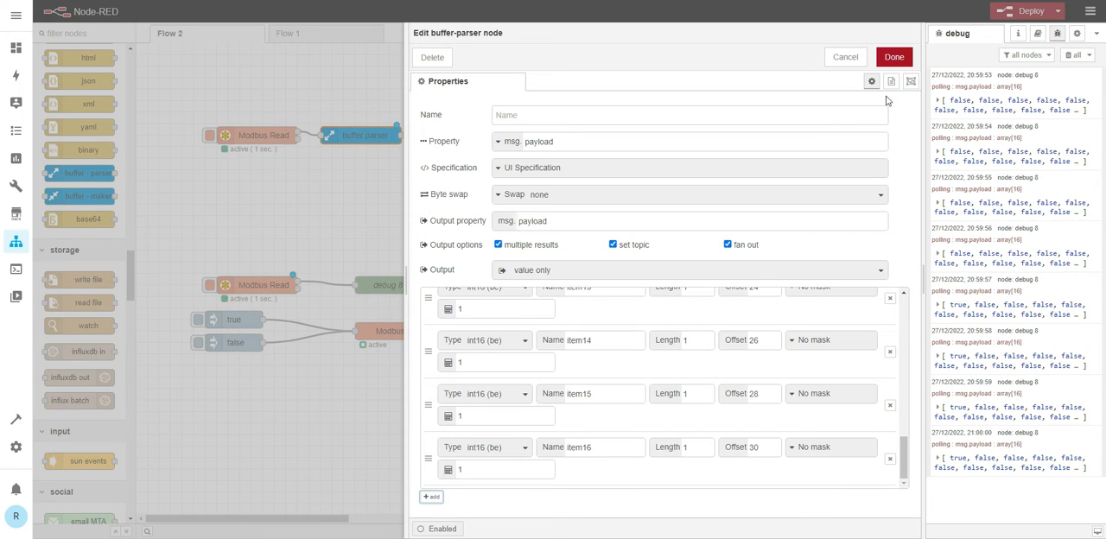
pyautogui.click(891, 55)
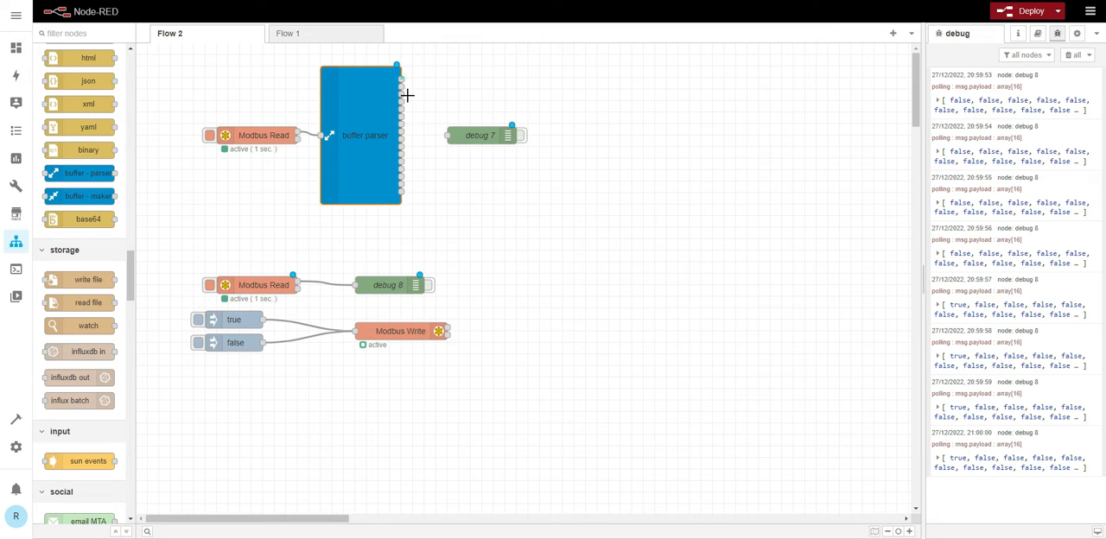
# - Connect the buffer parser's first output to debug 7, placed near the parser's upper end, and deploy the flow
pyautogui.moveTo(401, 80); pyautogui.dragTo(475, 67)
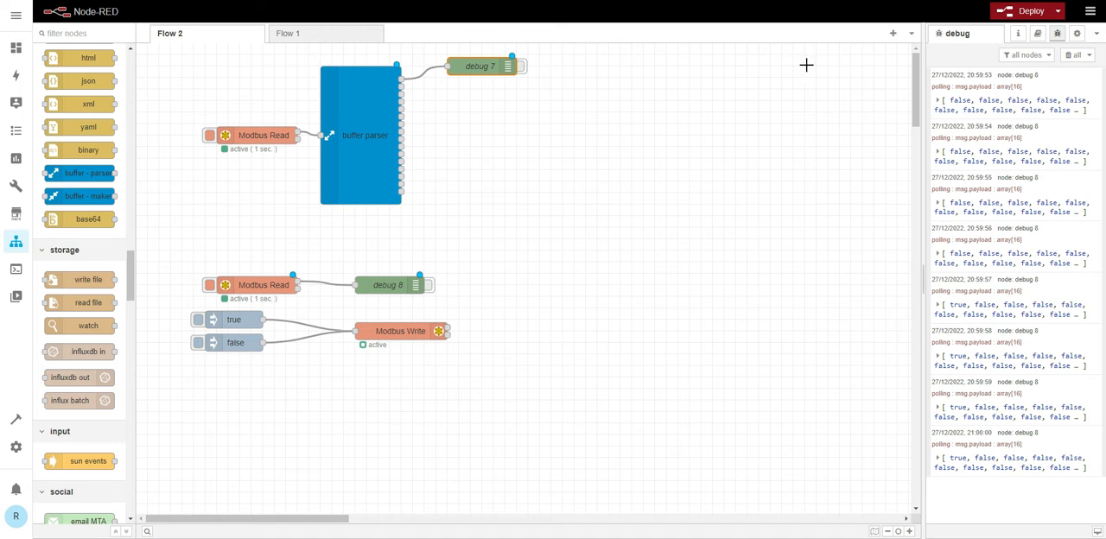
pyautogui.click(1029, 12)
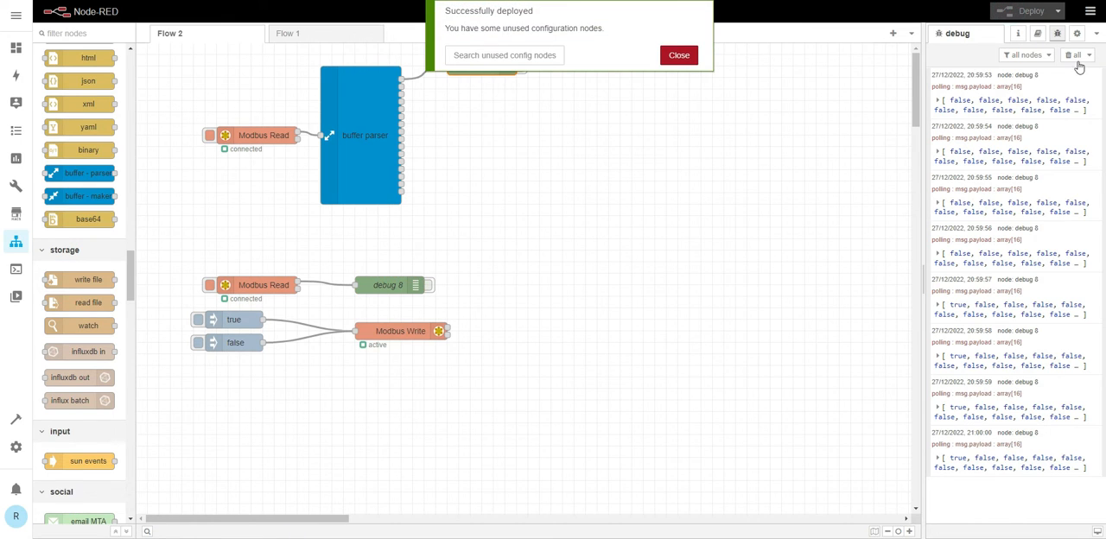
# - Clear the debug messages and monitor the buffer parser's first item through debug 7 for a few seconds
pyautogui.click(1074, 57)
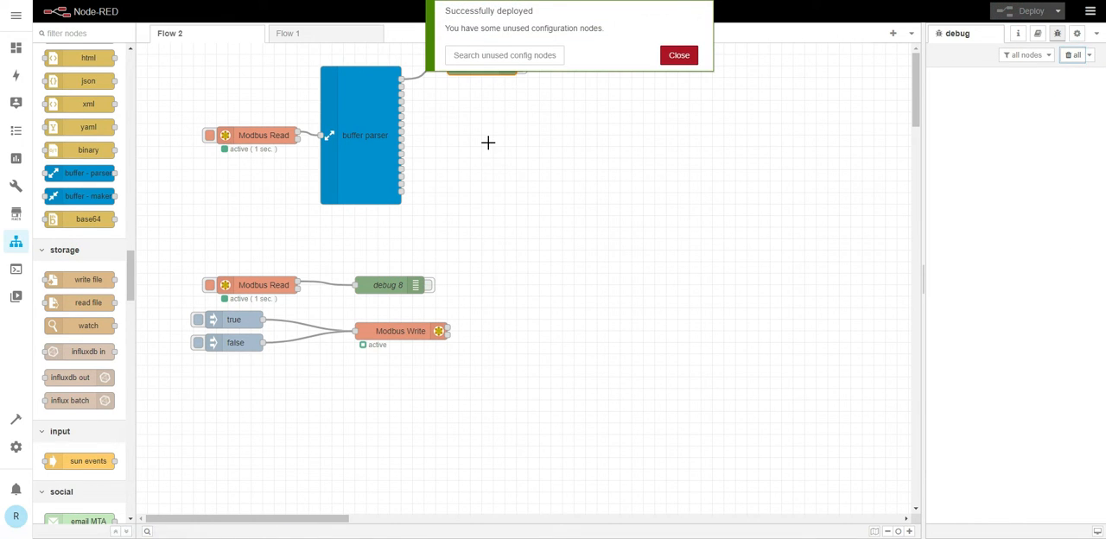
pyautogui.click(663, 61)
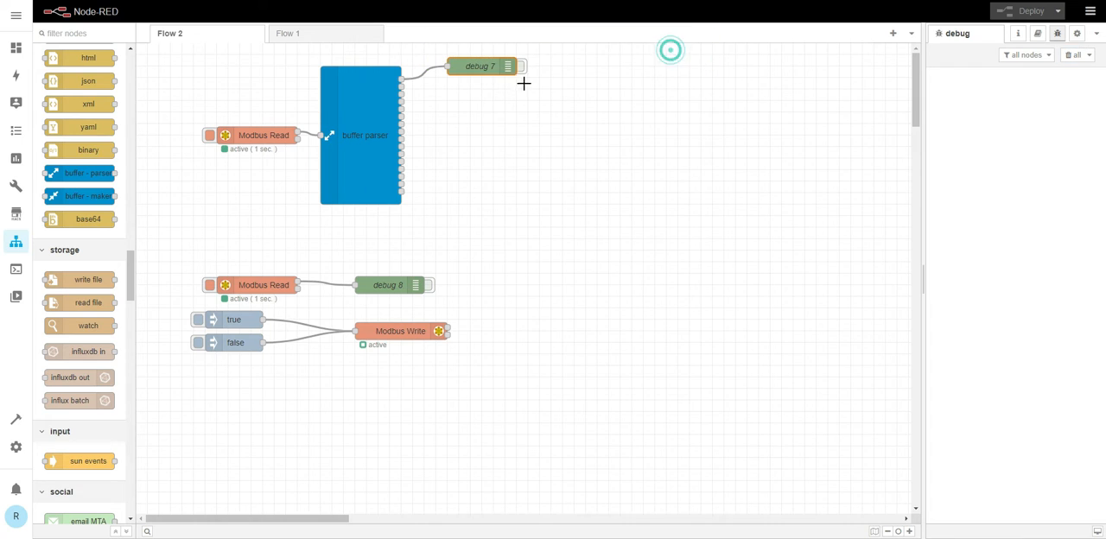
pyautogui.click(523, 67)
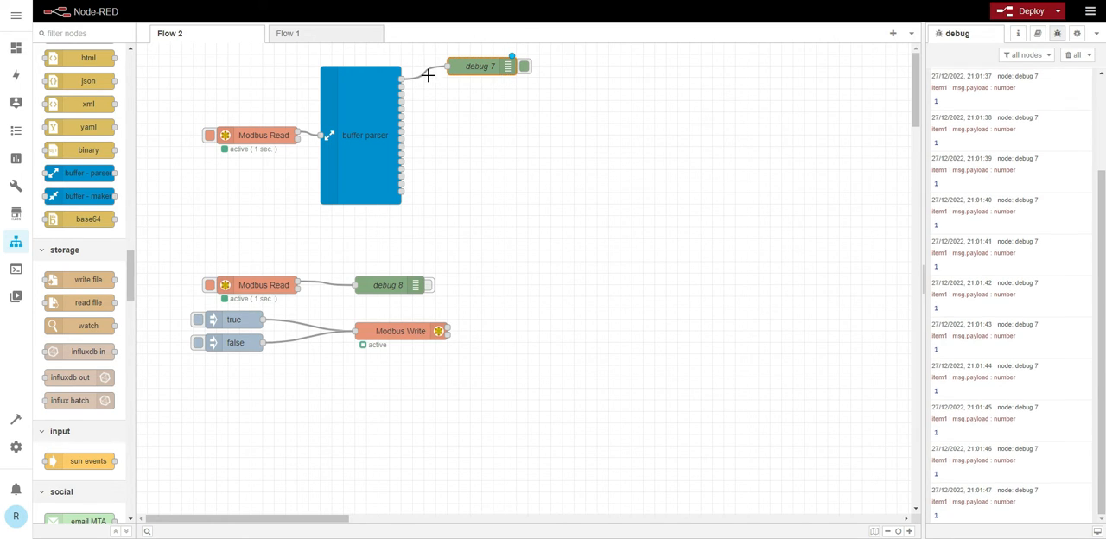
pyautogui.click(524, 66)
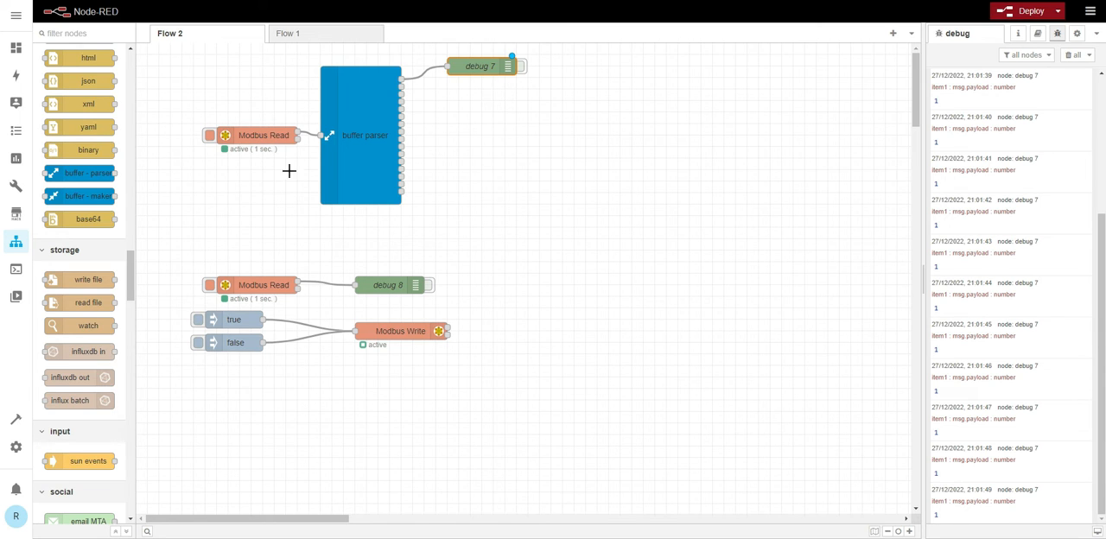
# - Add a Modbus Getter node between the buffer parser row and the second Modbus Read
pyautogui.scroll(-15, 91, 207)
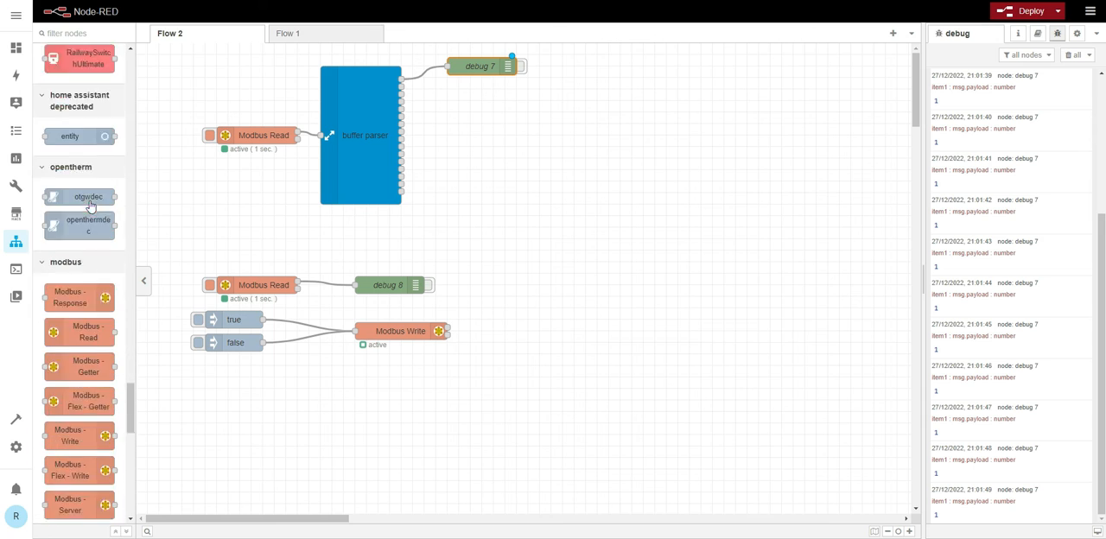
pyautogui.scroll(3, 92, 208)
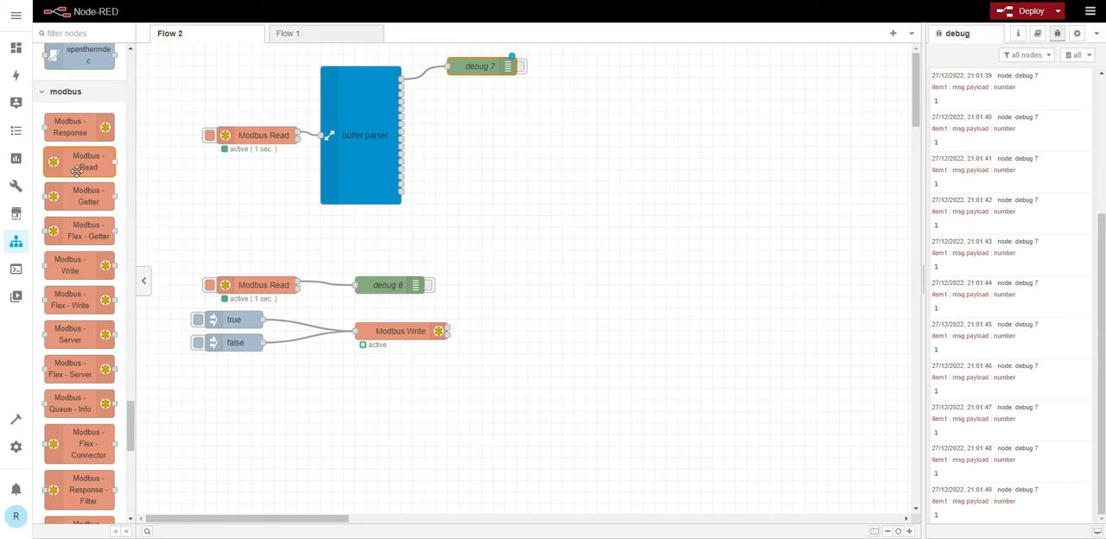
pyautogui.moveTo(78, 166)
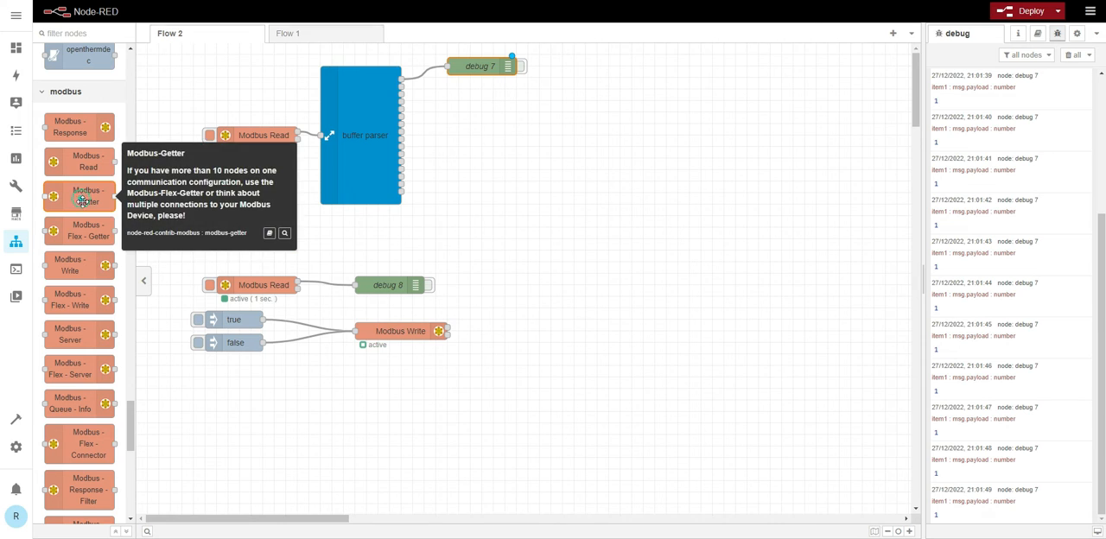
pyautogui.moveTo(82, 198); pyautogui.dragTo(275, 232)
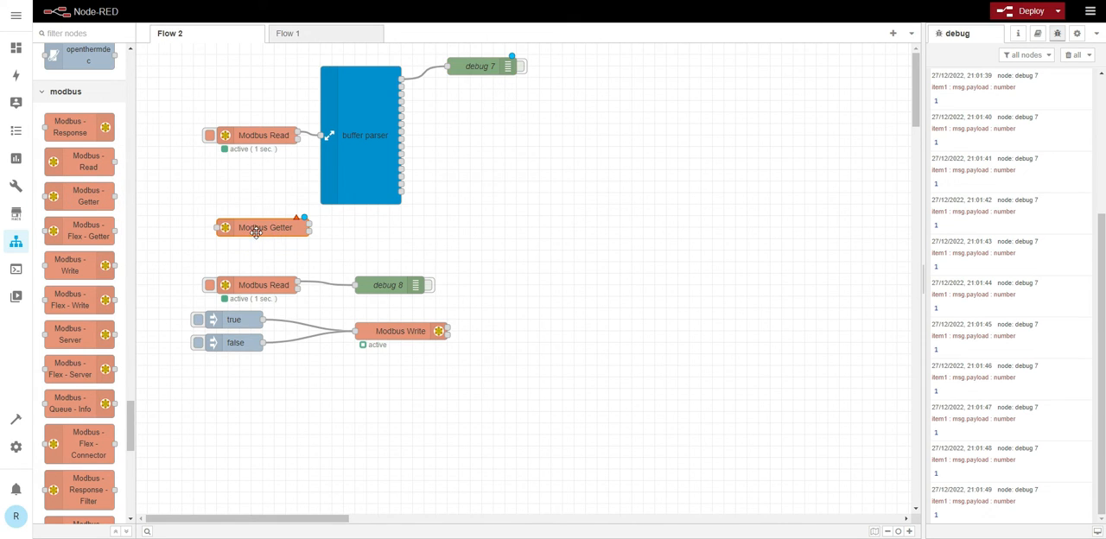
# - Examine the Modbus Getter node's settings and its available function codes
pyautogui.doubleClick(256, 232)
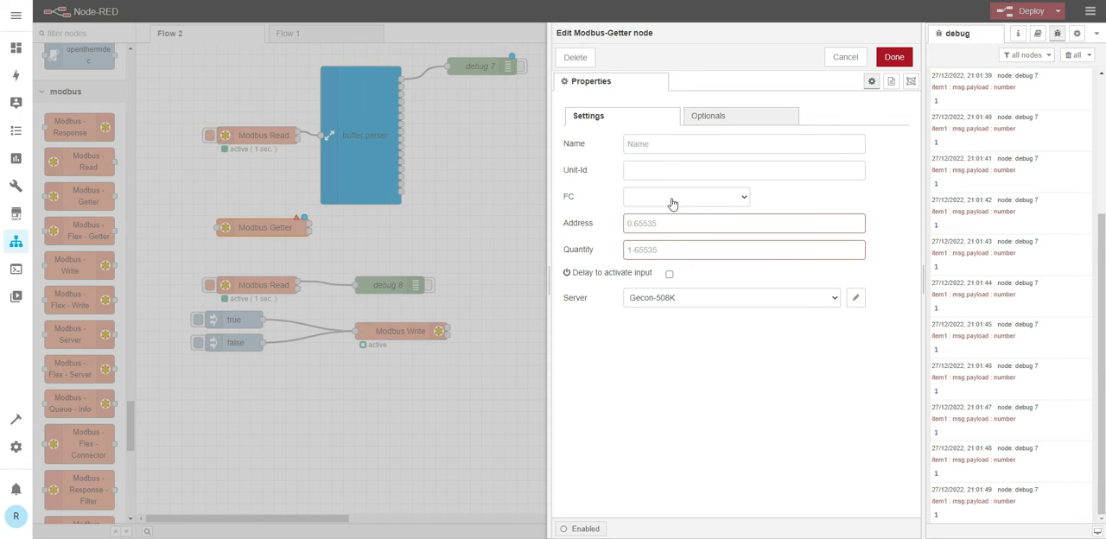
pyautogui.click(722, 201)
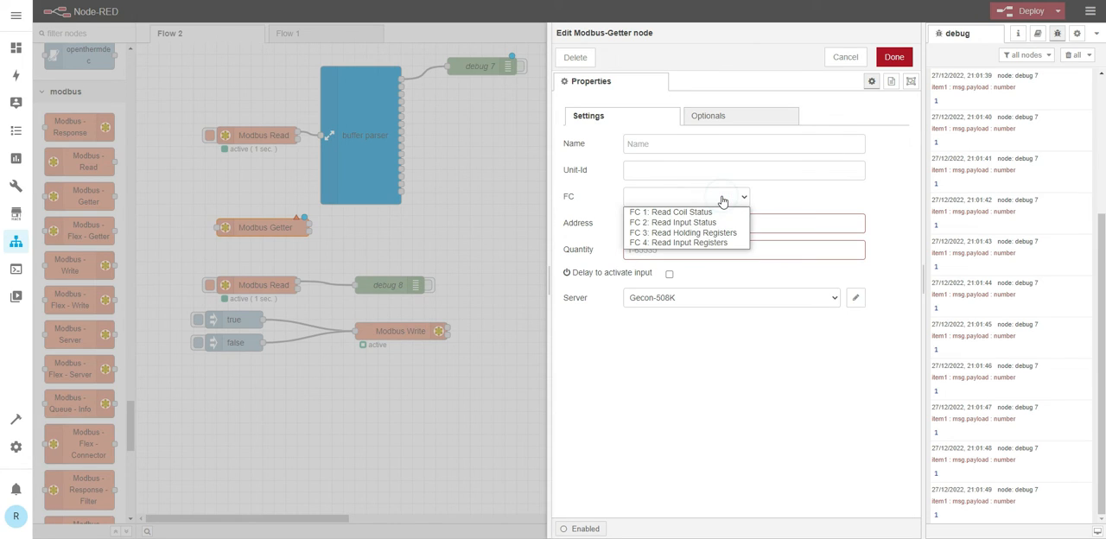
pyautogui.click(659, 202)
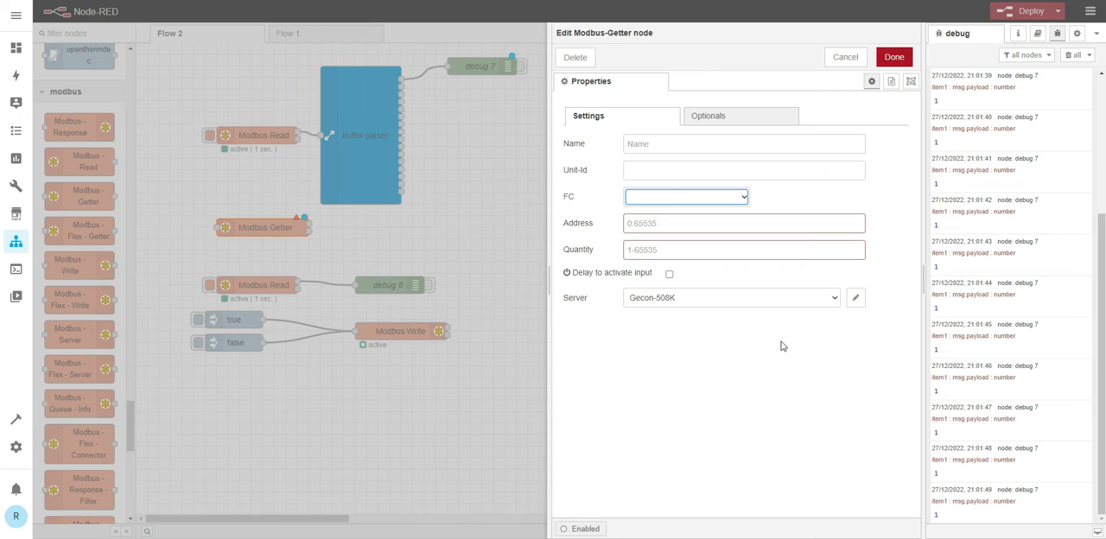
# - Cancel the Modbus Getter node's settings and shift the node slightly in the gap below the buffer parser
pyautogui.click(846, 56)
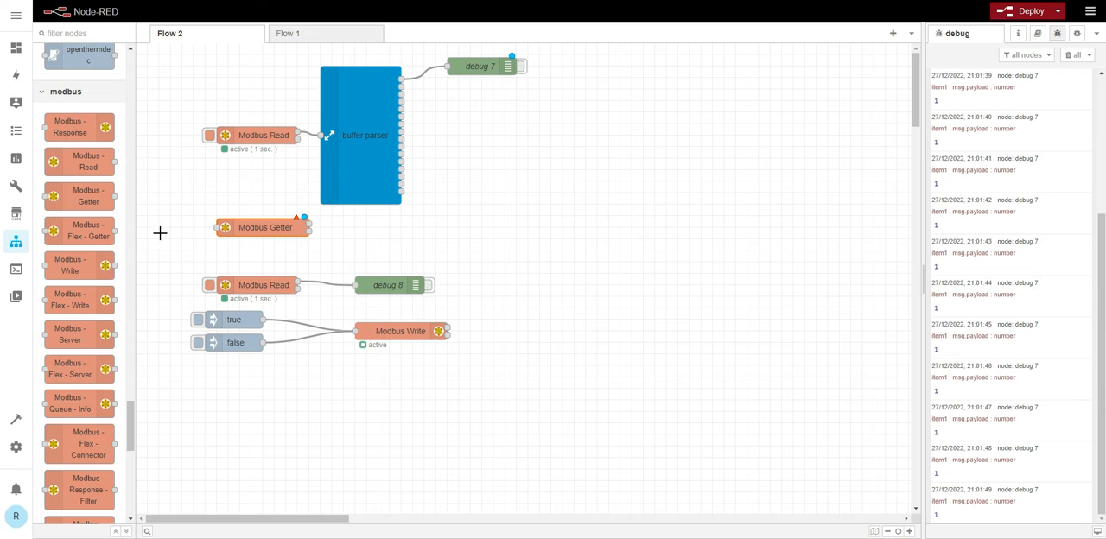
pyautogui.click(227, 227)
pyautogui.moveTo(253, 227); pyautogui.dragTo(291, 240)
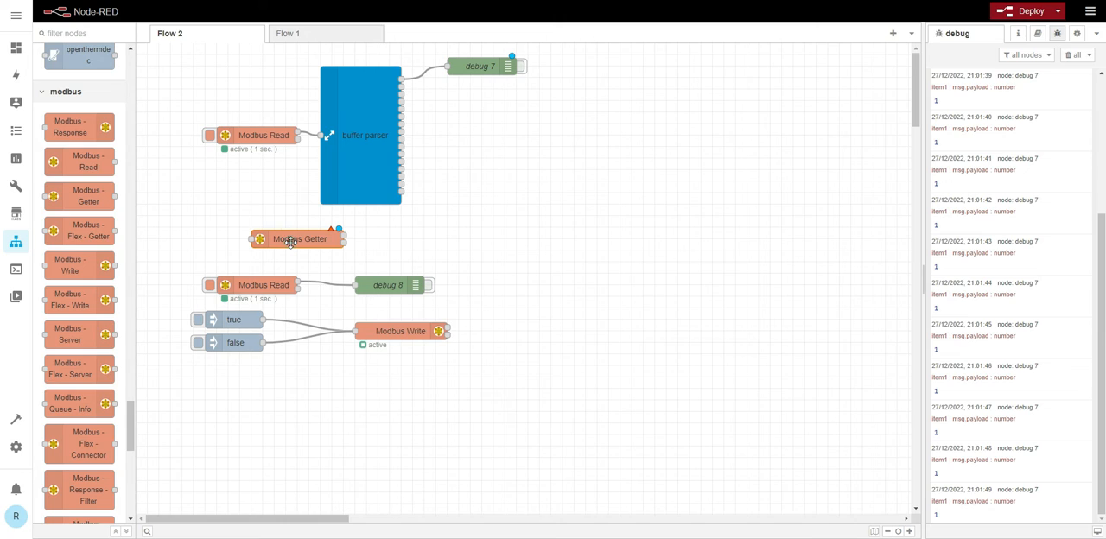
pyautogui.click(290, 240)
# - Open Flow 1 and trigger ReadCoils and ReadInputs in turn, clearing the debug messages after each reading
pyautogui.click(301, 34)
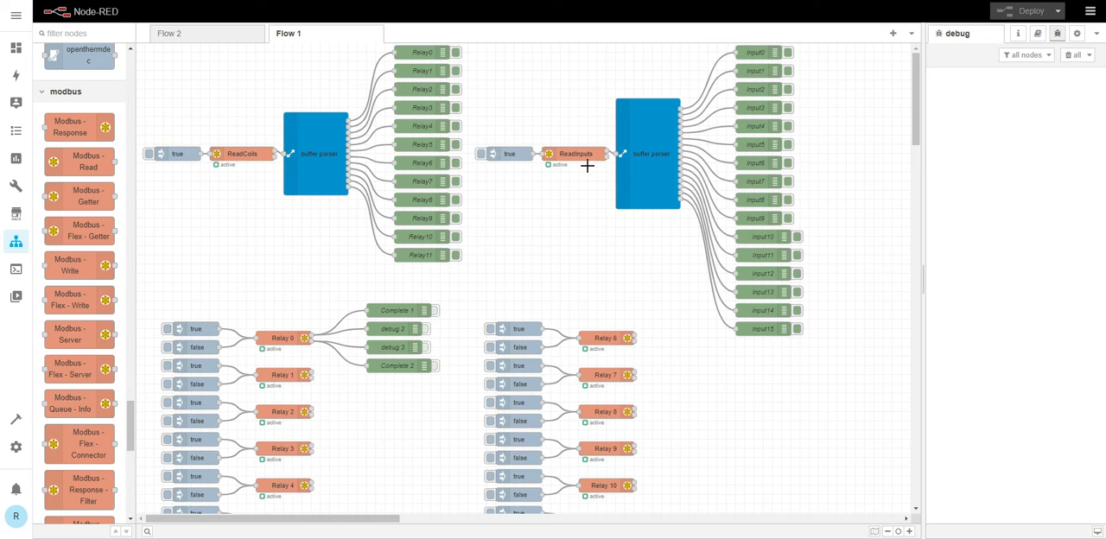
pyautogui.scroll(-1, 451, 315)
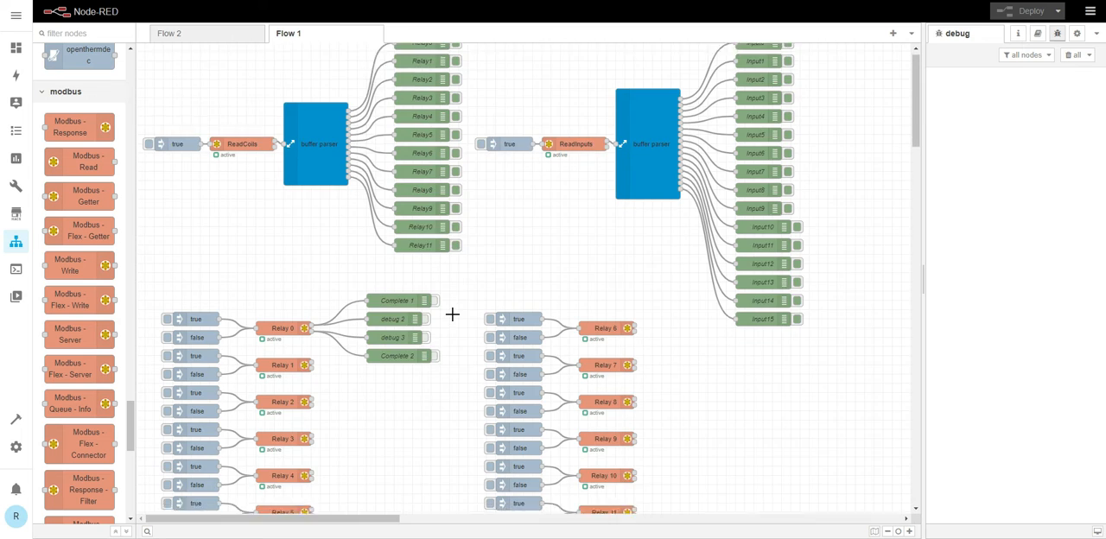
pyautogui.scroll(-3, 450, 309)
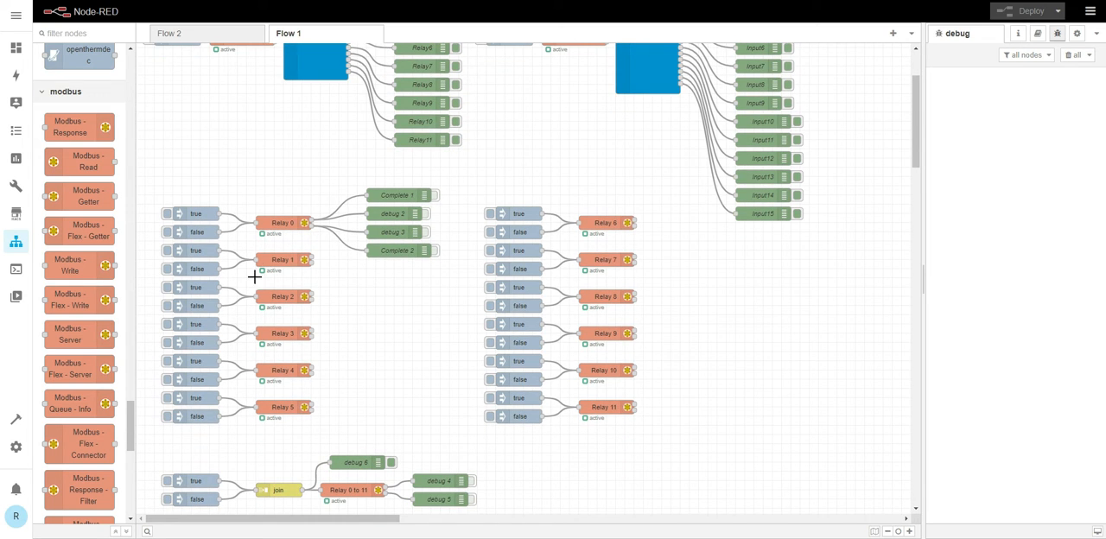
pyautogui.scroll(3, 432, 345)
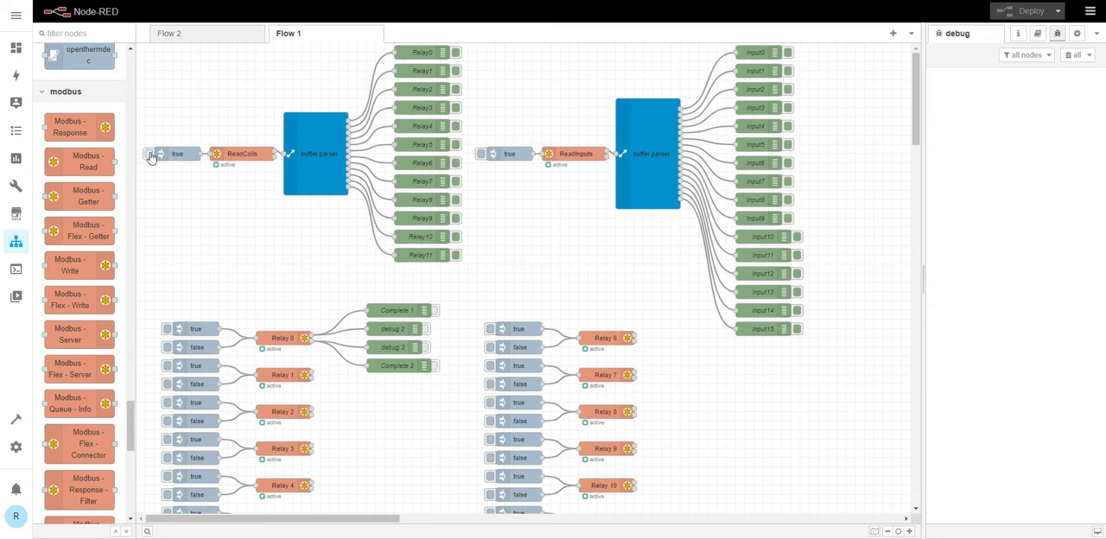
pyautogui.click(148, 154)
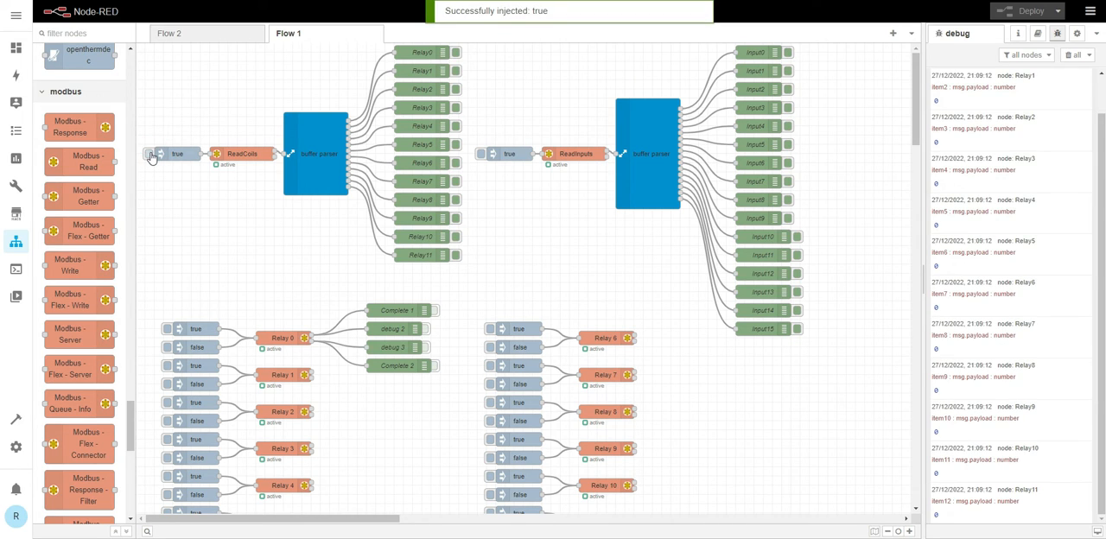
pyautogui.click(1070, 56)
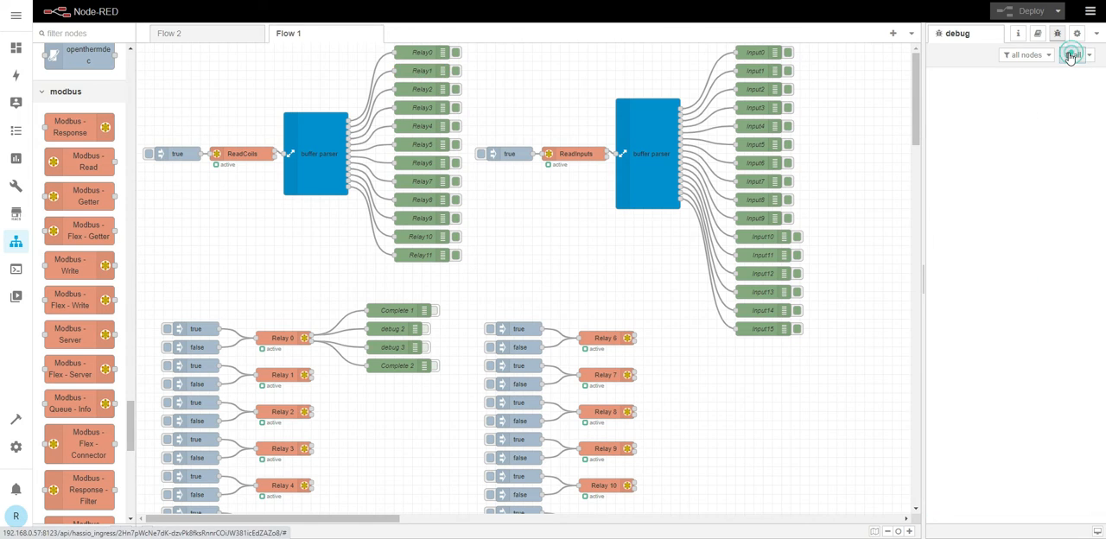
pyautogui.click(481, 153)
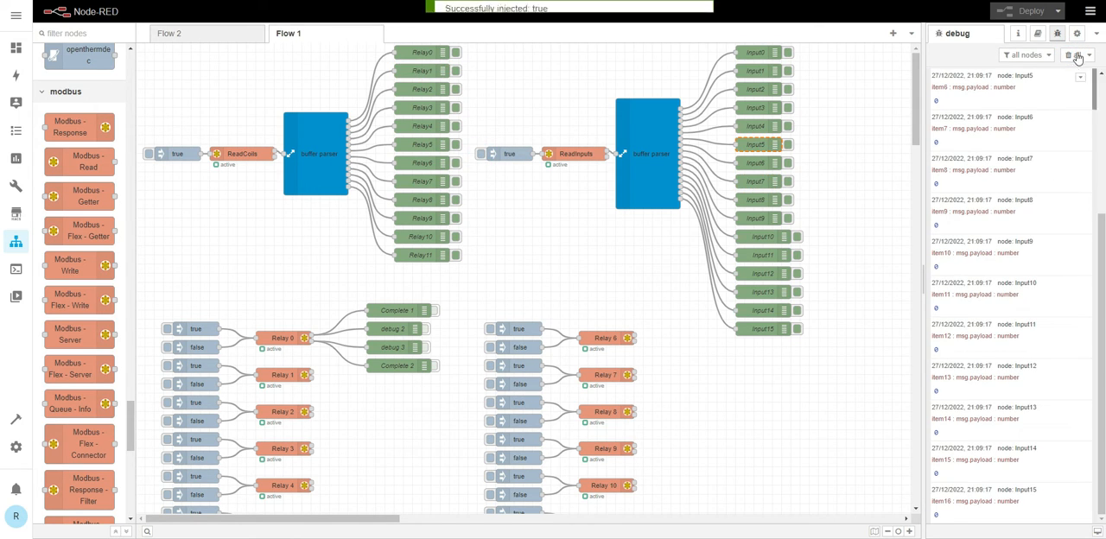
pyautogui.click(1076, 55)
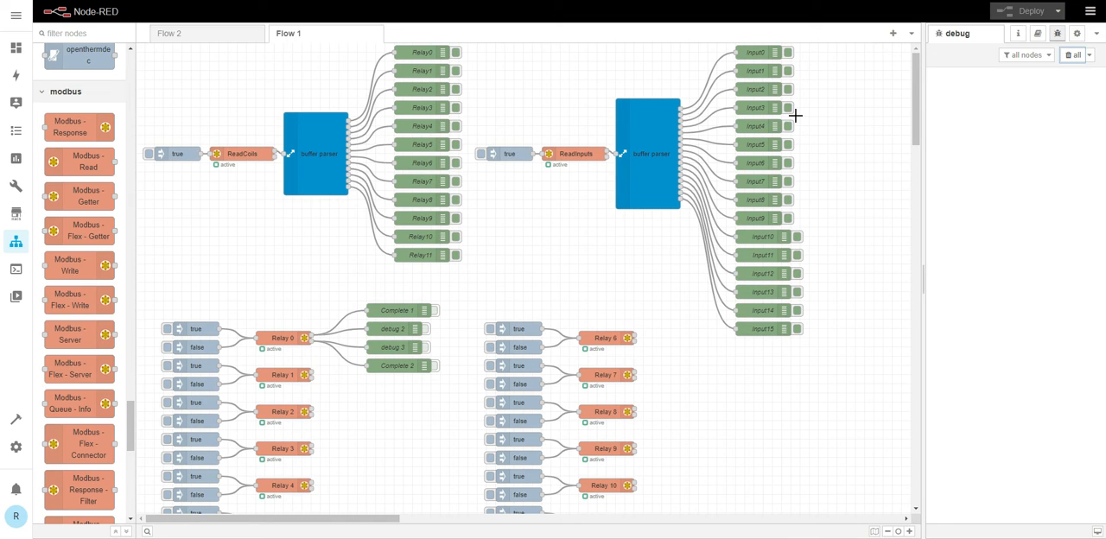
# - Switch Relay 0 on, trigger ReadInputs to review the input states, and clear the debug messages
pyautogui.click(168, 329)
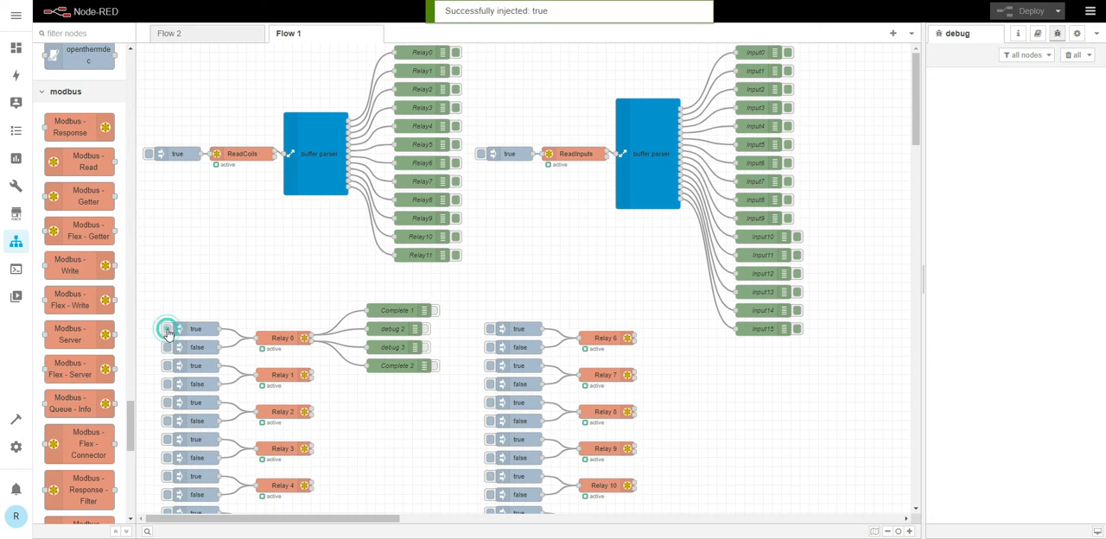
pyautogui.click(480, 154)
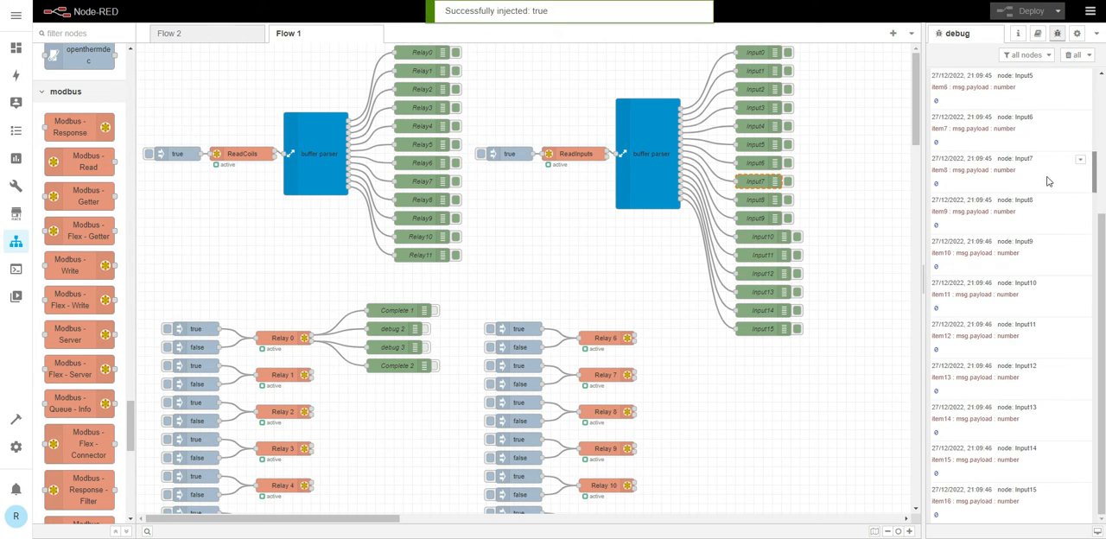
pyautogui.scroll(3, 1032, 173)
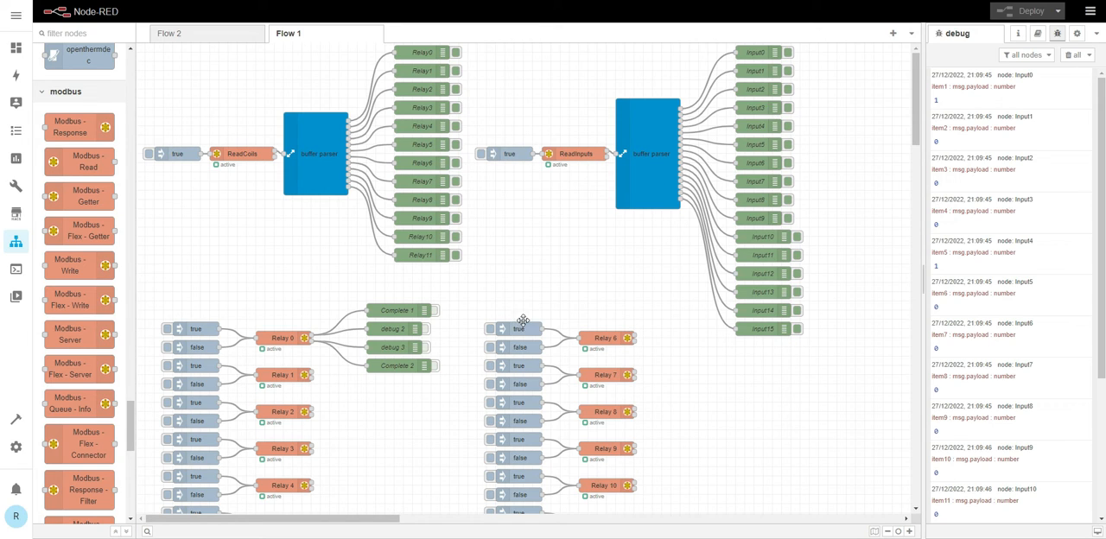
pyautogui.click(1071, 55)
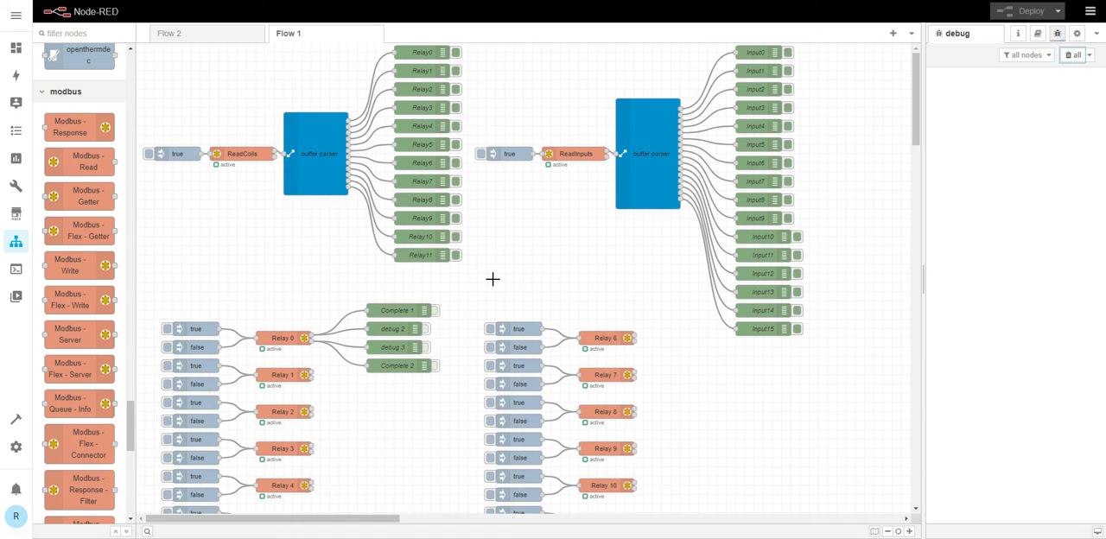
# - Switch Relay 1 on and trigger ReadInputs to review the input states from Input0
pyautogui.click(168, 367)
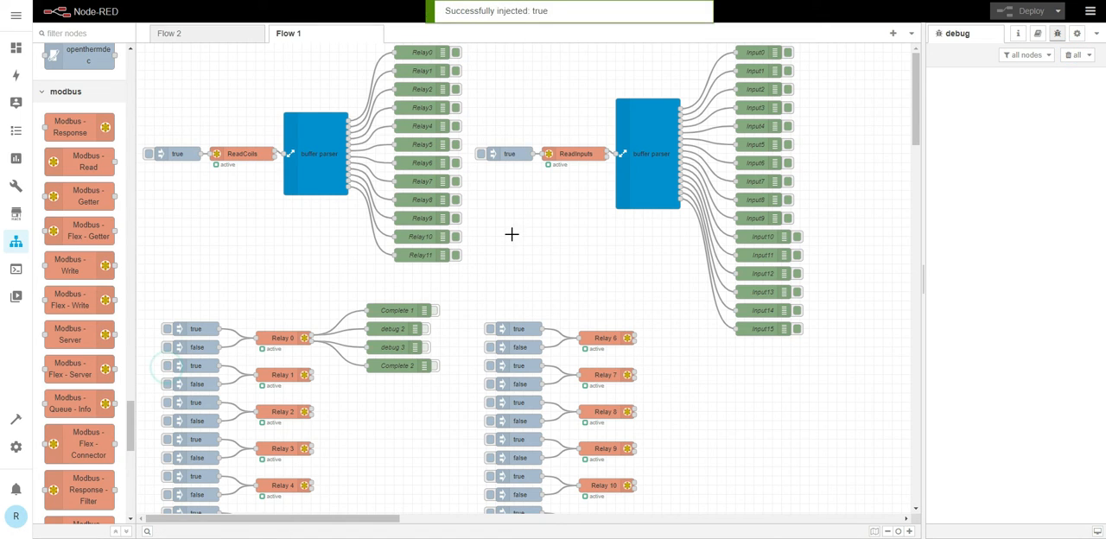
pyautogui.click(481, 160)
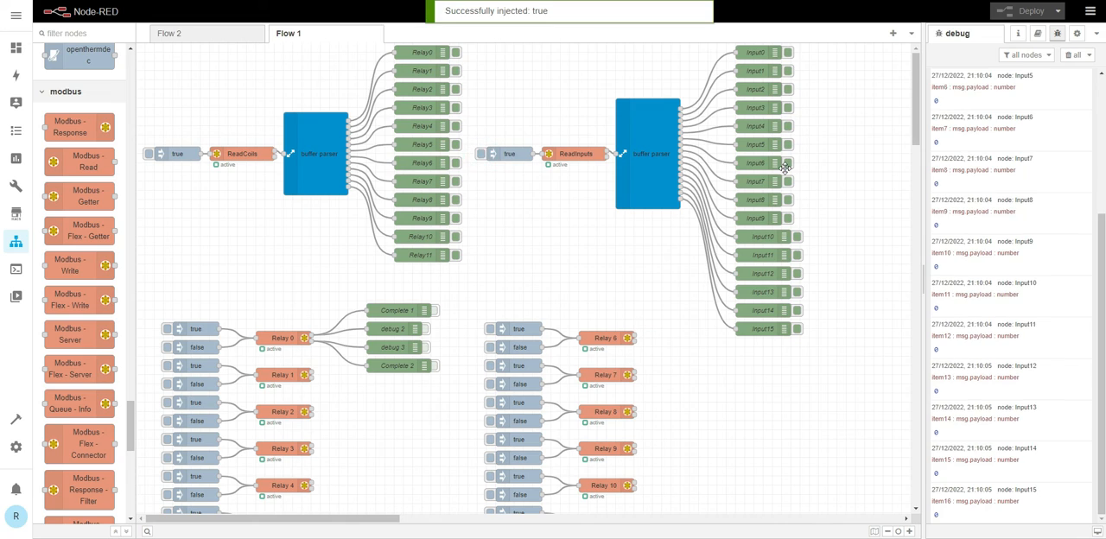
pyautogui.scroll(3, 1029, 168)
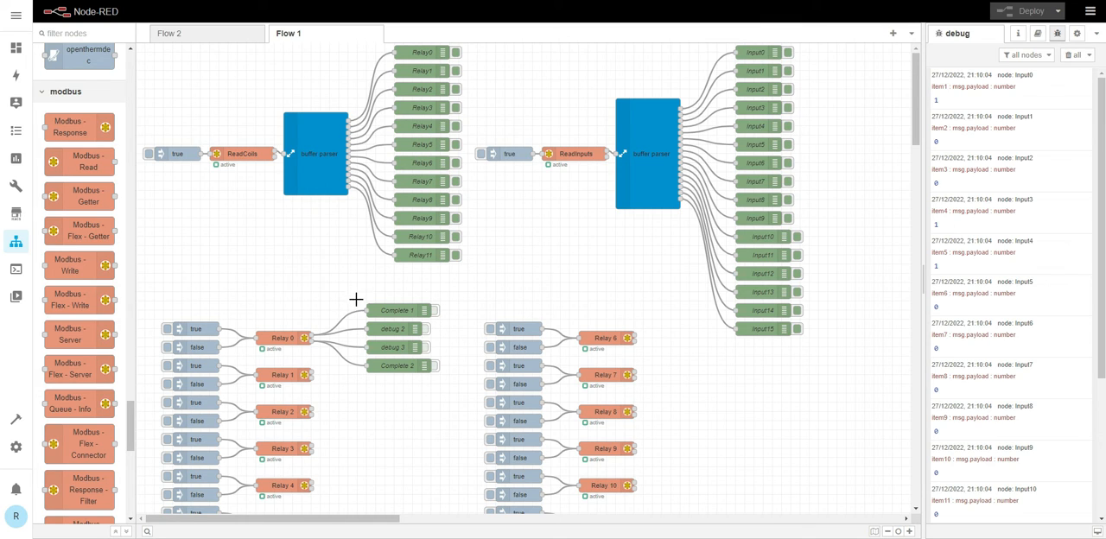
# - Examine the settings of the "Relay 0 to 11" Modbus Write node, including function code, address and quantity
pyautogui.scroll(-5, 242, 307)
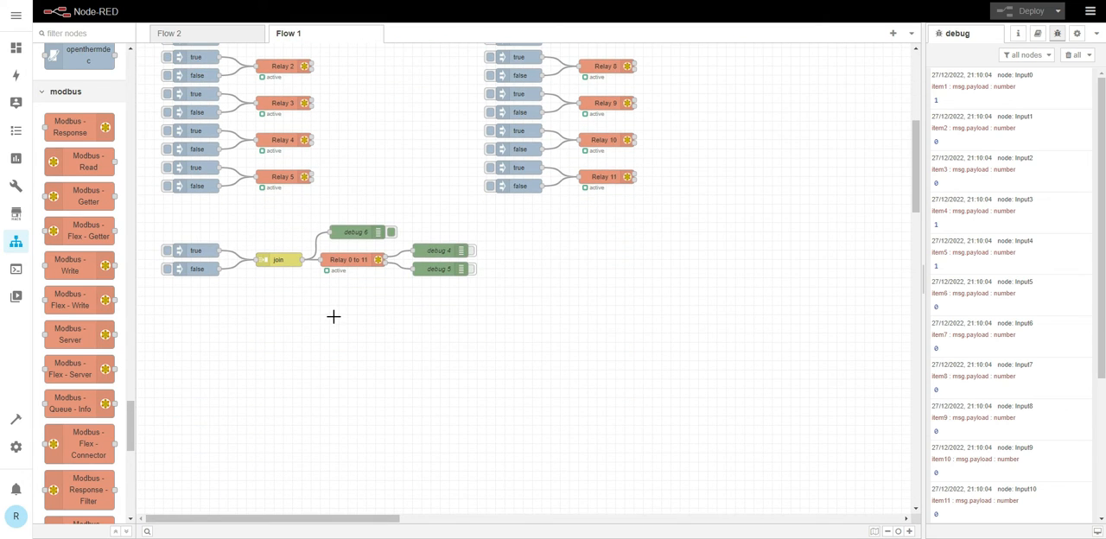
pyautogui.click(348, 259)
pyautogui.doubleClick(349, 259)
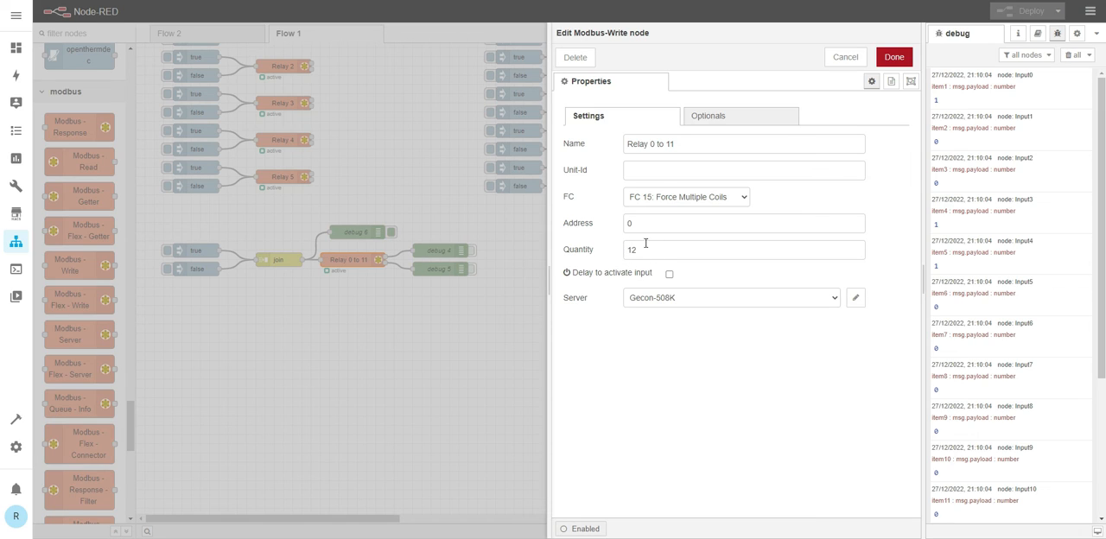
pyautogui.click(890, 57)
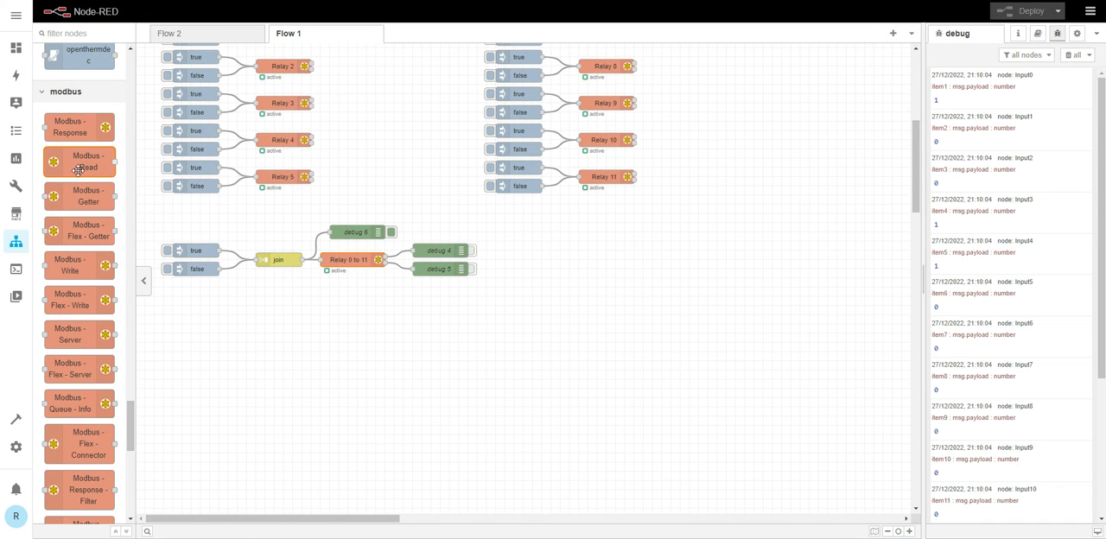
# - Read the Modbus-Write node's help in a temporarily widened sidebar and return to the debug messages
pyautogui.moveTo(76, 270)
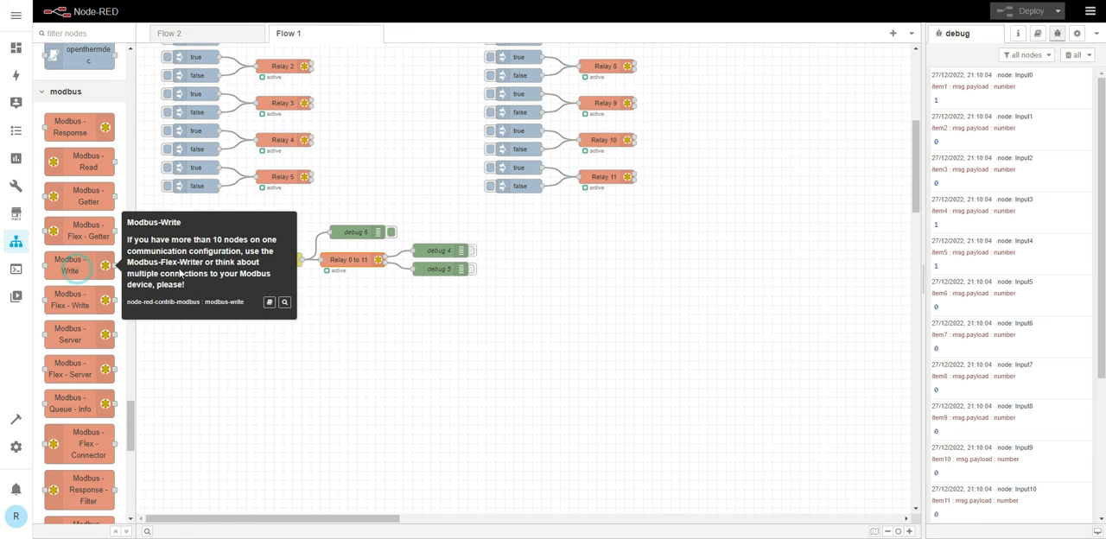
pyautogui.click(268, 303)
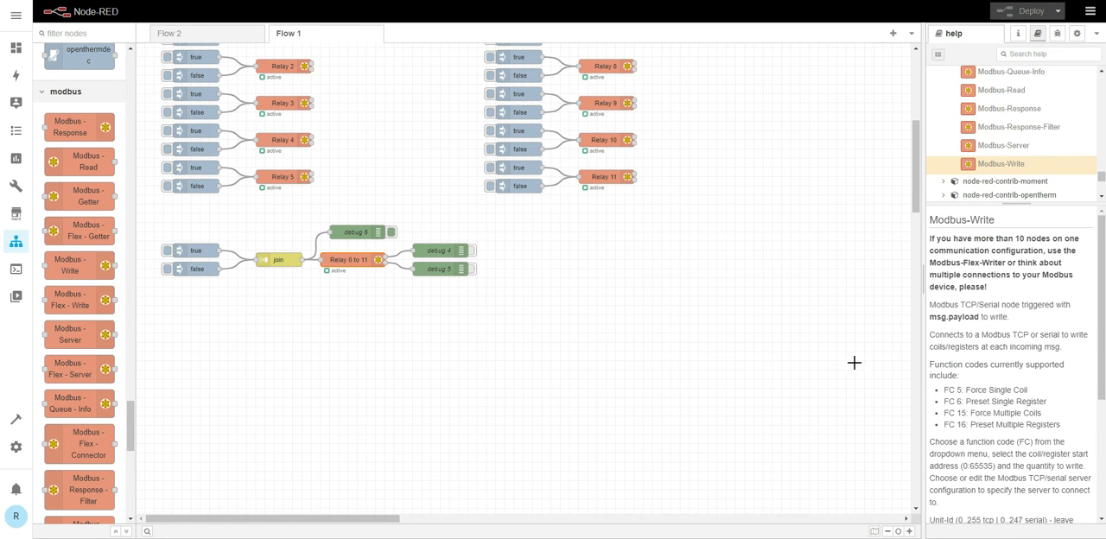
pyautogui.moveTo(916, 348); pyautogui.dragTo(727, 384)
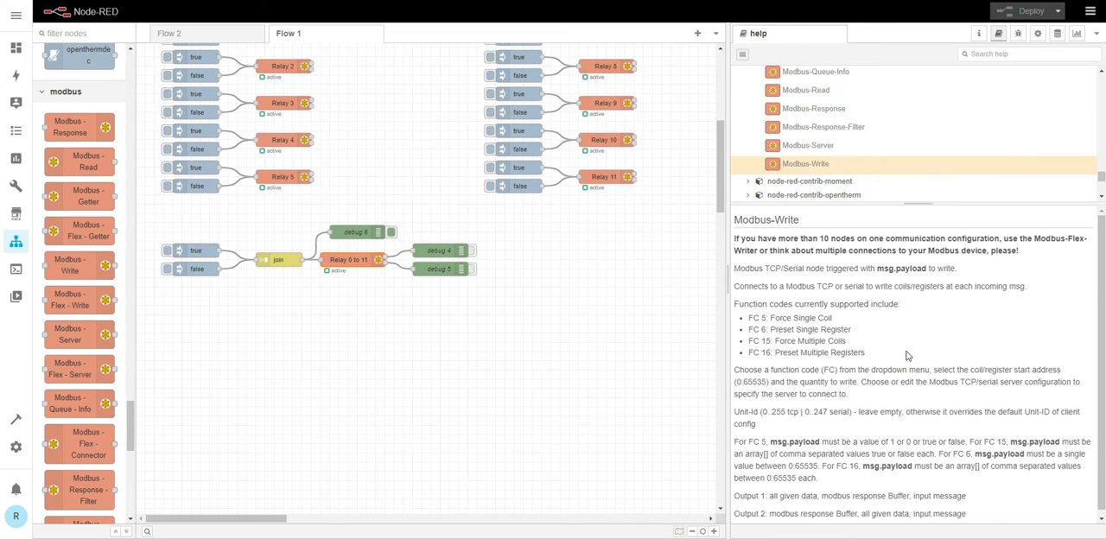
pyautogui.scroll(-1, 907, 355)
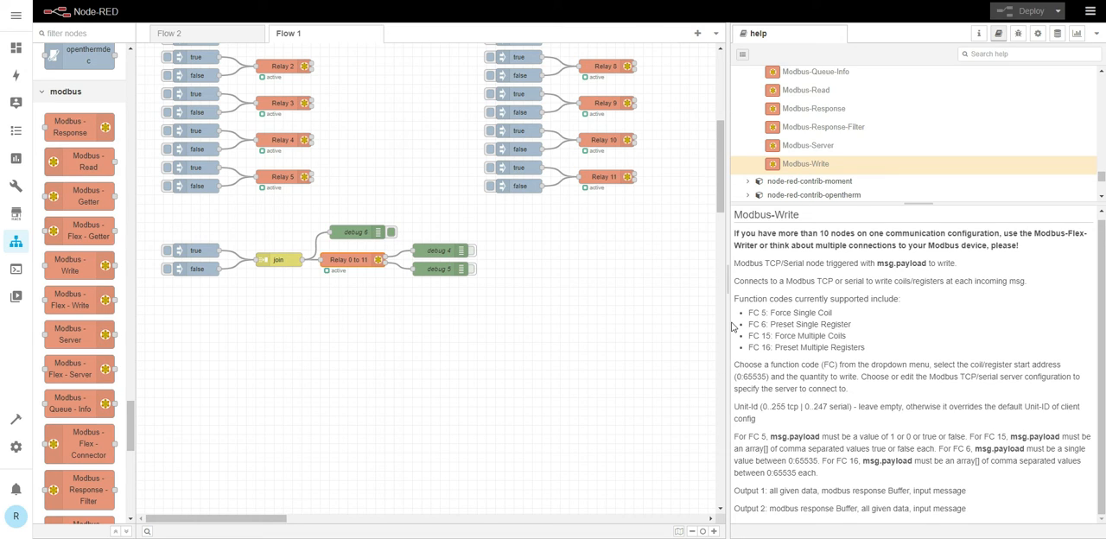
pyautogui.moveTo(726, 315); pyautogui.dragTo(921, 302)
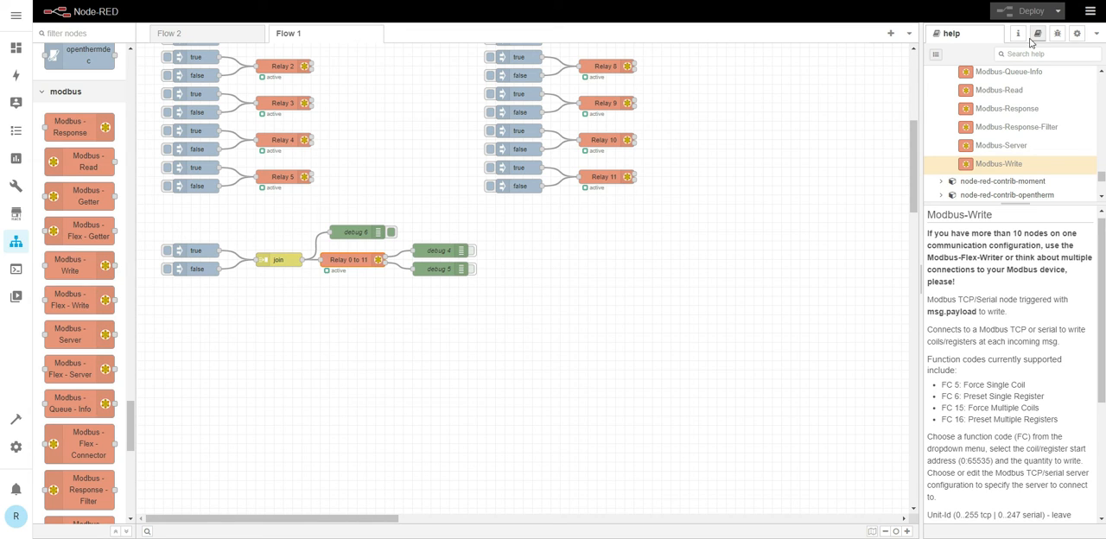
pyautogui.click(1056, 33)
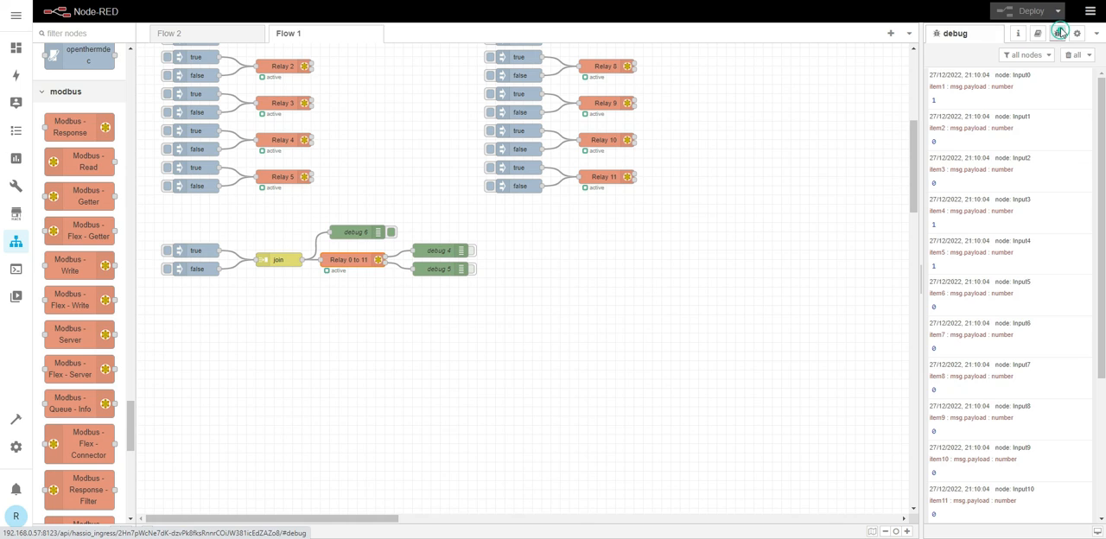
# - Clear the debug messages and examine the settings of the join node feeding "Relay 0 to 11"
pyautogui.click(1071, 56)
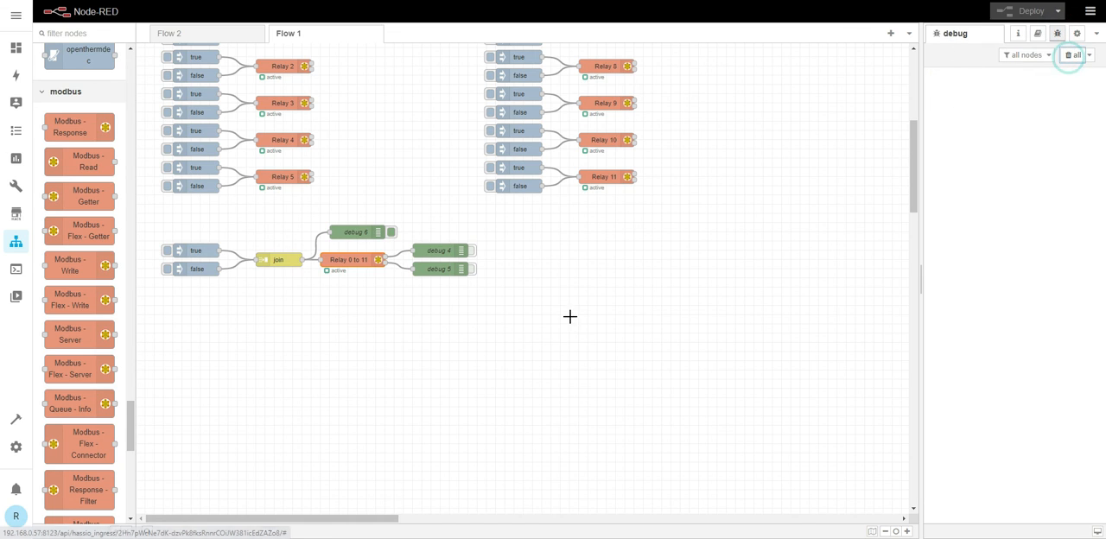
pyautogui.doubleClick(276, 261)
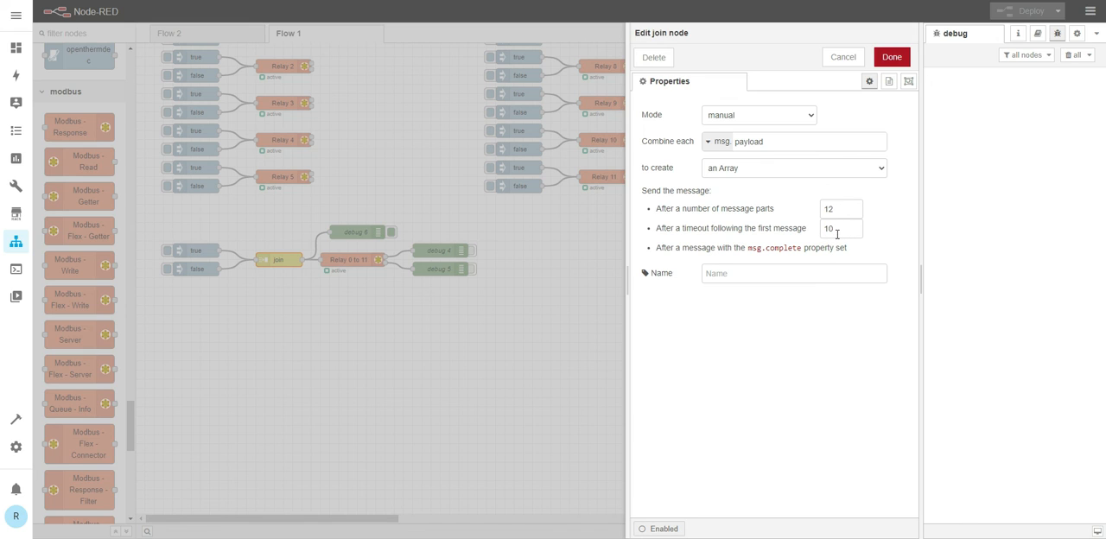
pyautogui.click(891, 57)
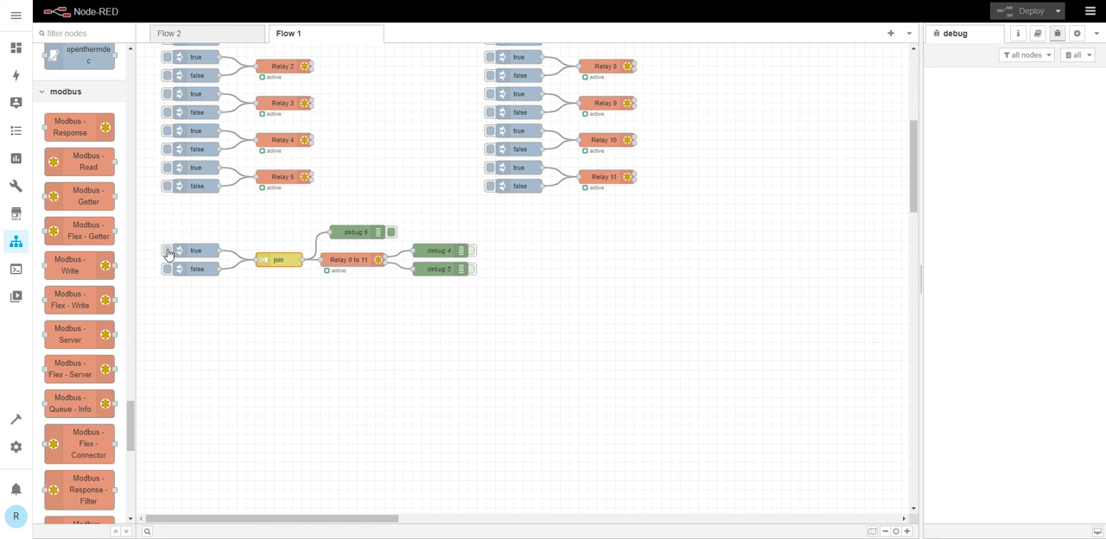
# - Inject twelve values into the join node in alternating groups of three true and three false to set relays 0 to 11
pyautogui.click(168, 251)
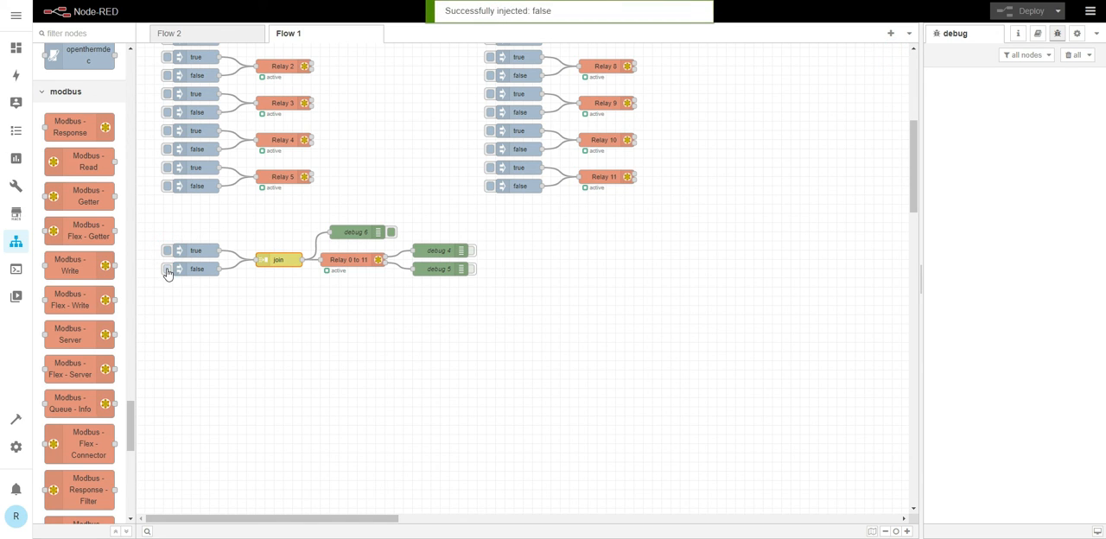
pyautogui.click(168, 270)
pyautogui.click(166, 250)
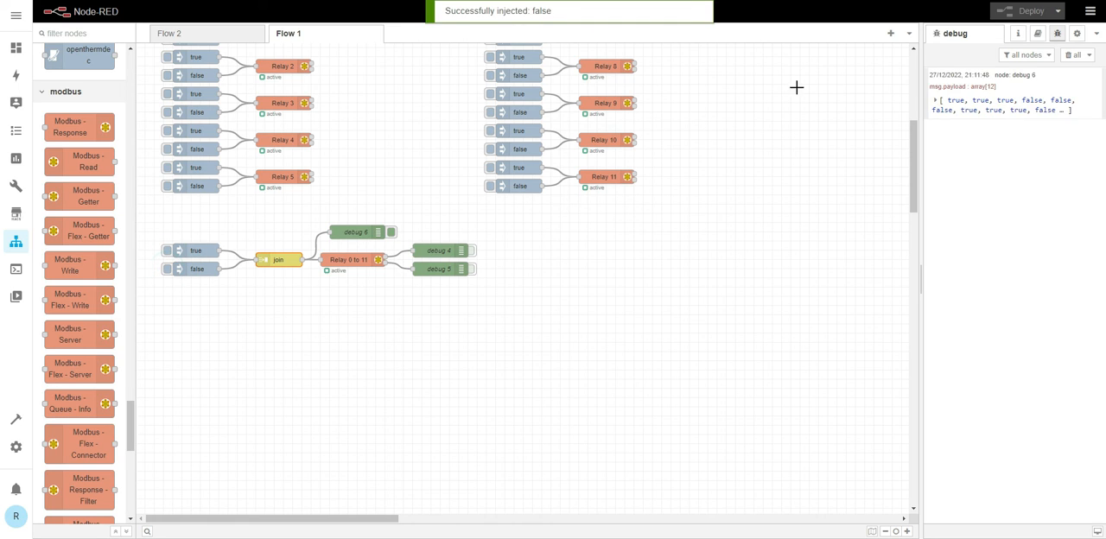
# - Expand the debug 6 array's 0–9 and 10–11 ranges to inspect every joined value
pyautogui.click(936, 101)
pyautogui.click(935, 111)
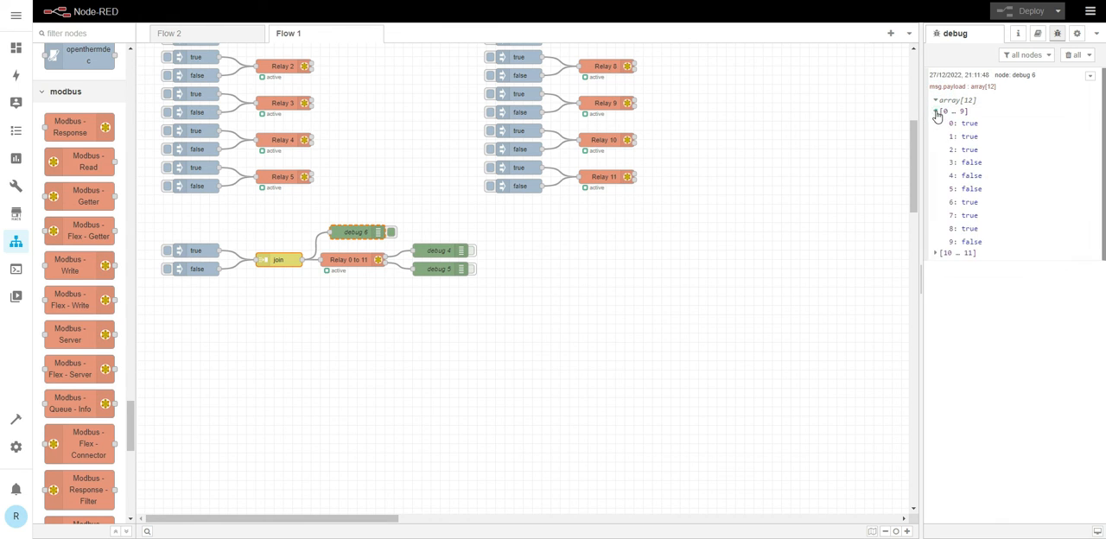
pyautogui.click(936, 252)
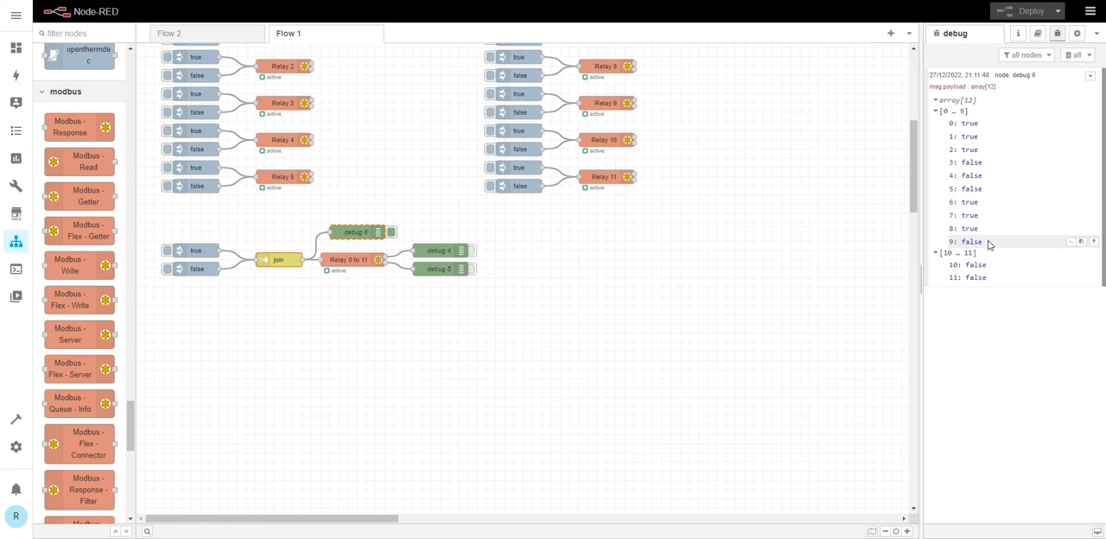
pyautogui.click(934, 255)
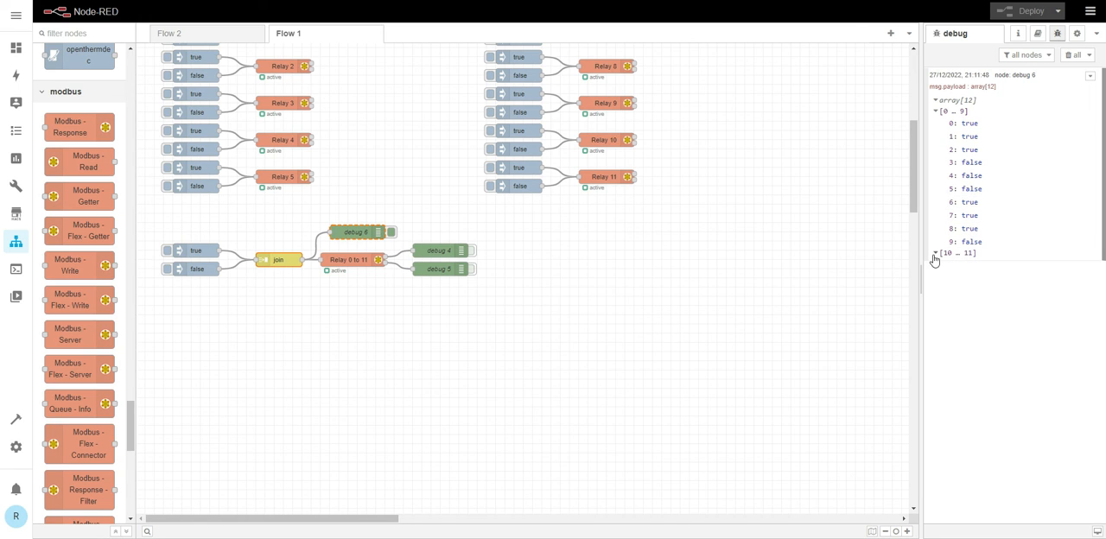
pyautogui.click(934, 254)
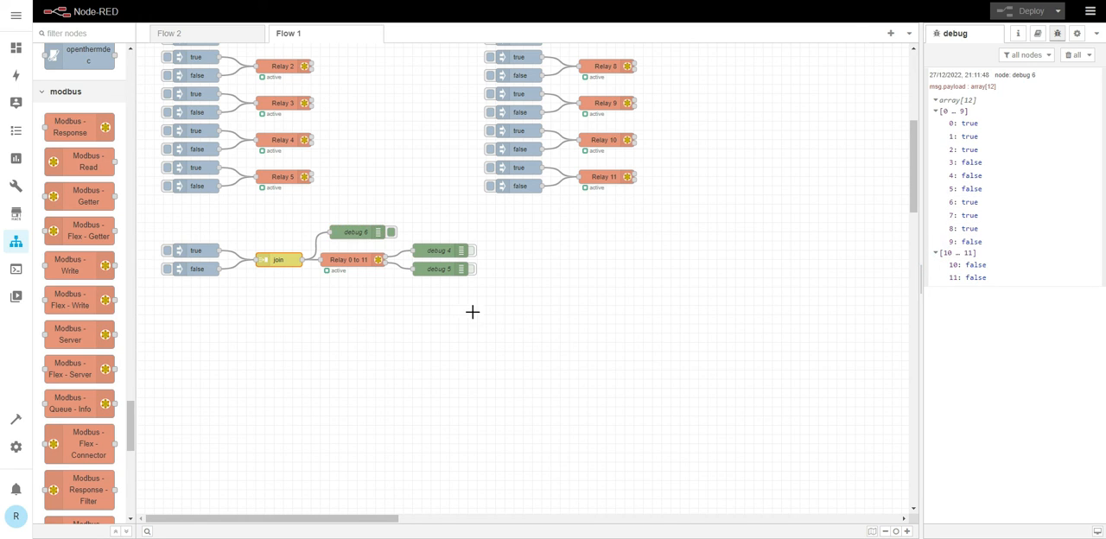
pyautogui.click(335, 305)
pyautogui.scroll(4, 388, 254)
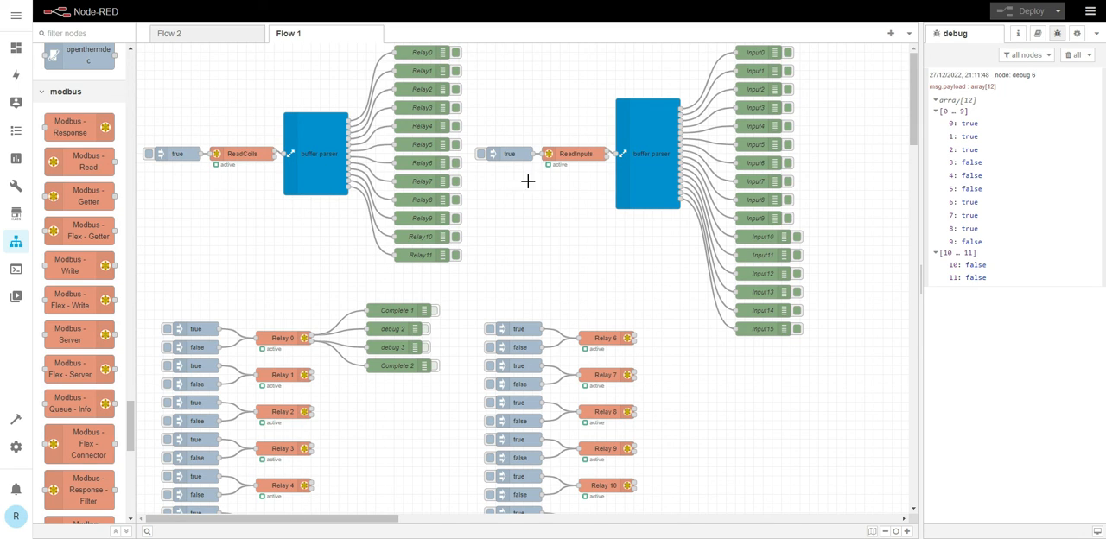
pyautogui.click(338, 278)
pyautogui.scroll(-5, 338, 278)
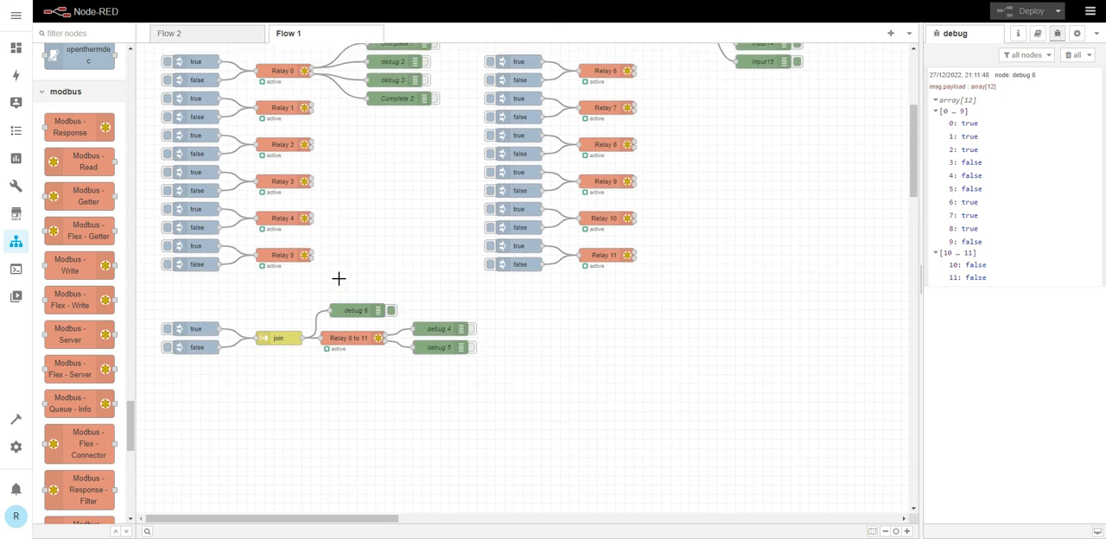